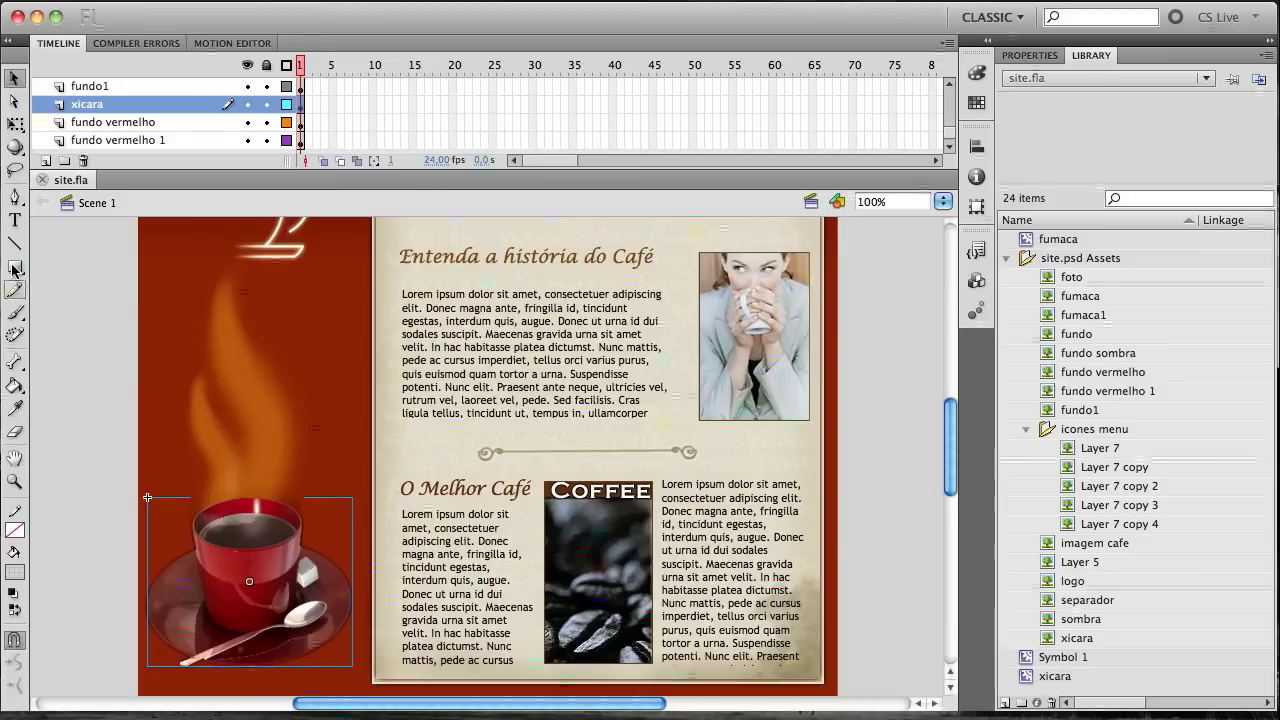
Choose the Rectangle tool with a bright green fill and try drawing a rectangle over the content area on the xicara layer.
click(66, 268)
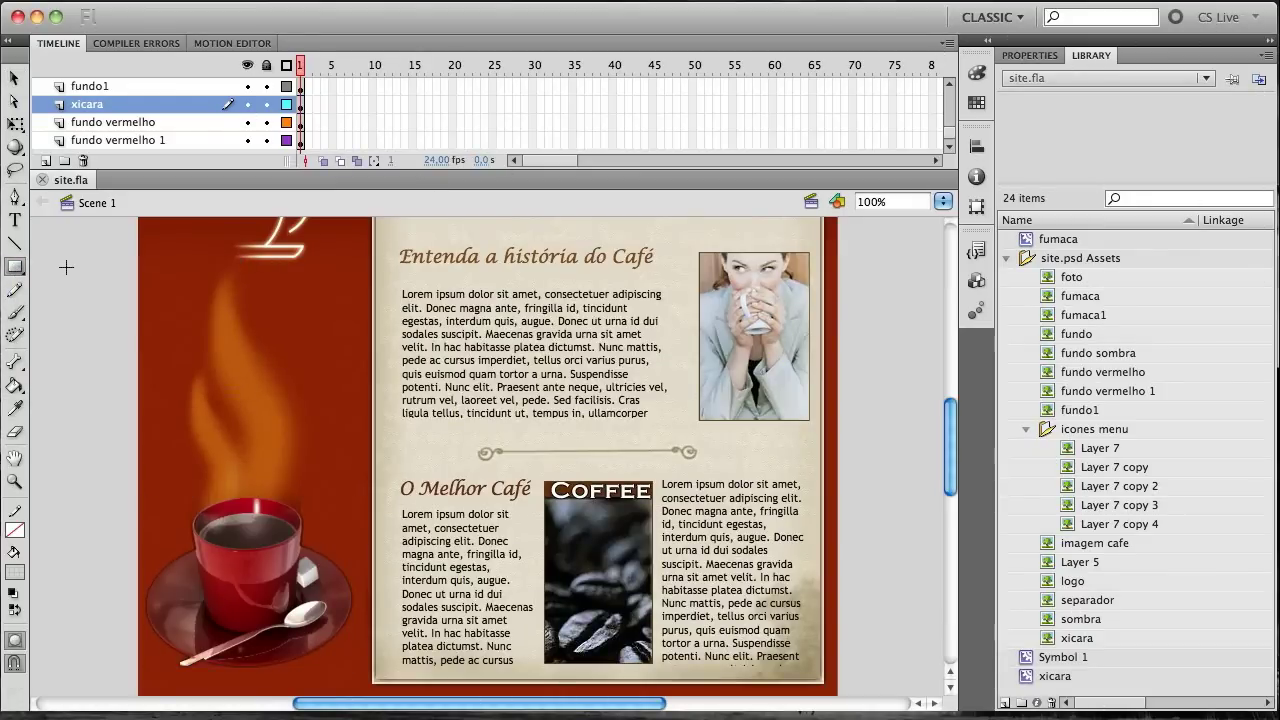
click(14, 574)
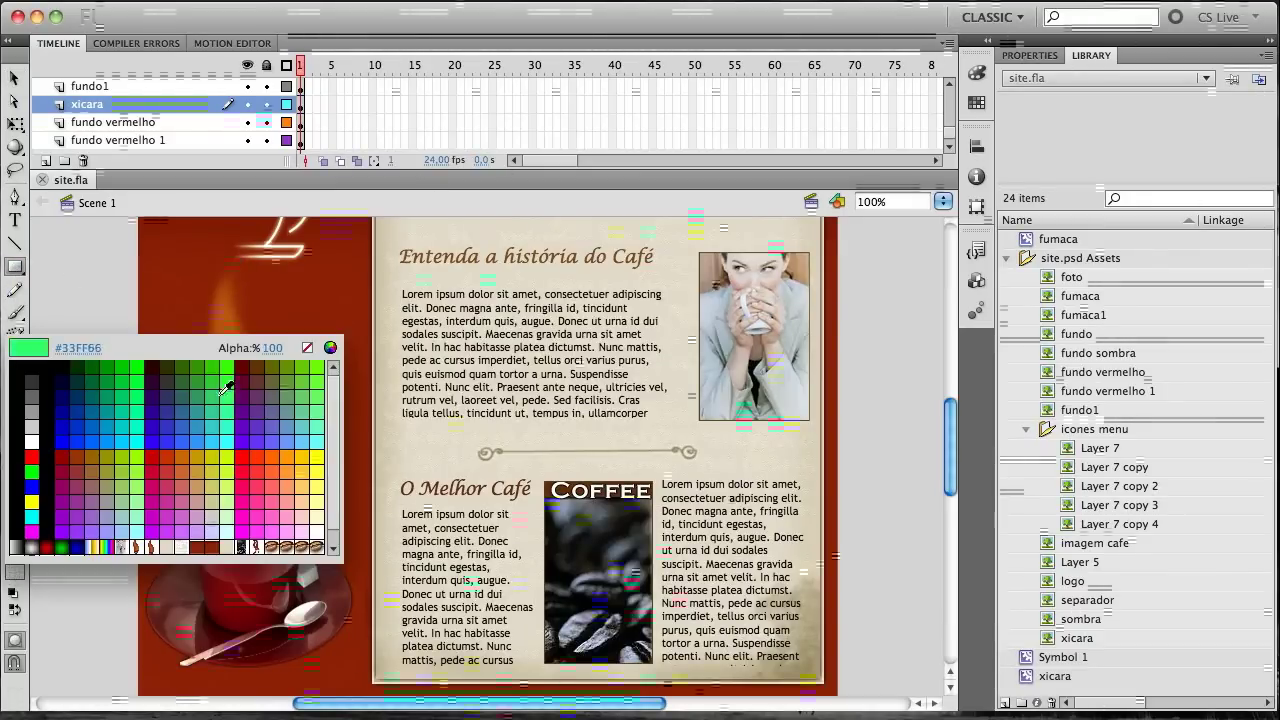
click(229, 361)
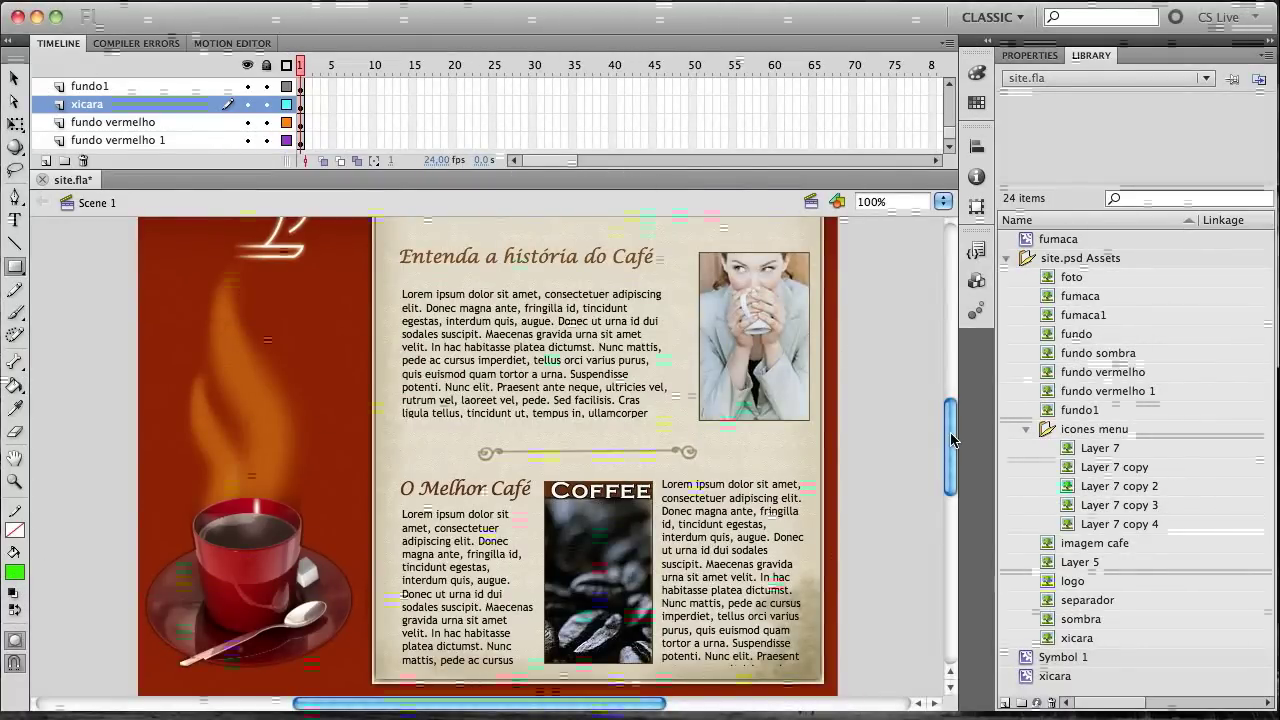
drag(951, 441, 951, 429)
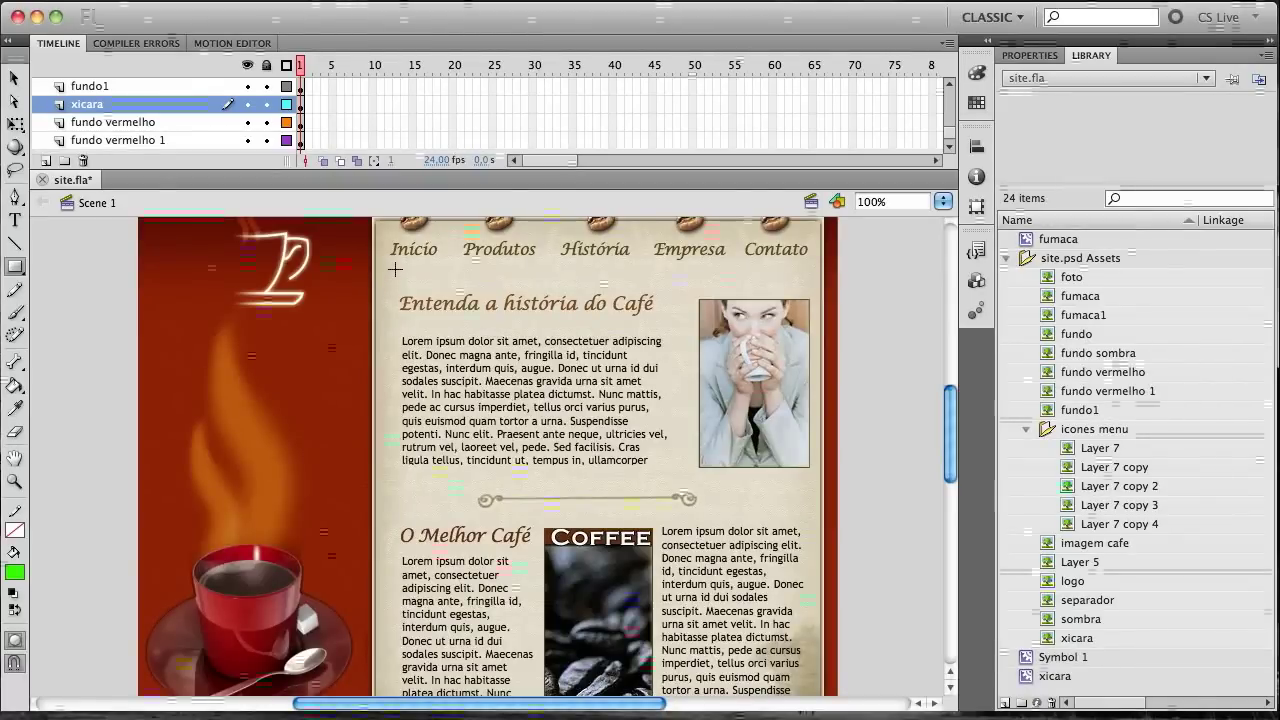
drag(390, 261, 808, 616)
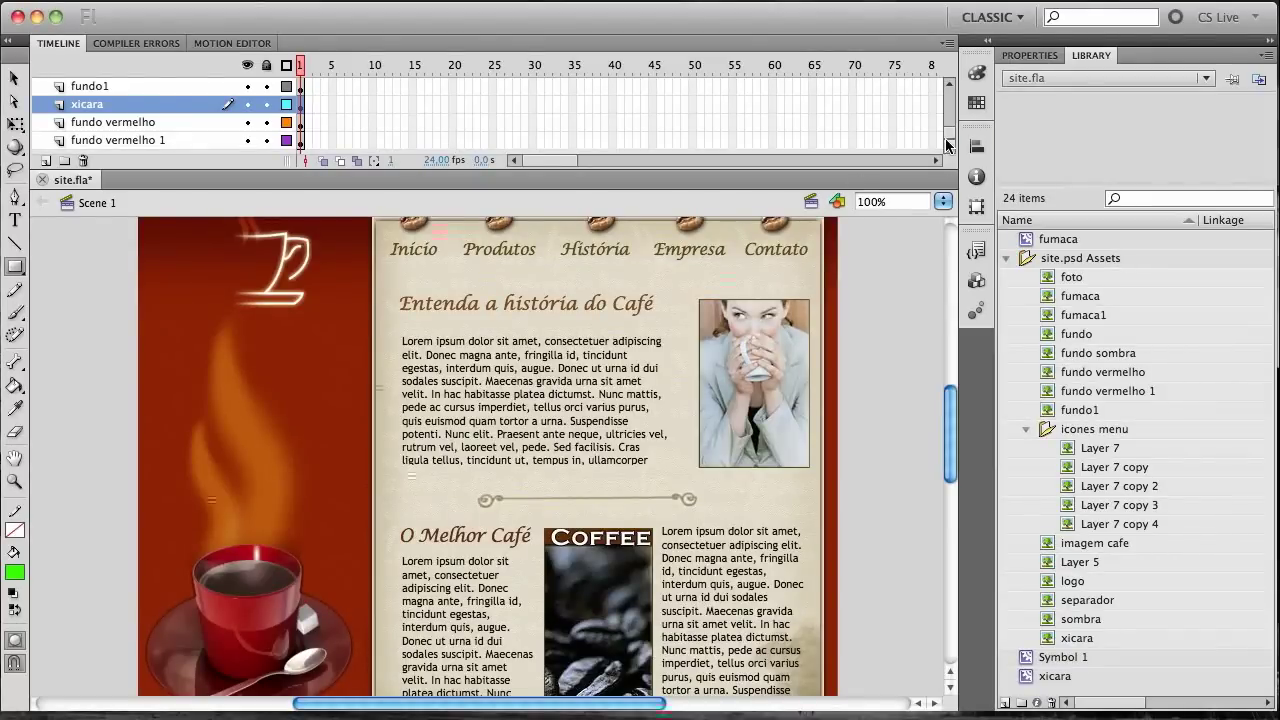
Add a new layer above fumaca and draw a bright green rectangle across the content area below the menu.
scroll(950, 120, up, 5)
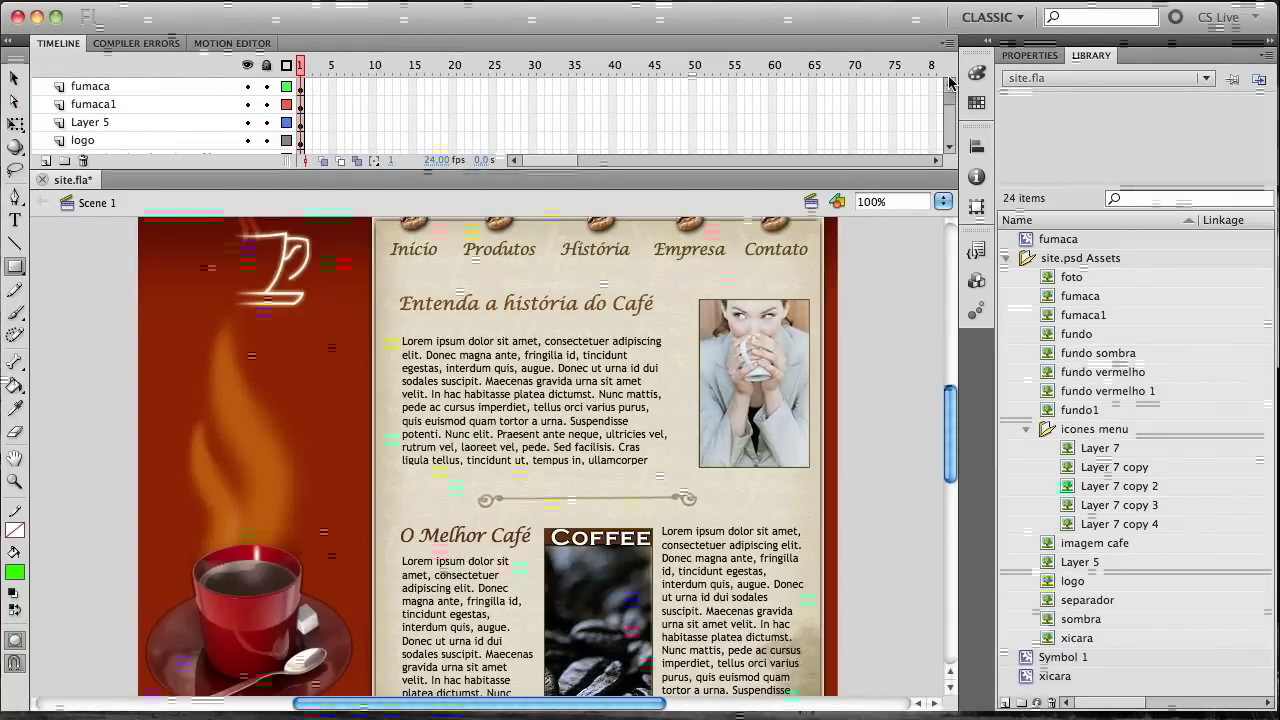
click(105, 87)
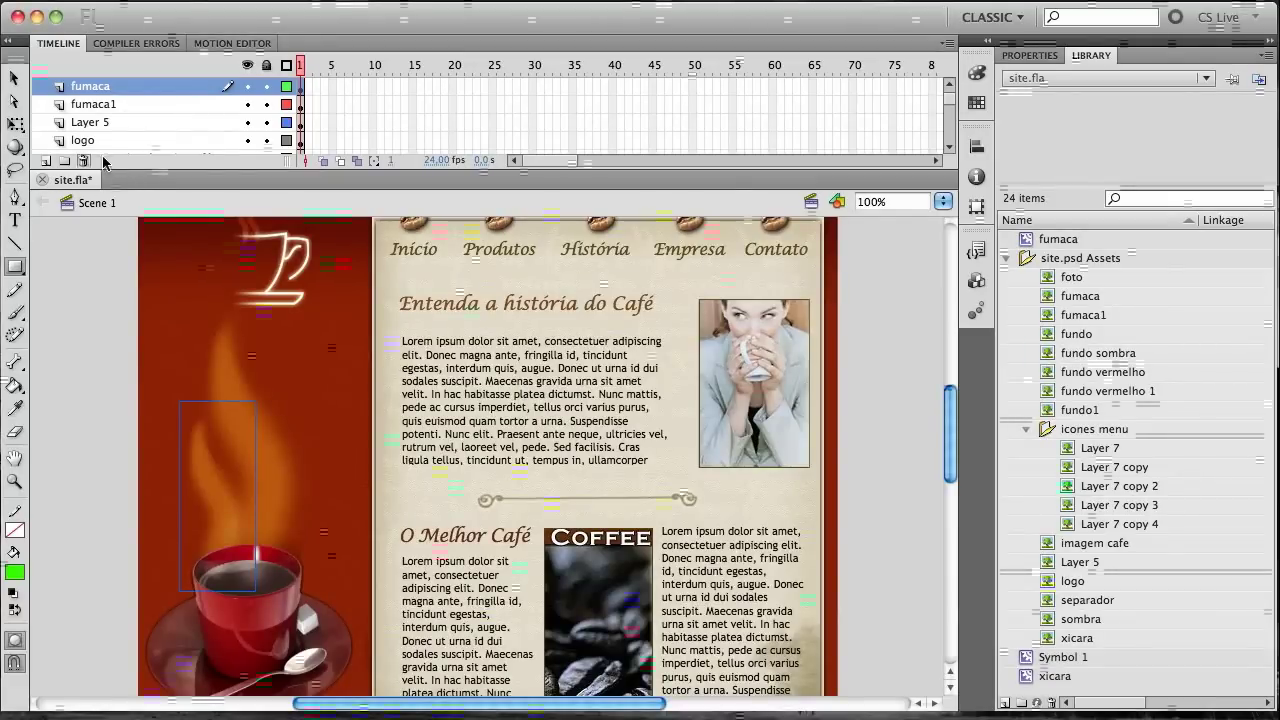
click(46, 161)
drag(389, 277, 809, 611)
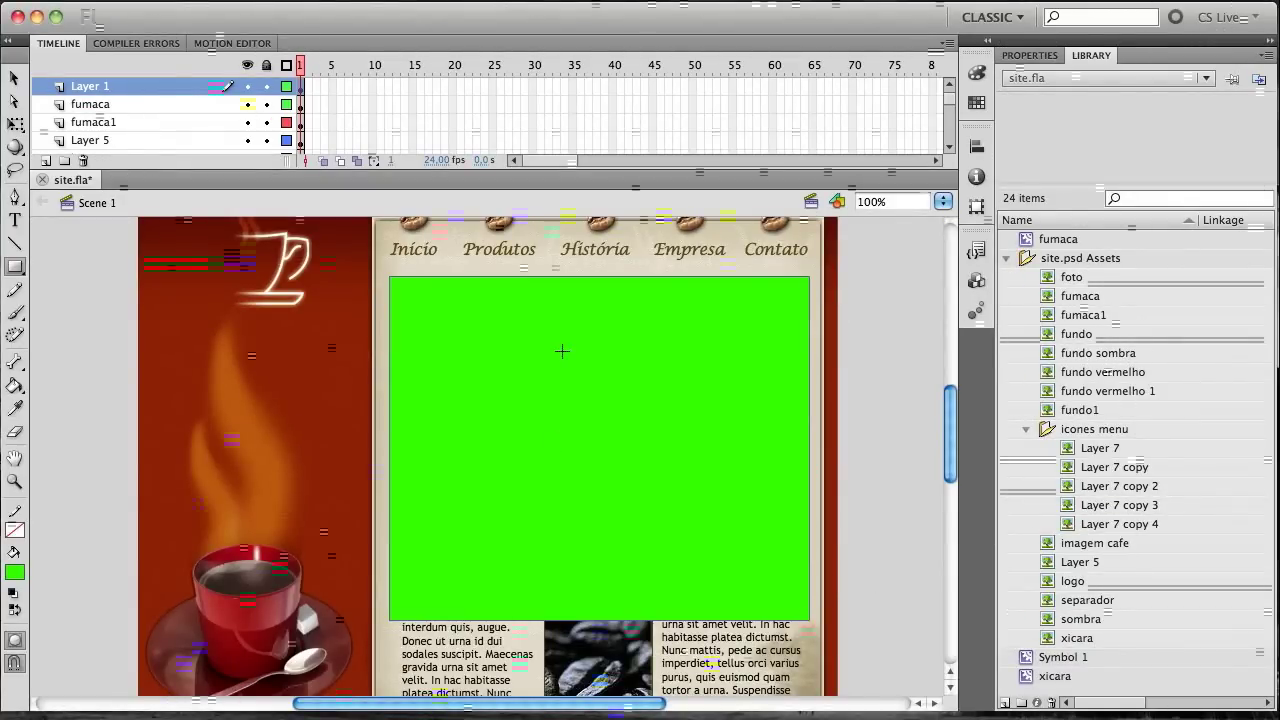
Stretch the green rectangle's lower edge to the bottom of the content panel with Free Transform and nudge it slightly upward.
click(18, 79)
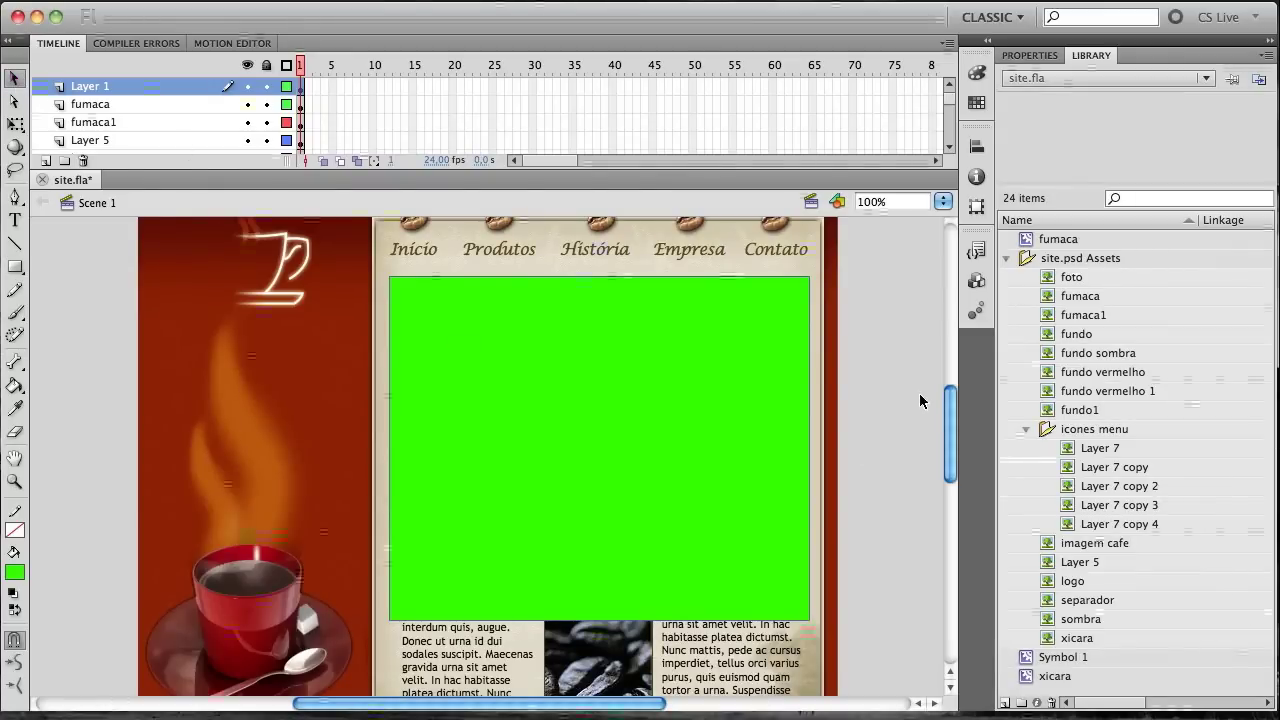
drag(951, 400, 952, 436)
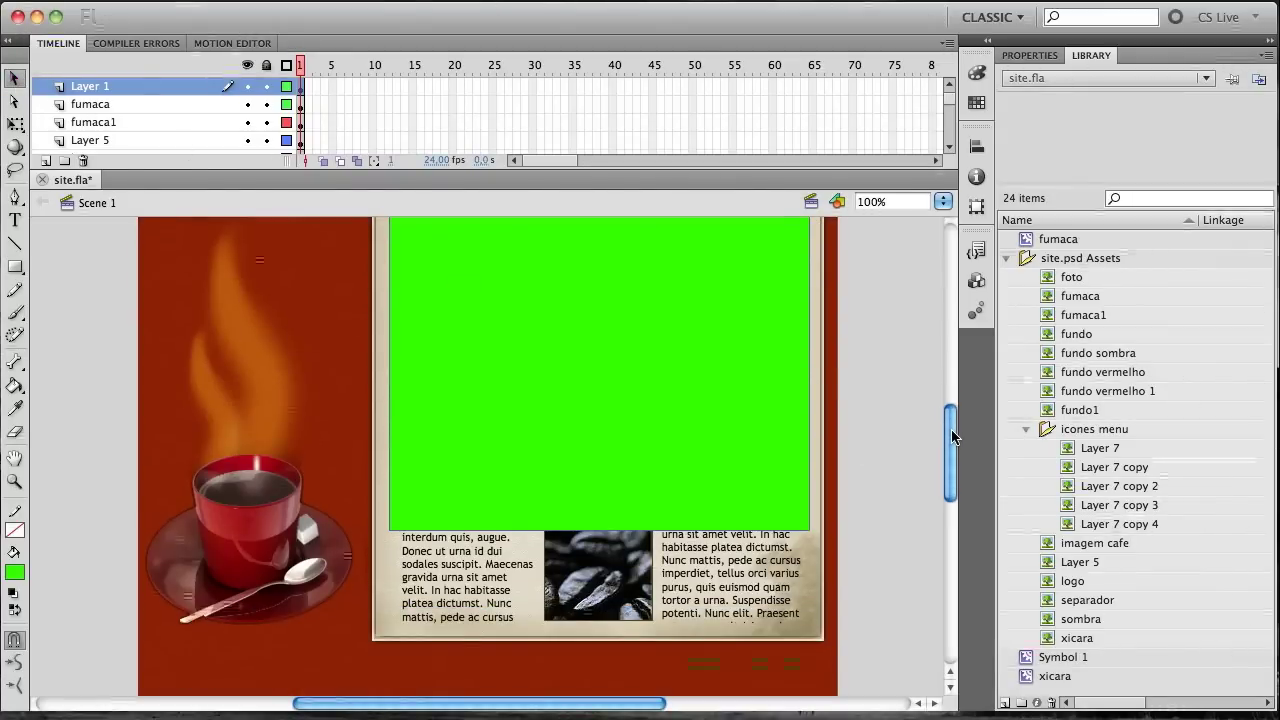
key(ctrl+t)
key(q)
key(ctrl+t)
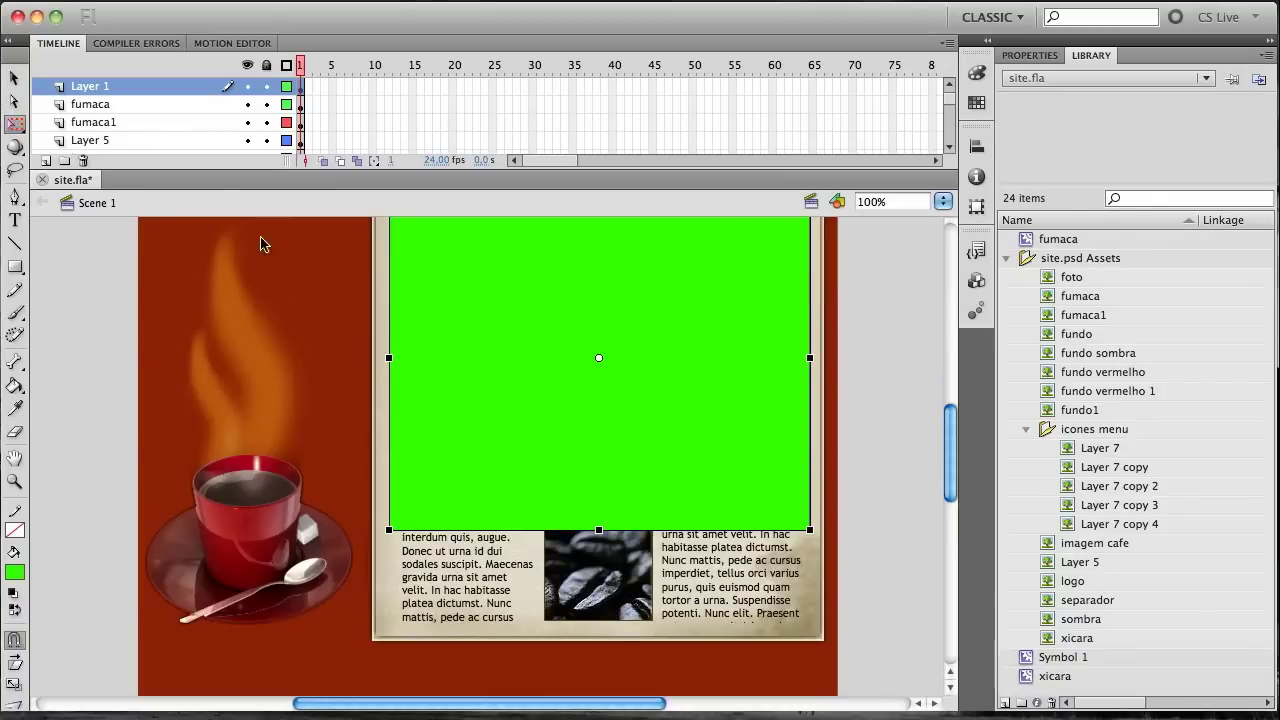
drag(599, 530, 599, 636)
drag(953, 455, 953, 428)
key(Up)
key(Up)
key(Up)
key(Up)
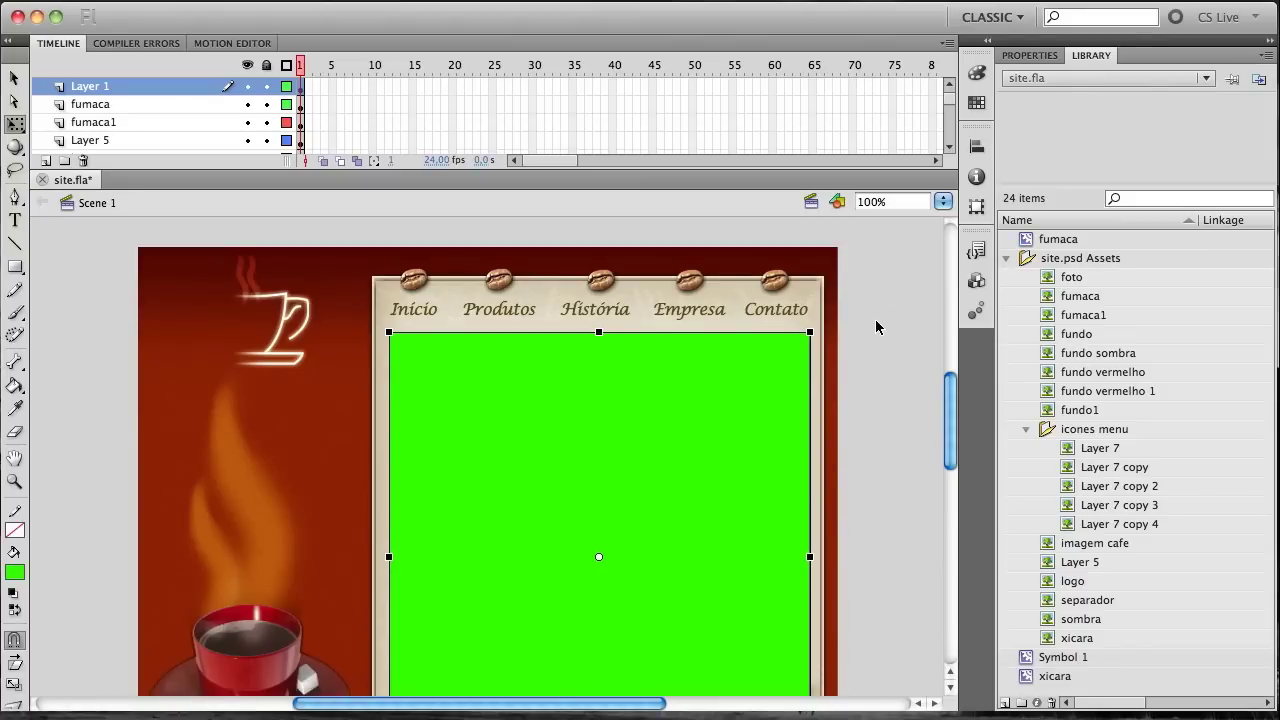
Set the green rectangle's size to 420 wide by 450 high.
click(1032, 55)
click(1092, 196)
text(420)
key(Return)
click(908, 360)
click(765, 436)
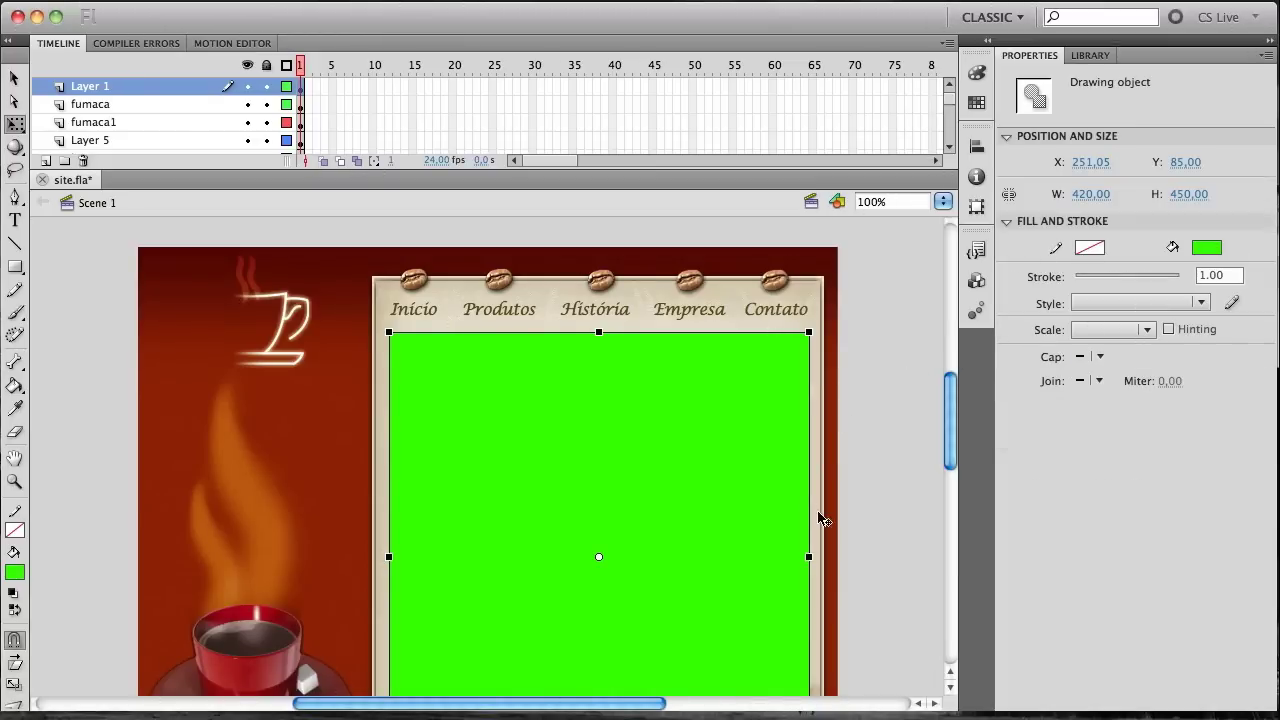
Widen the green rectangle to 425 and nudge it left to X 248.
drag(808, 557, 813, 557)
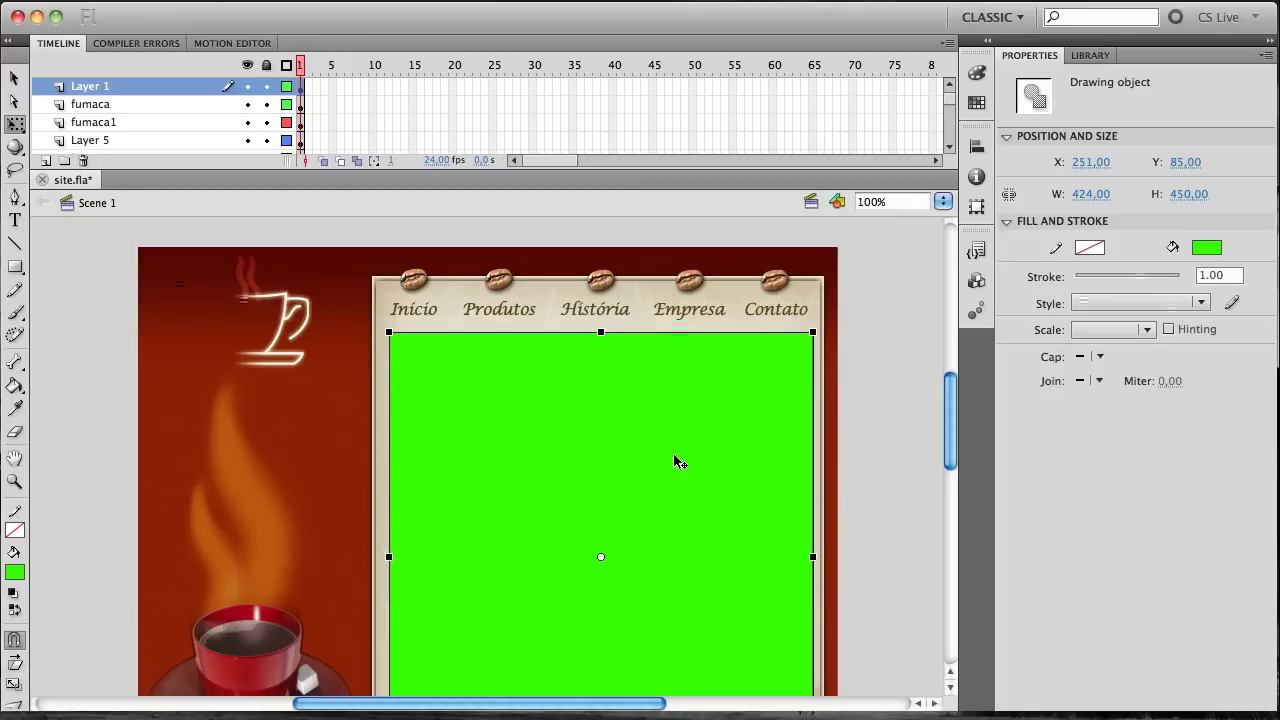
click(1089, 194)
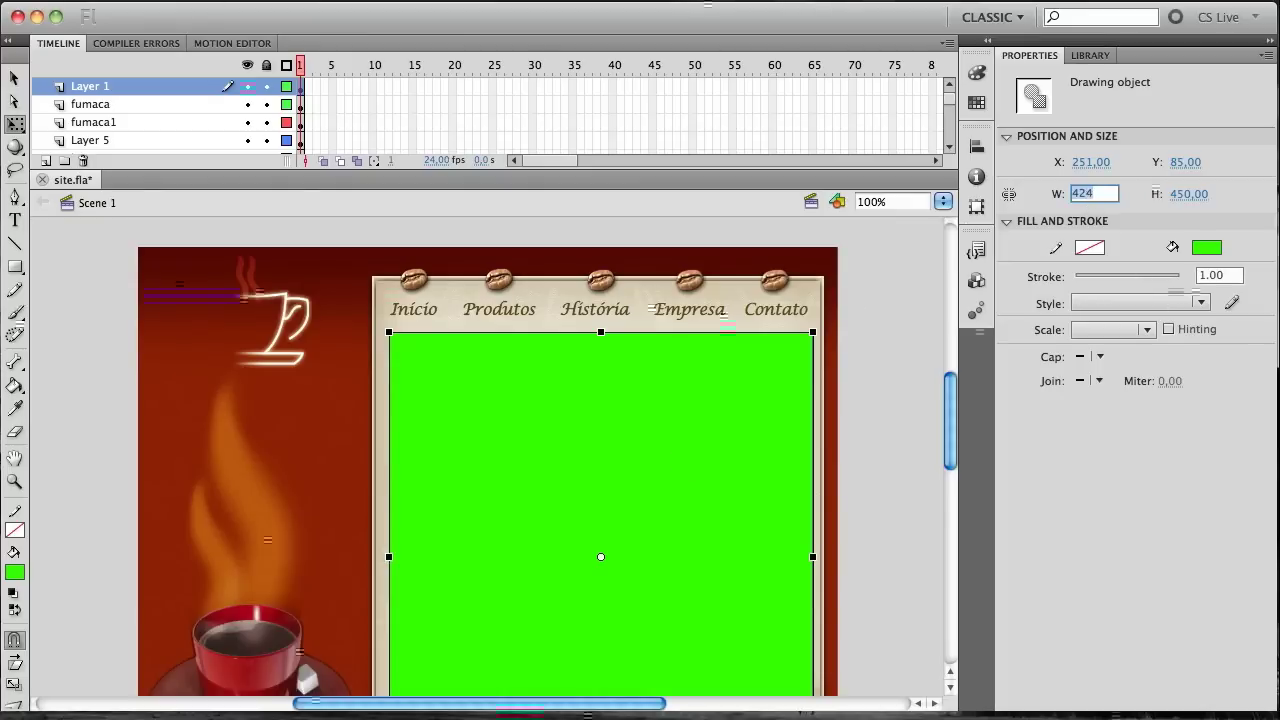
key(Return)
click(904, 379)
click(771, 423)
key(Left)
key(Left)
key(Left)
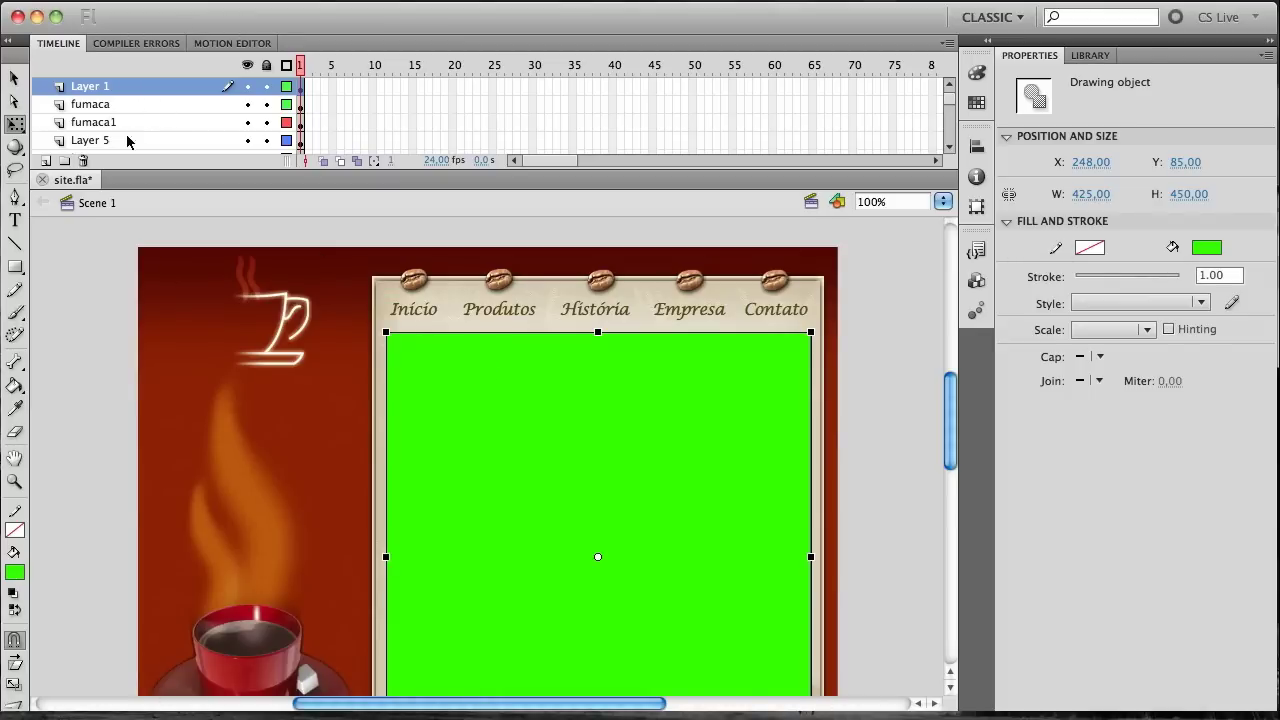
Rename the green rectangle's layer as mc.
click(86, 87)
double_click(86, 87)
text(mc)
key(Return)
Convert the green rectangle to a movie clip symbol named alvo and give its instance the name alvo.
click(570, 445)
click(342, 3)
click(352, 45)
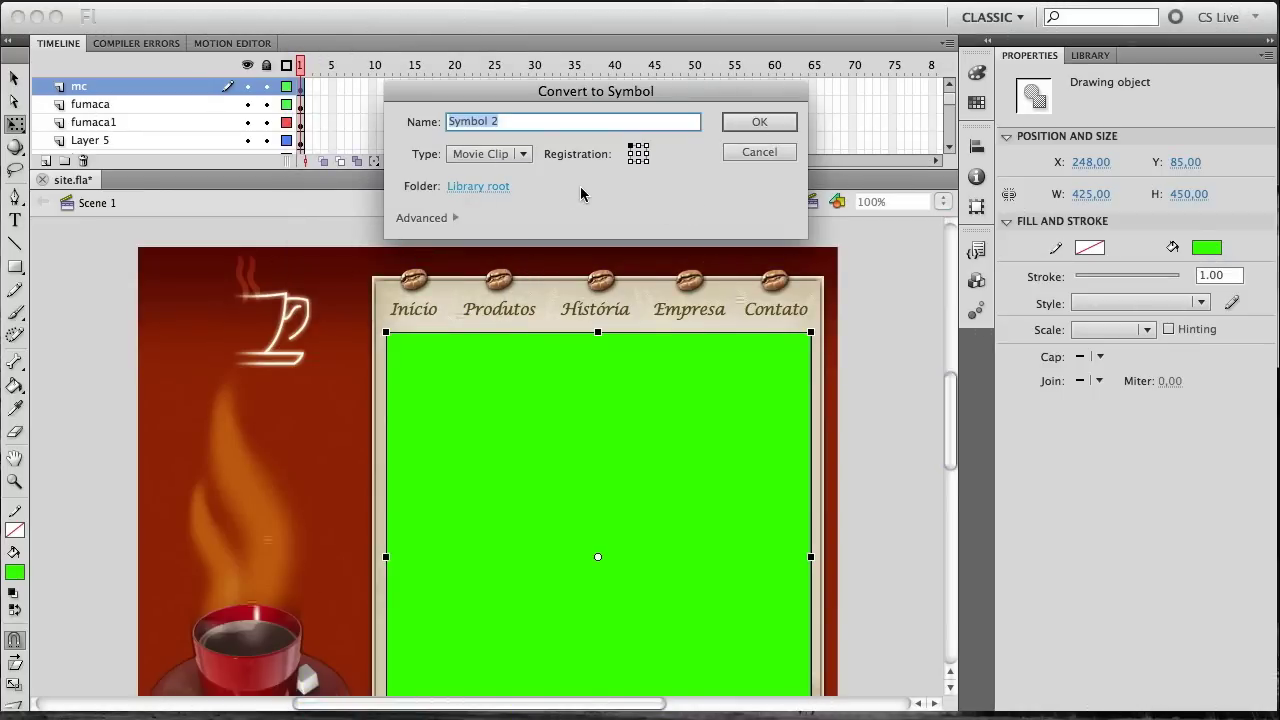
text(al)
key(Return)
click(1098, 81)
text(a)
key(Return)
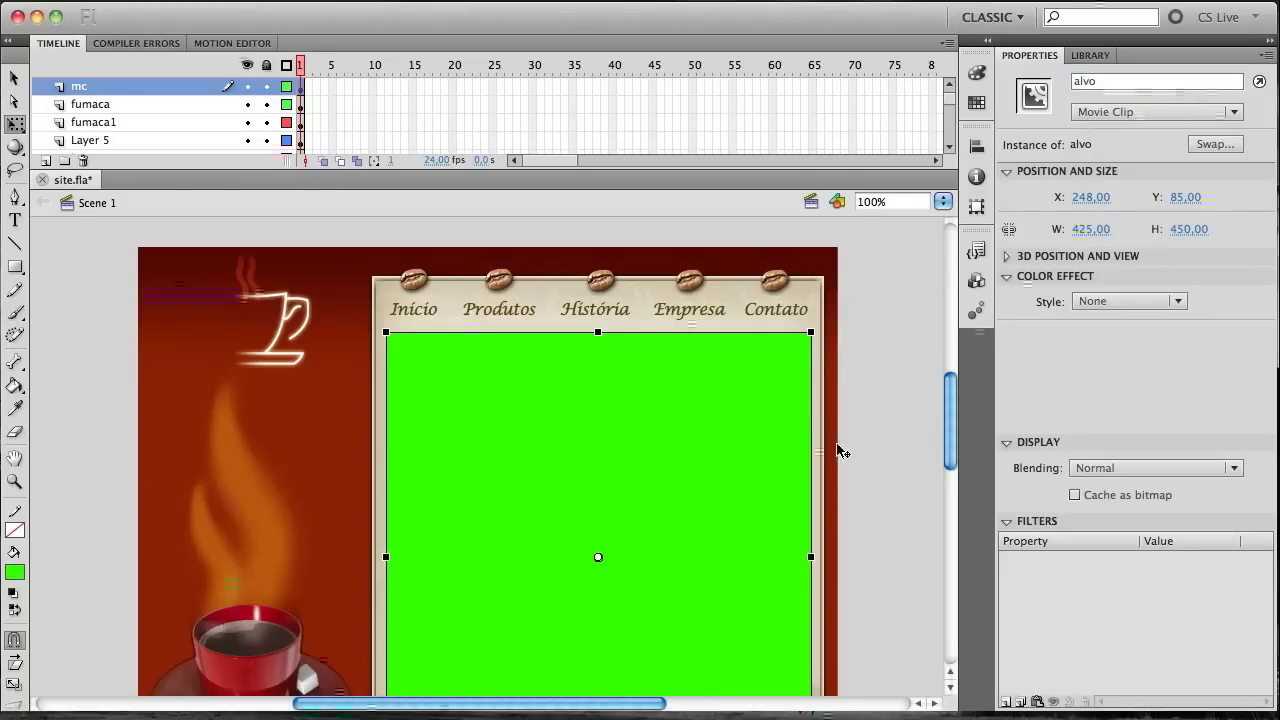
Delete the green rectangle inside the alvo movie clip and return to the main scene.
click(15, 78)
mouse_move(948, 420)
mouse_down()
mouse_move(948, 476)
mouse_move(948, 420)
mouse_up()
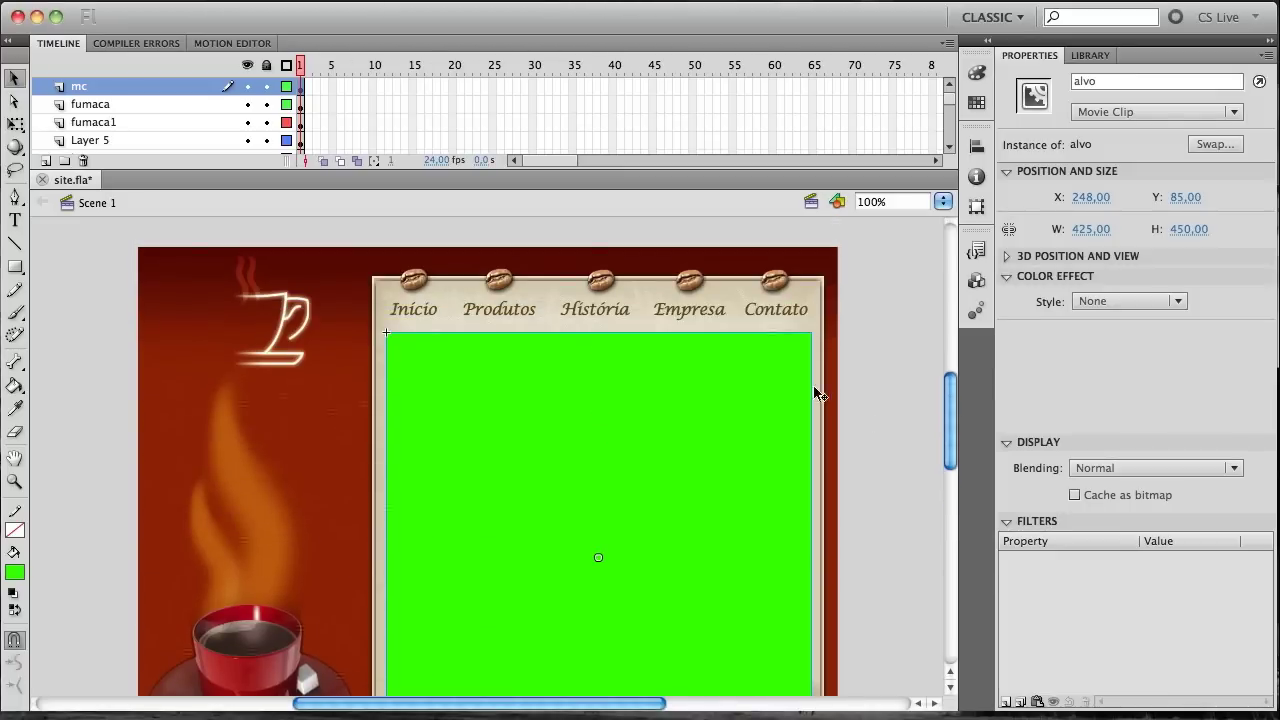
double_click(722, 403)
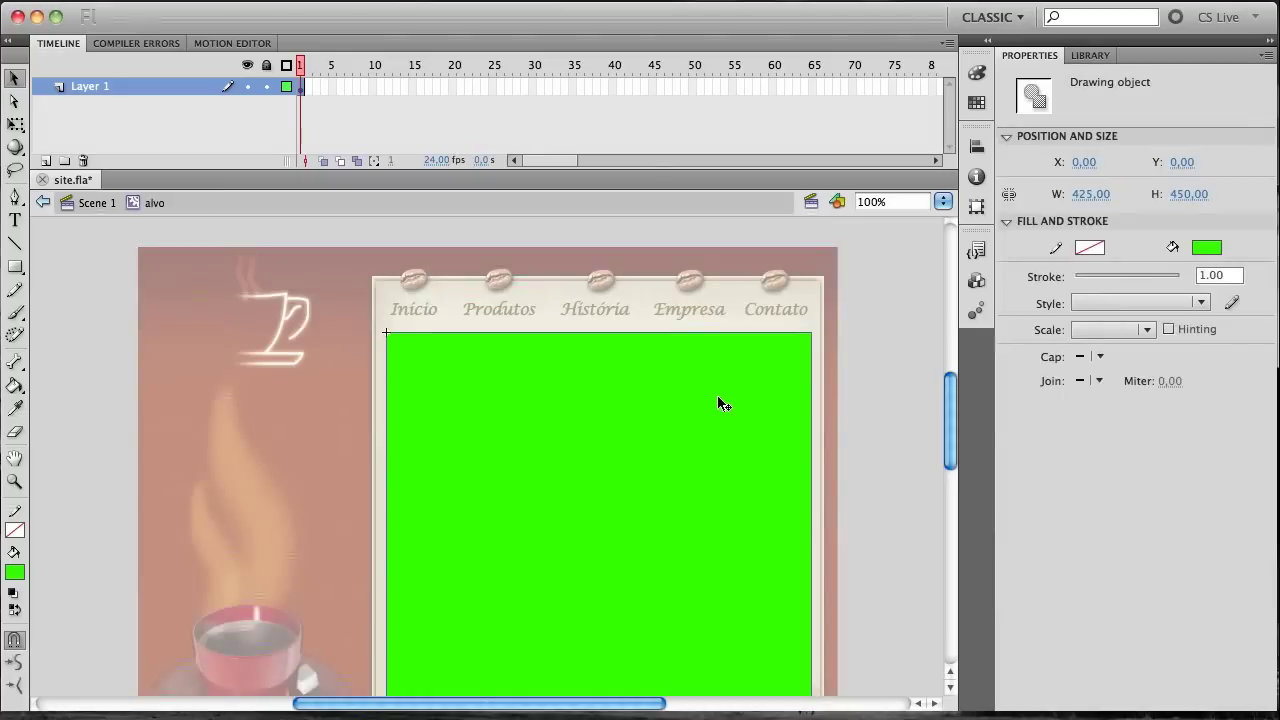
click(815, 386)
click(723, 417)
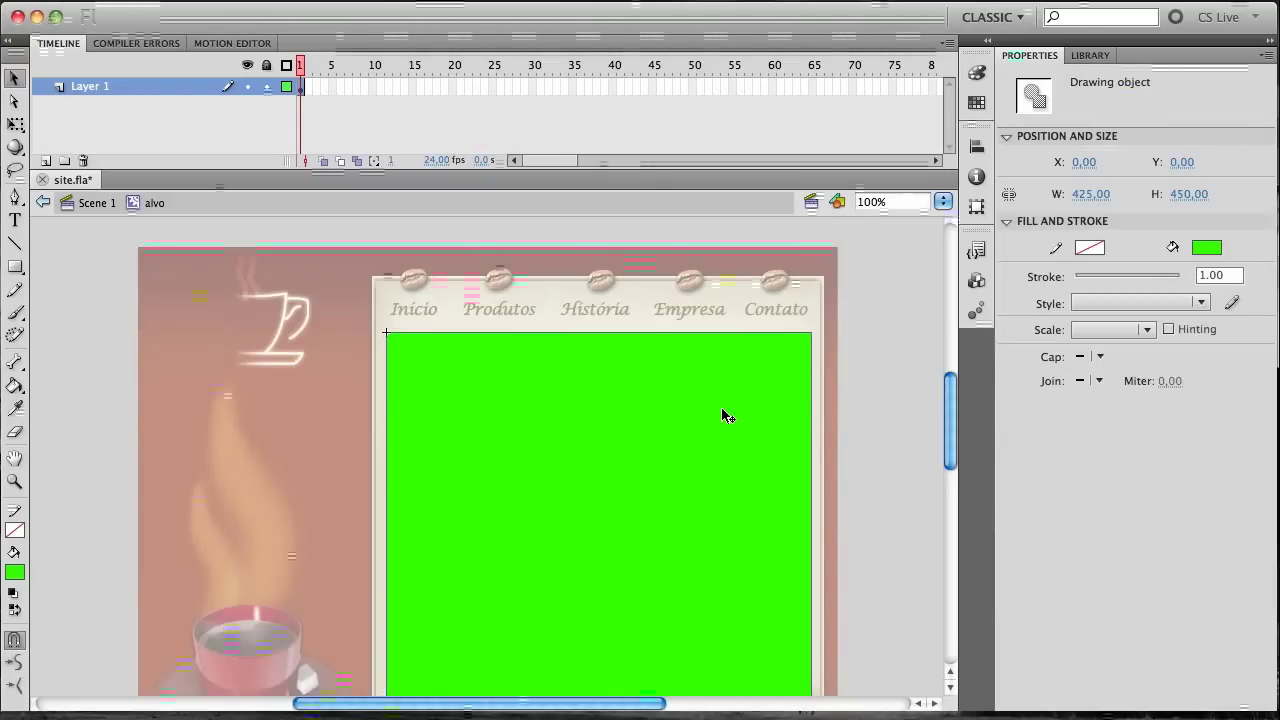
key(Delete)
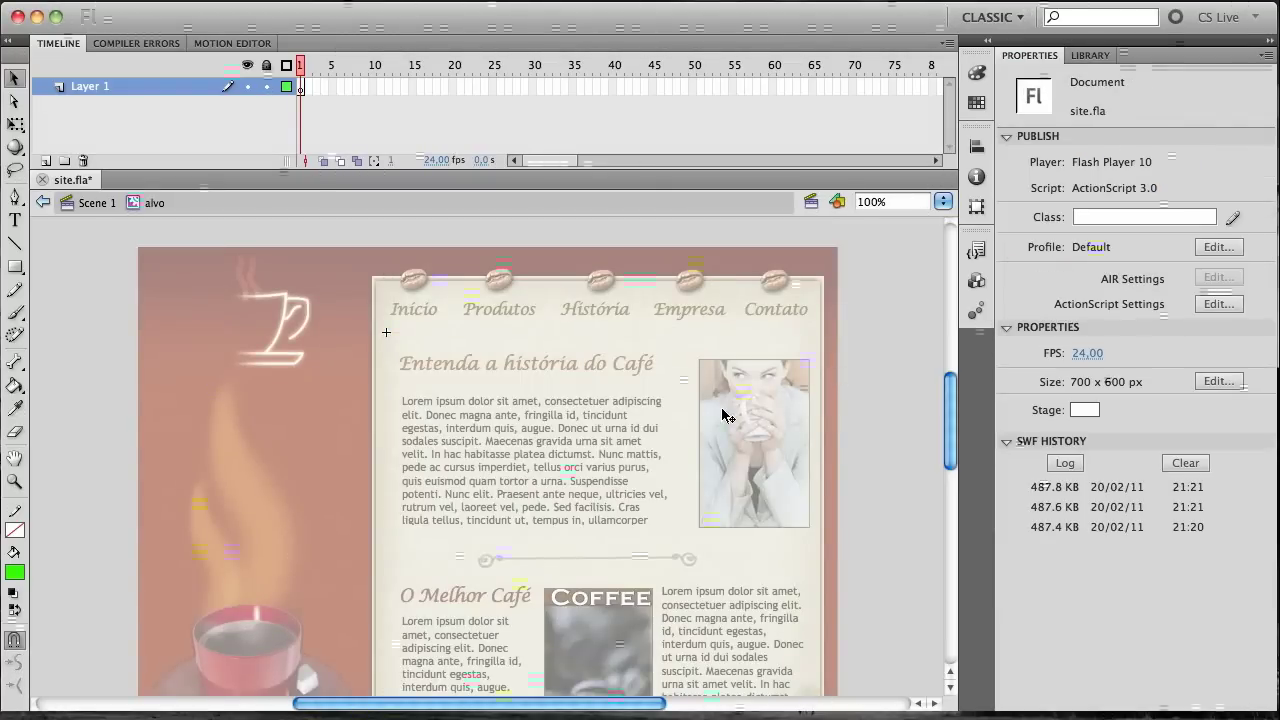
click(95, 203)
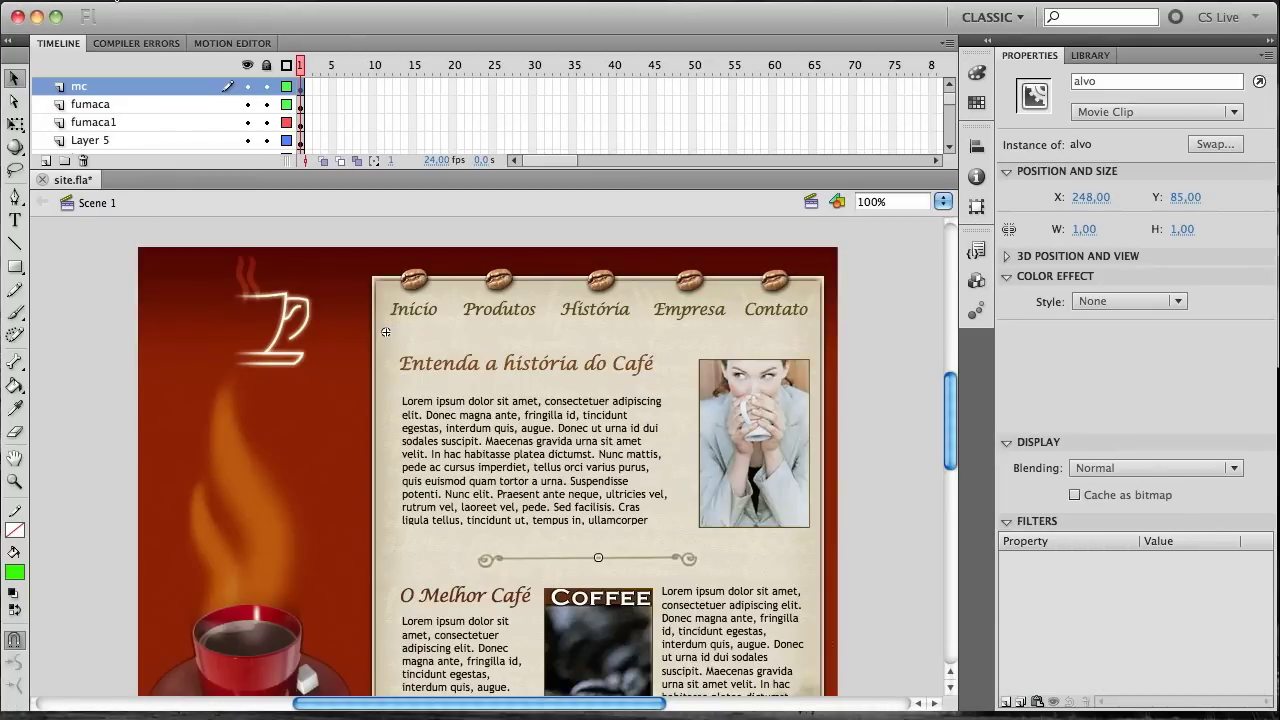
Create a new ActionScript 3.0 document and set its stage width to 425 px.
click(118, 1)
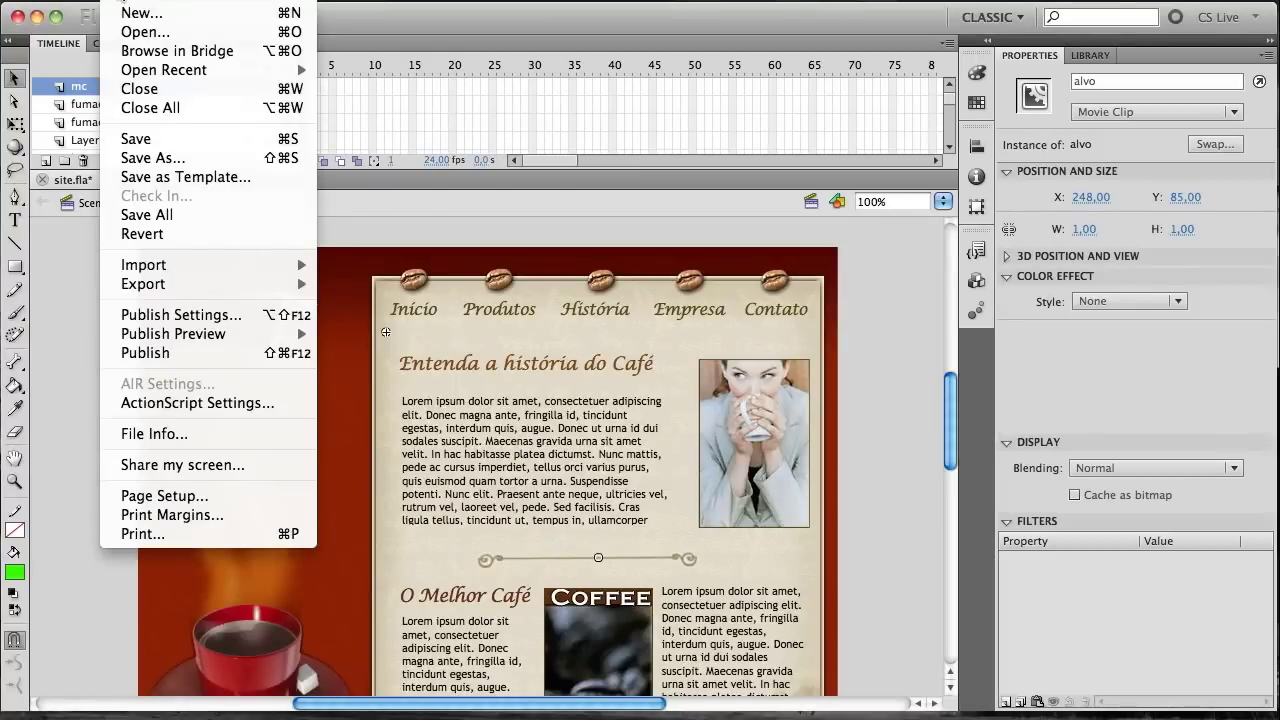
click(133, 14)
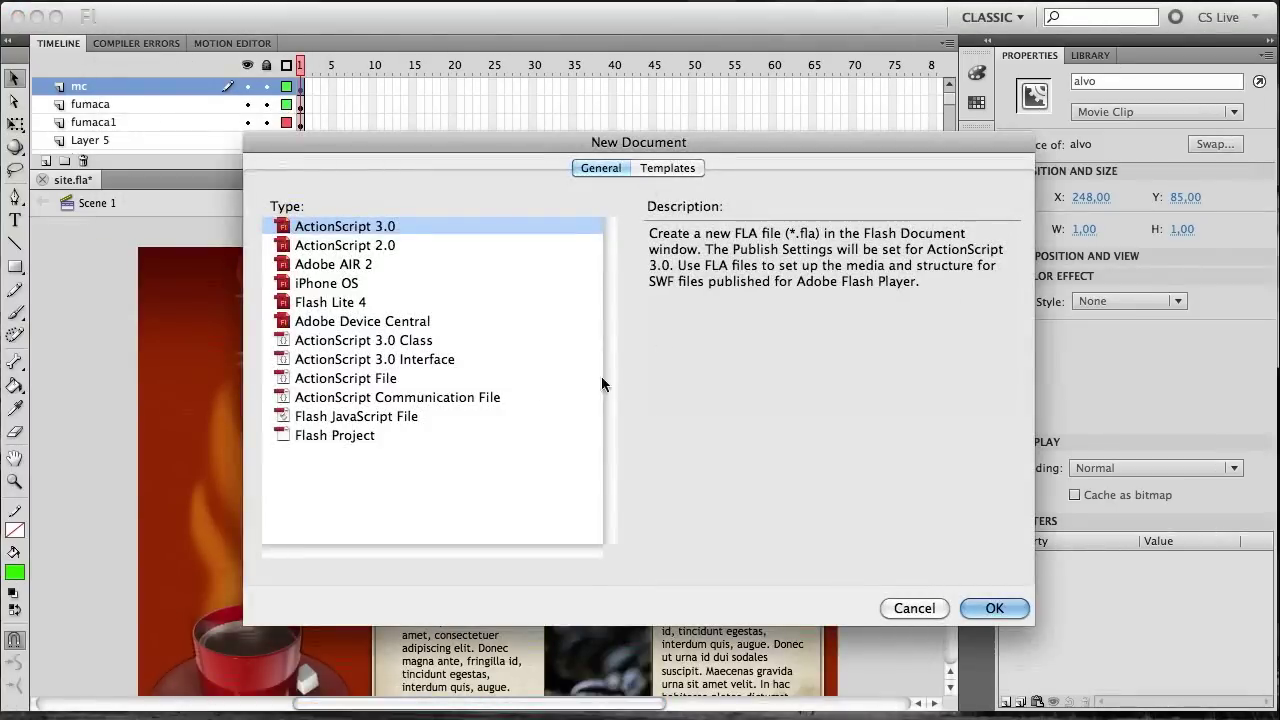
click(996, 609)
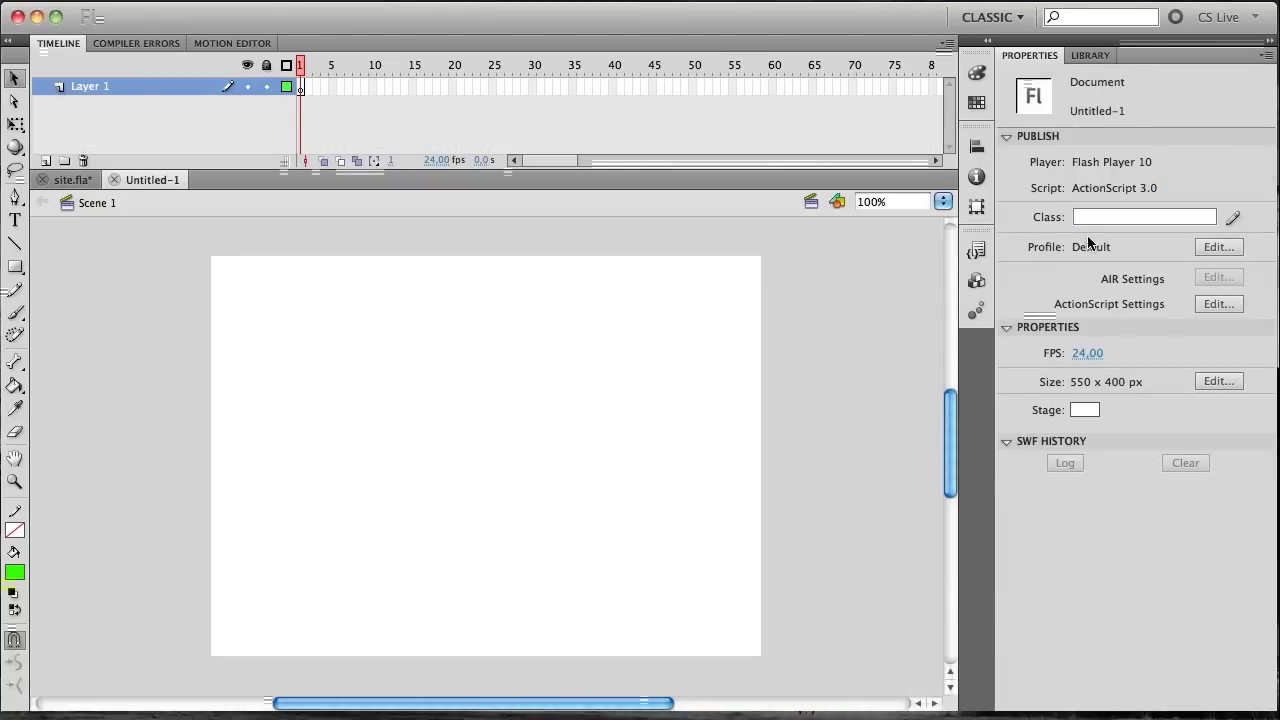
click(1219, 382)
text(425)
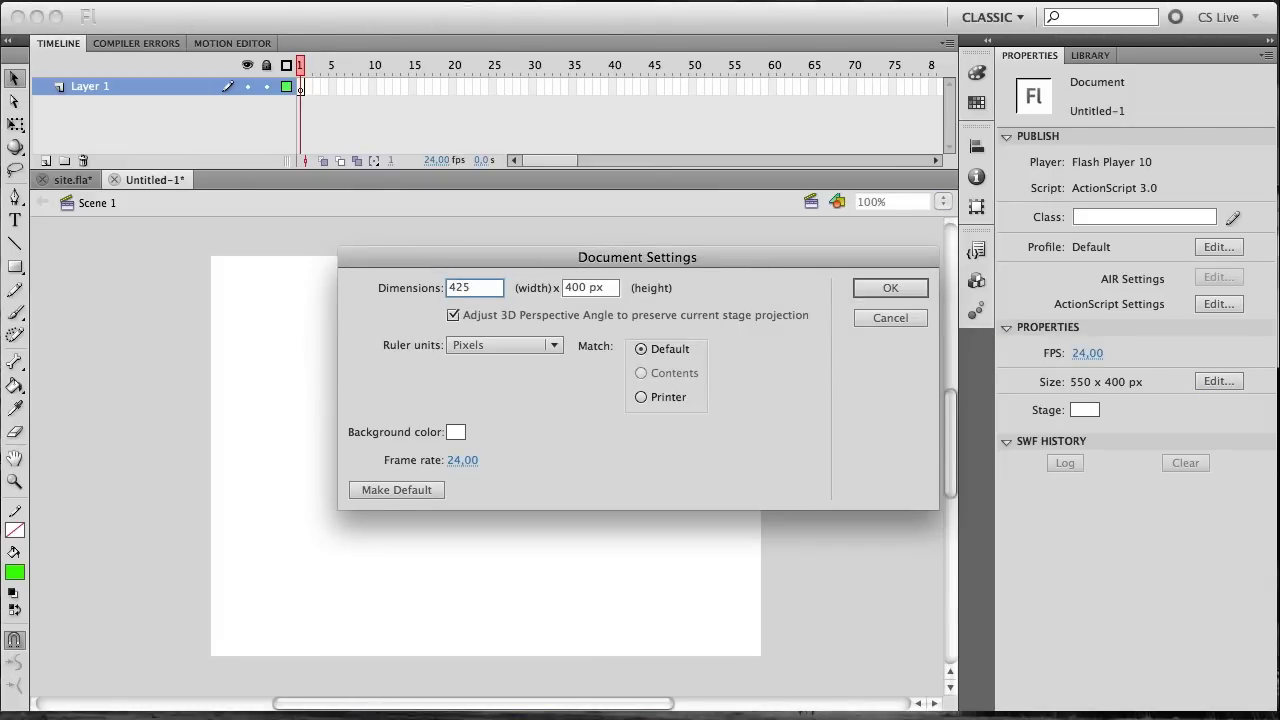
click(890, 288)
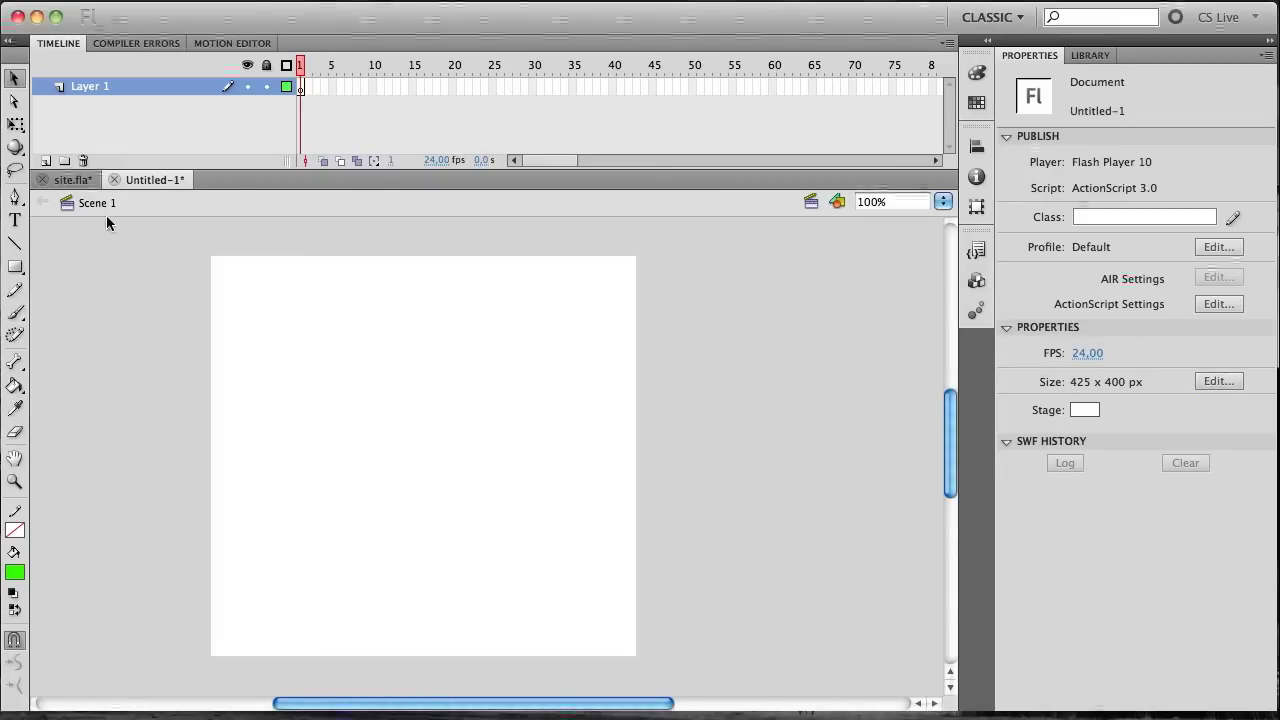
Go back to site.fla, undo the rectangle's deletion in the alvo symbol, and check the movie clip's dimensions.
click(68, 180)
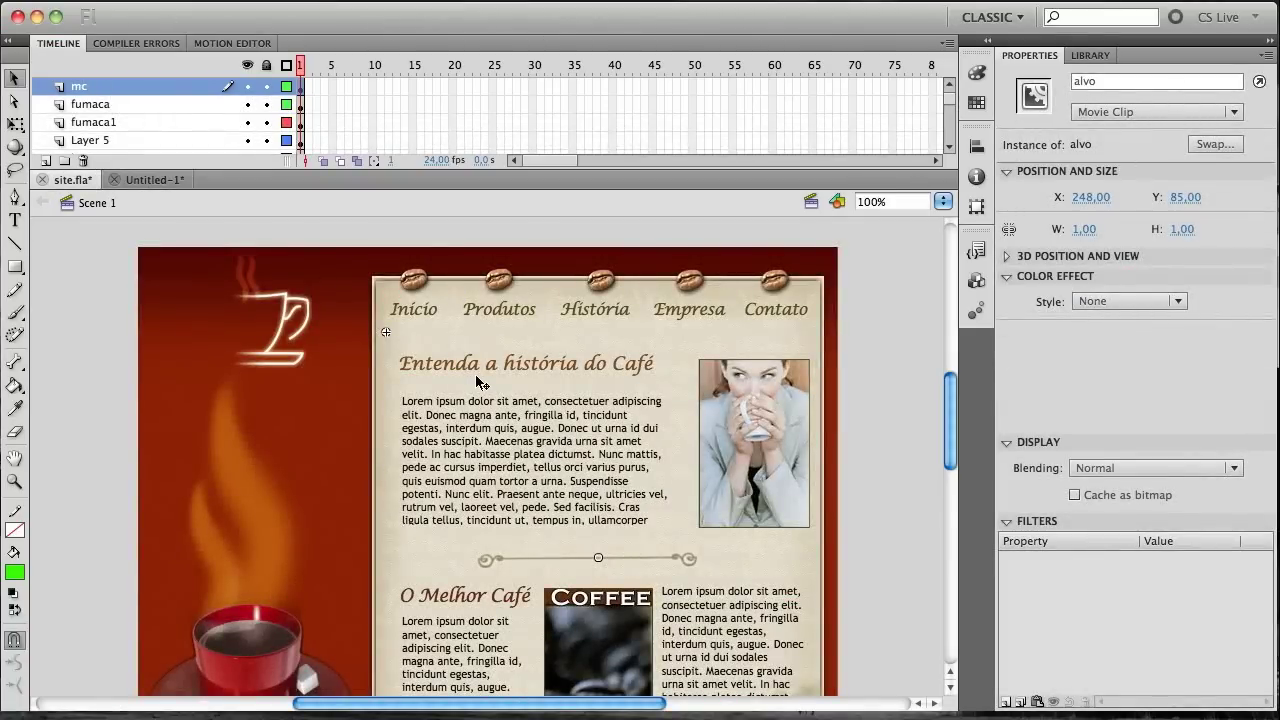
double_click(476, 381)
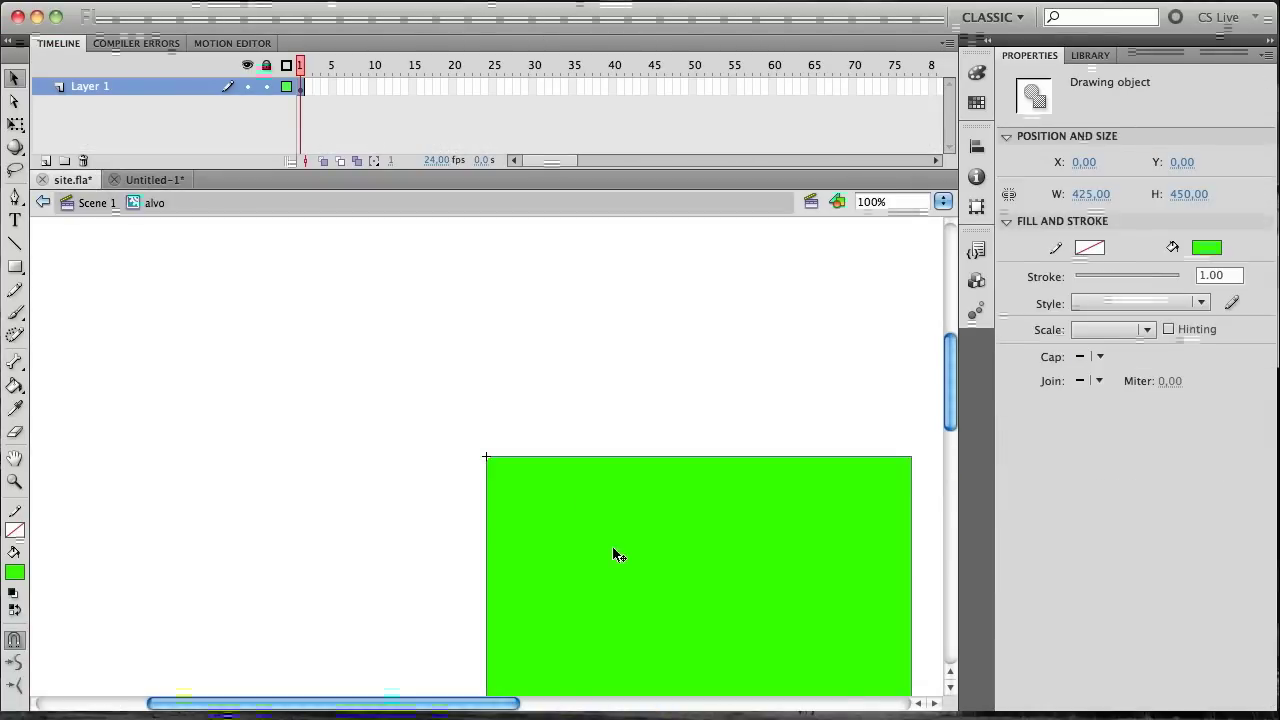
click(88, 204)
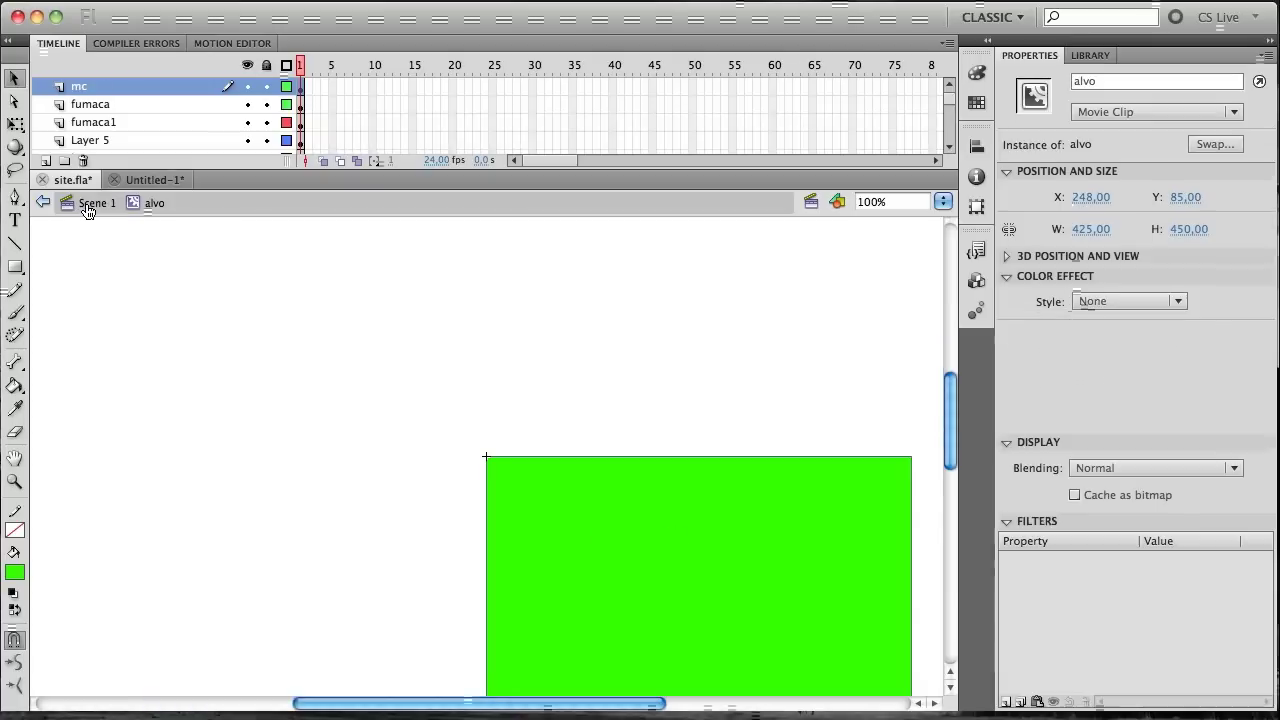
Set the stage height of the new untitled document to 450 px.
click(160, 180)
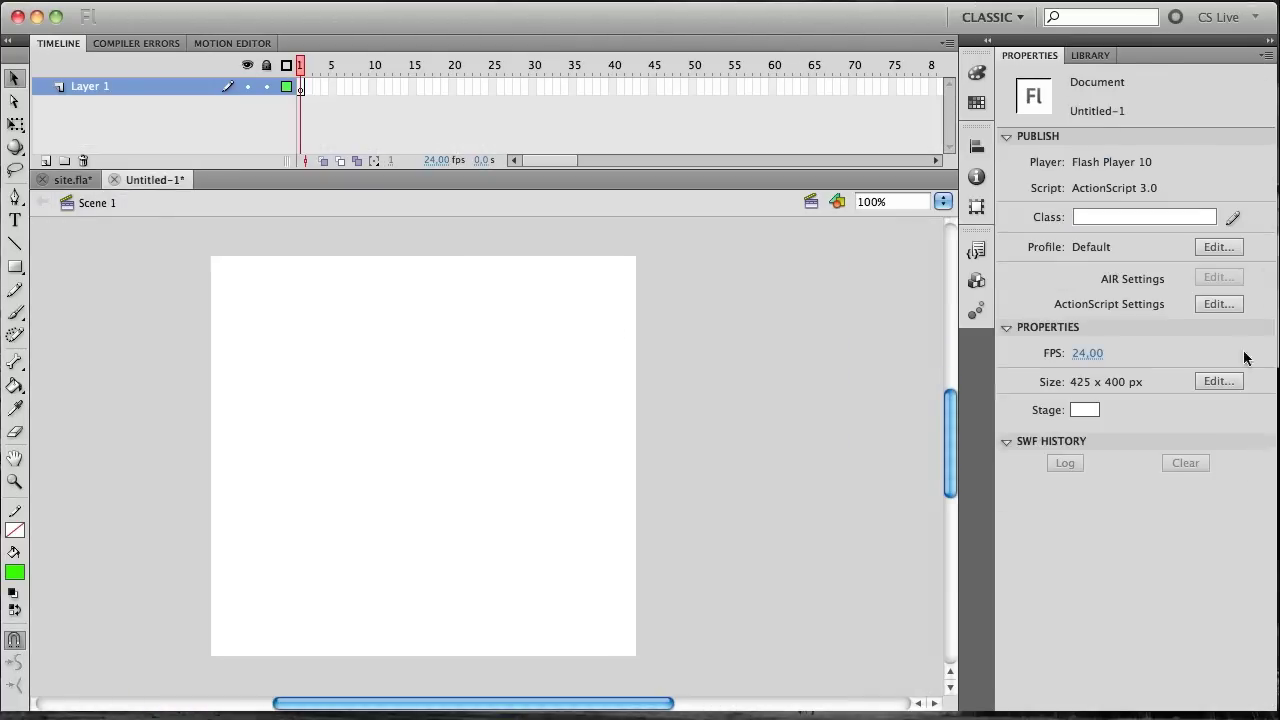
click(1218, 381)
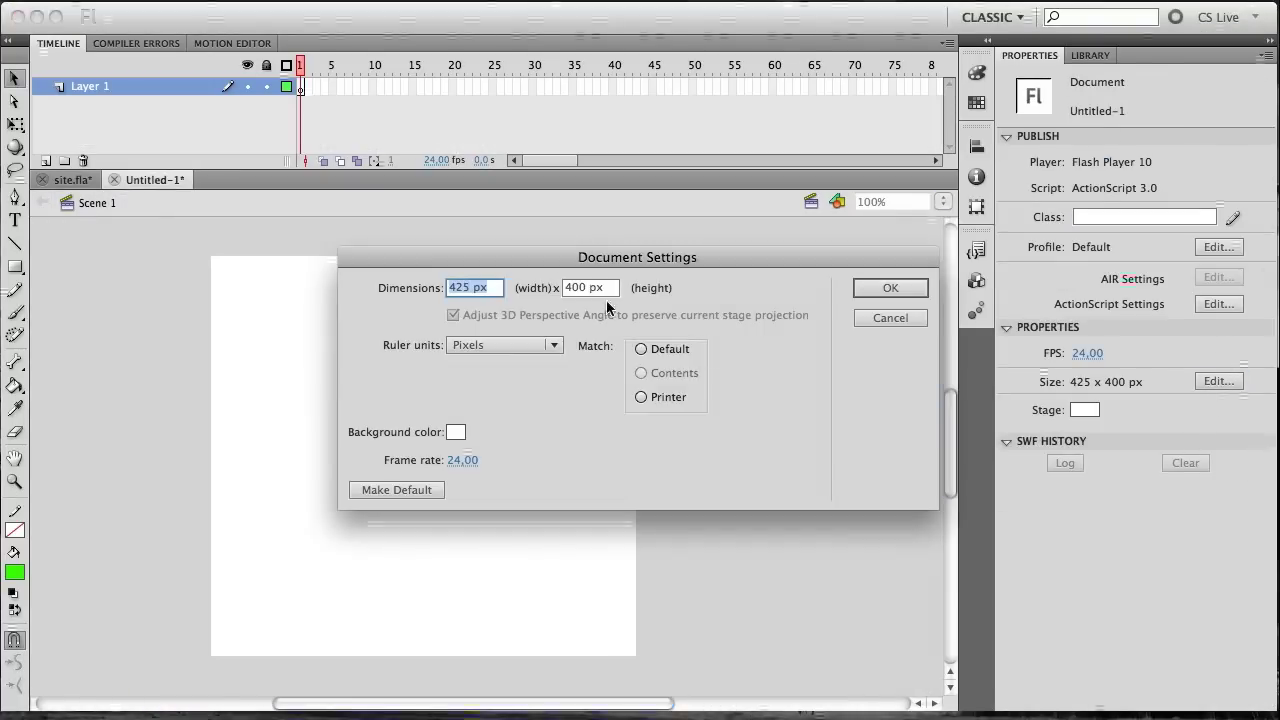
key(Tab)
text(45)
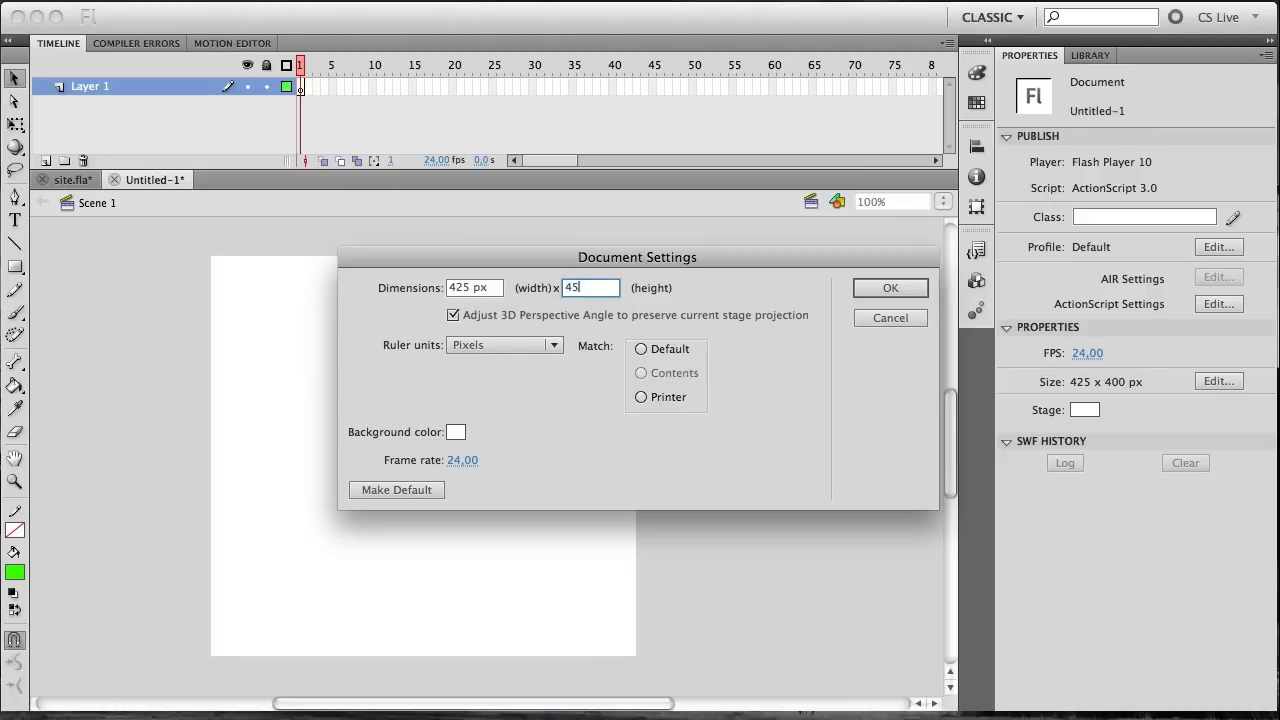
text(0)
key(Tab)
click(876, 285)
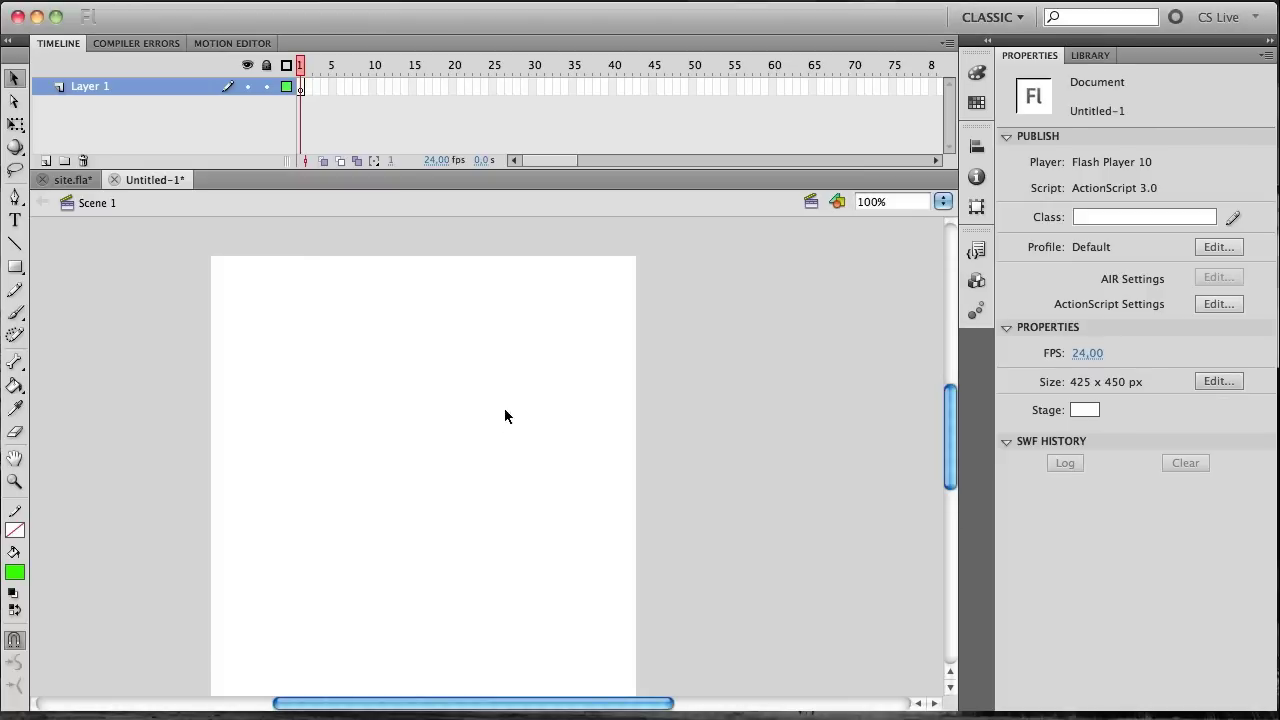
In site.fla, delete the green rectangle inside the alvo movie clip and return to the main scene.
click(60, 180)
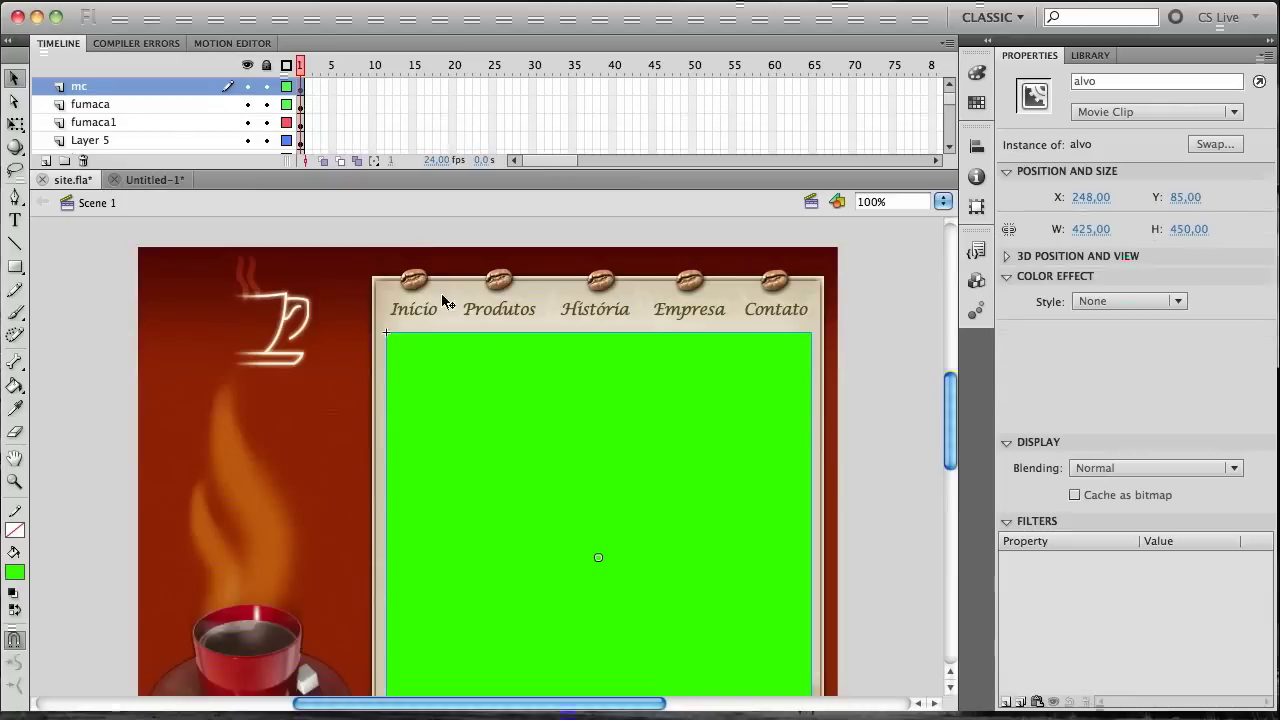
double_click(540, 395)
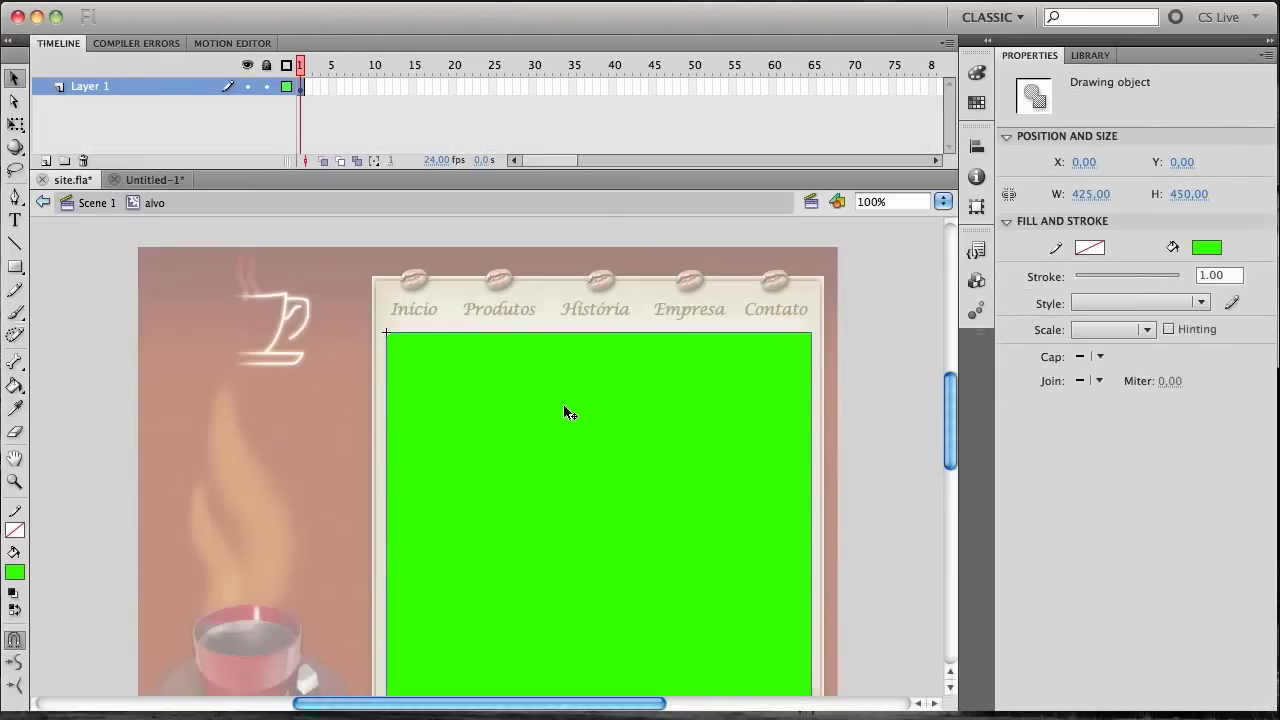
key(Delete)
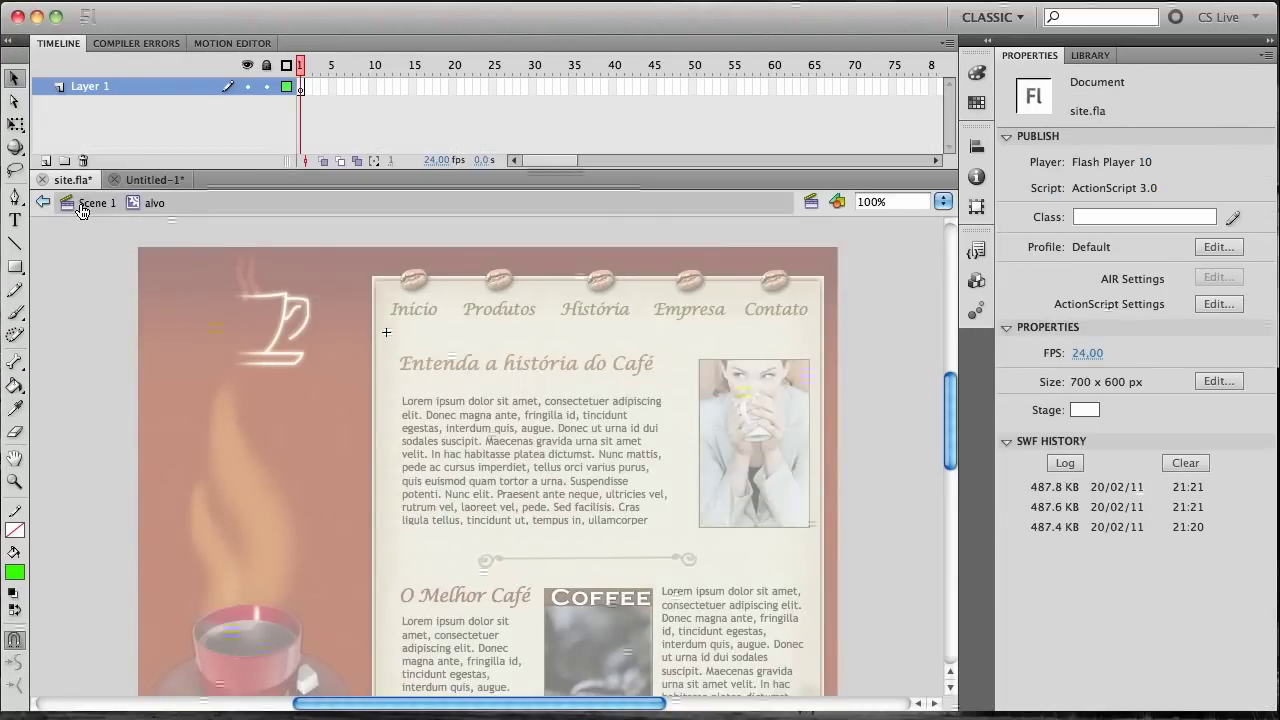
click(80, 205)
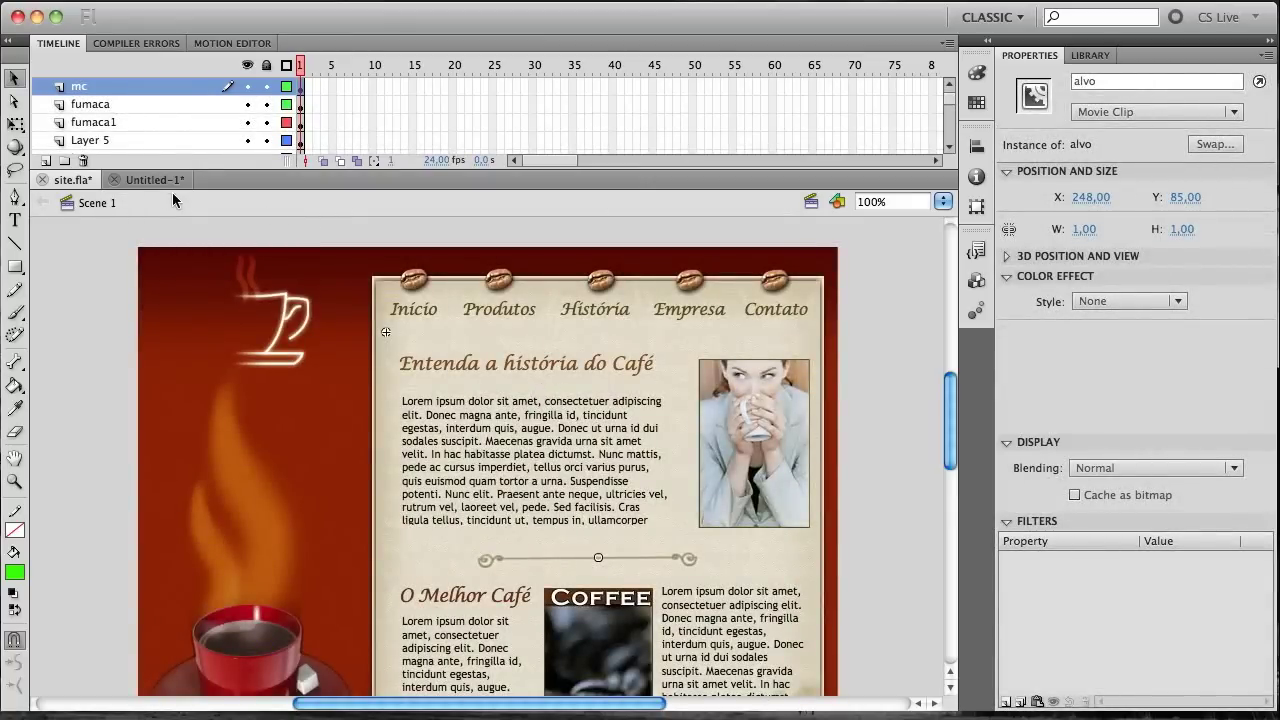
Save the untitled document as inicio.fla in the site_blog folder on the Desktop.
click(150, 180)
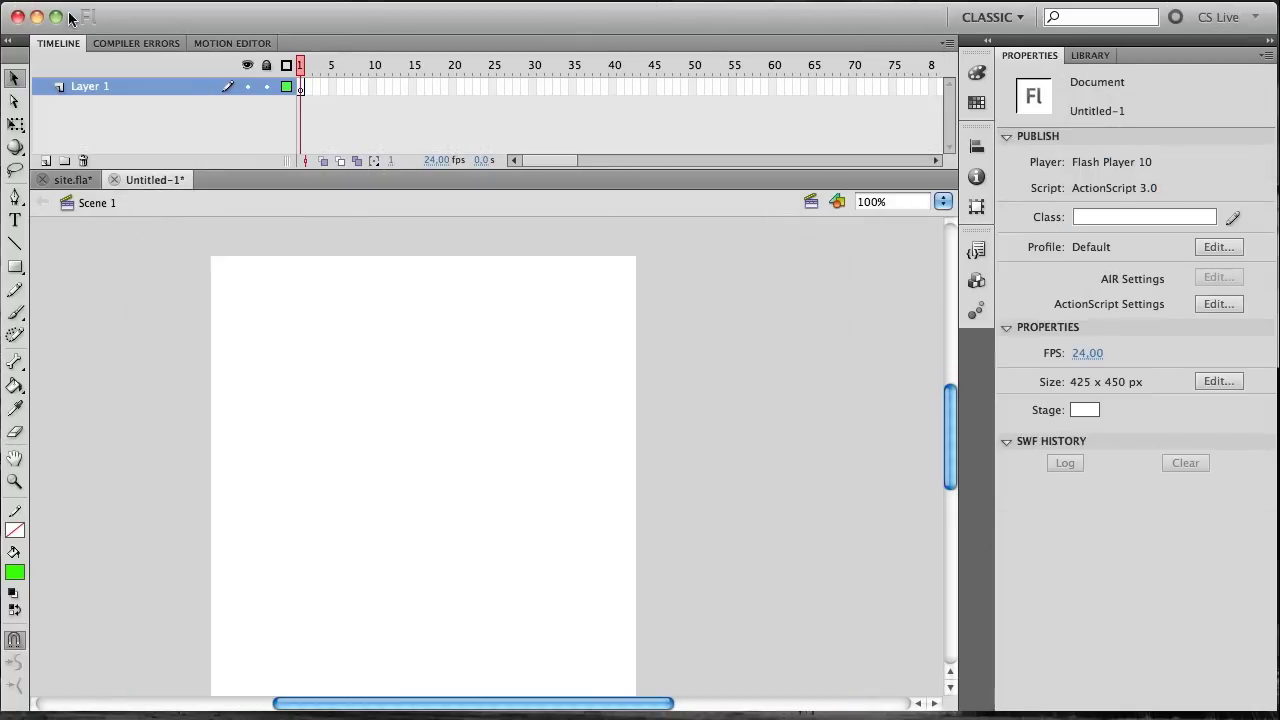
click(123, 5)
click(155, 157)
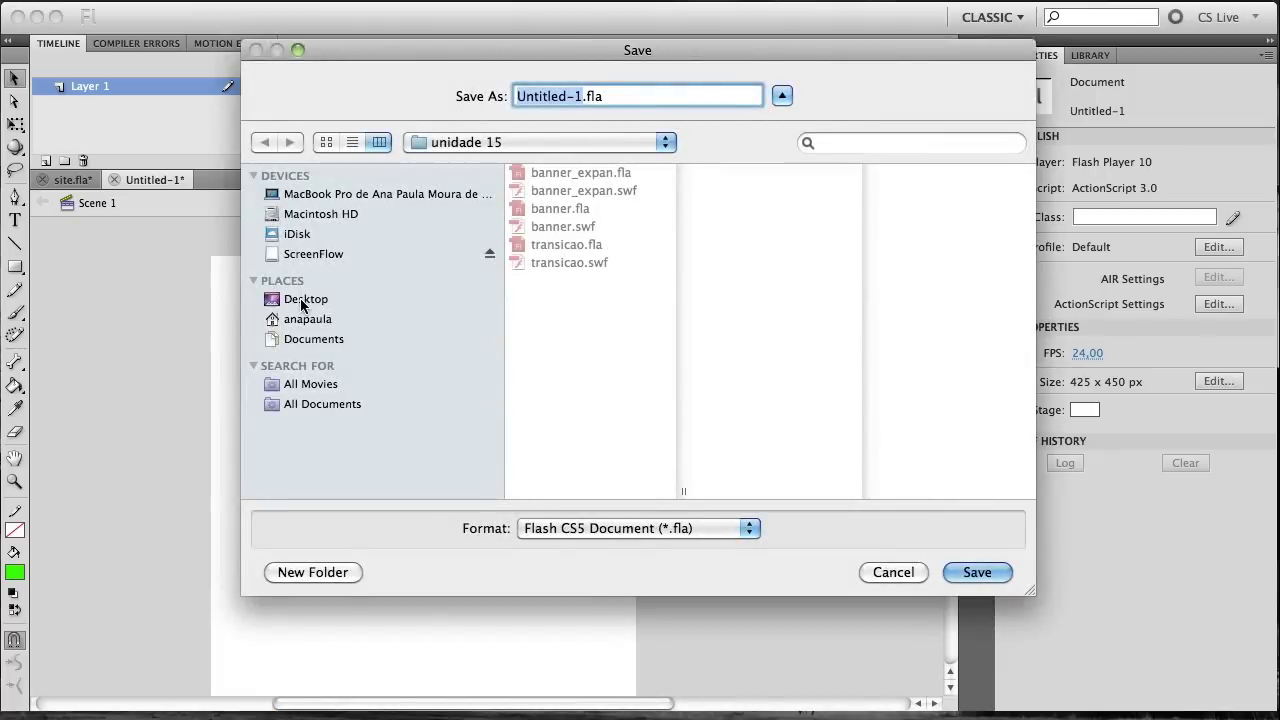
click(302, 302)
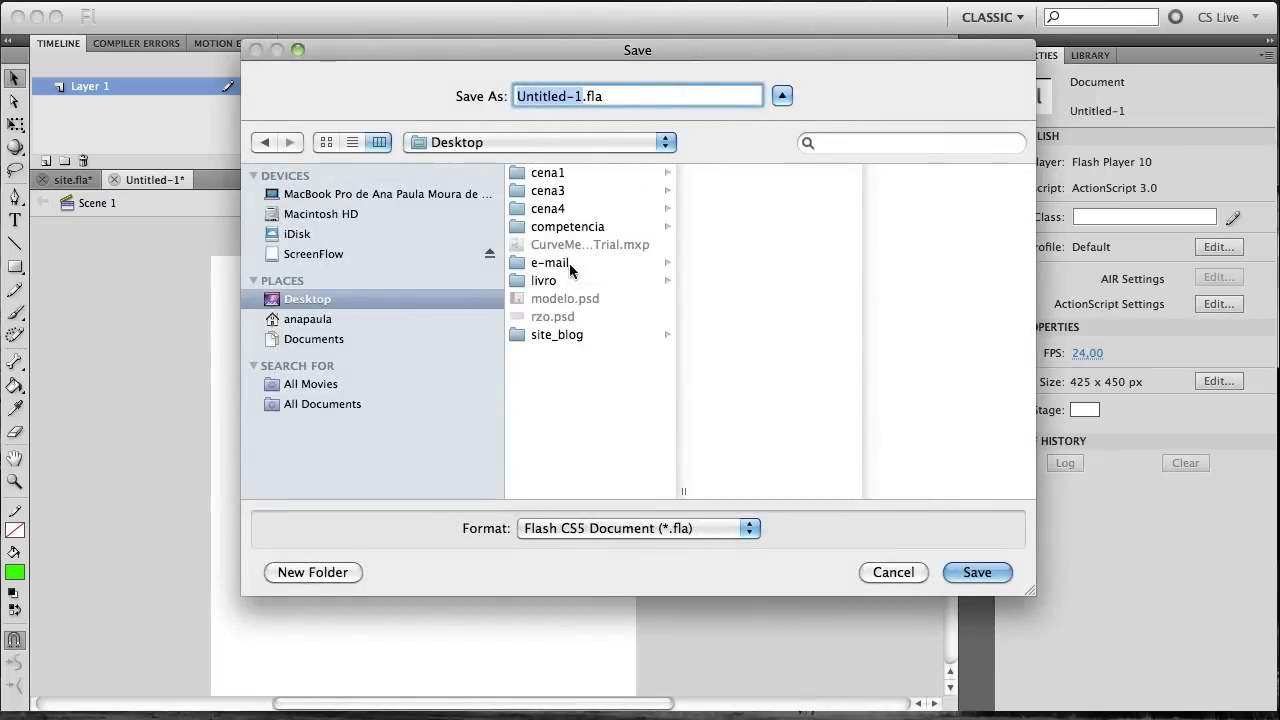
click(559, 334)
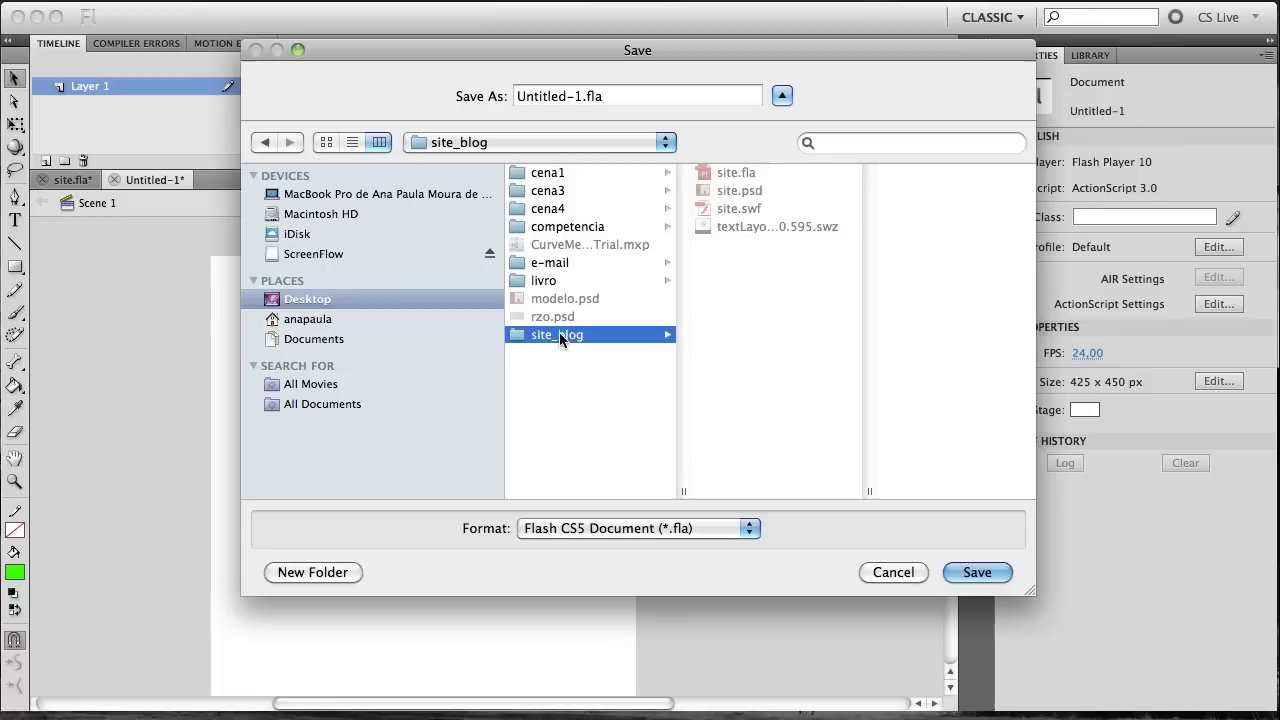
click(575, 97)
drag(580, 96, 478, 96)
text(inicio)
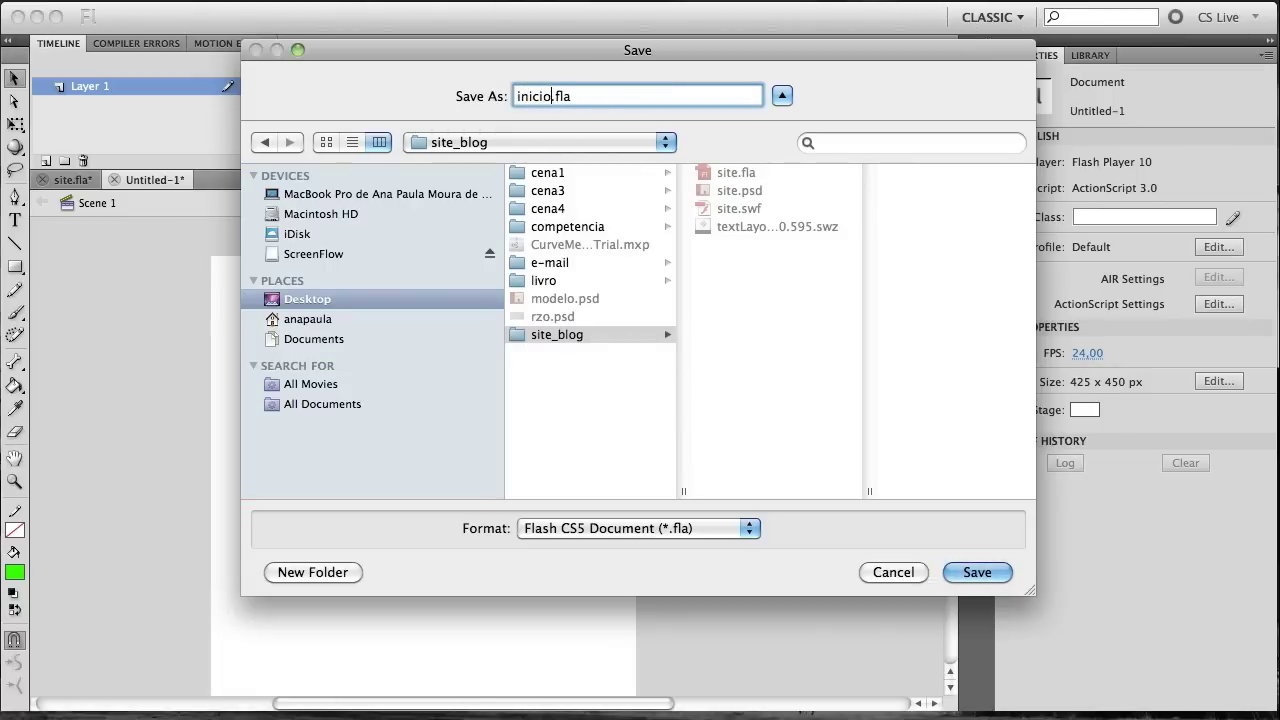
key(Return)
drag(517, 524, 598, 490)
Cut both headings, the three text blocks, both images and the divider from the content area of site.fla.
click(66, 180)
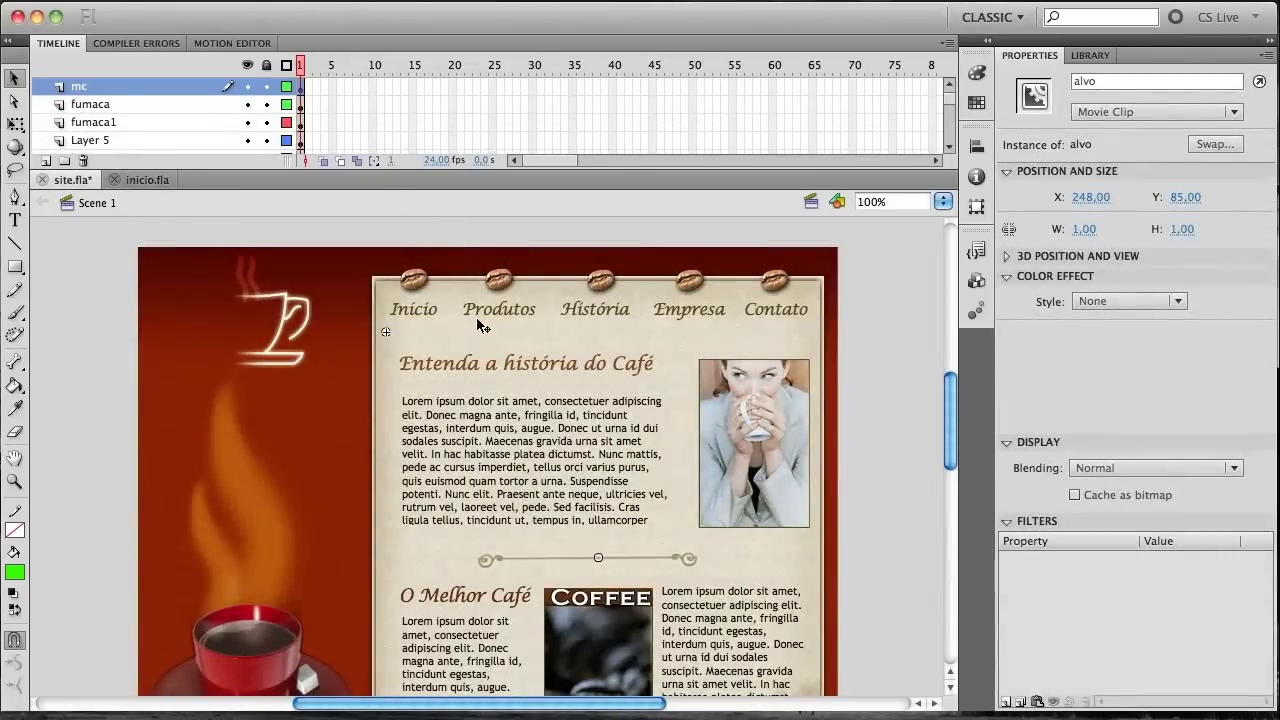
click(573, 331)
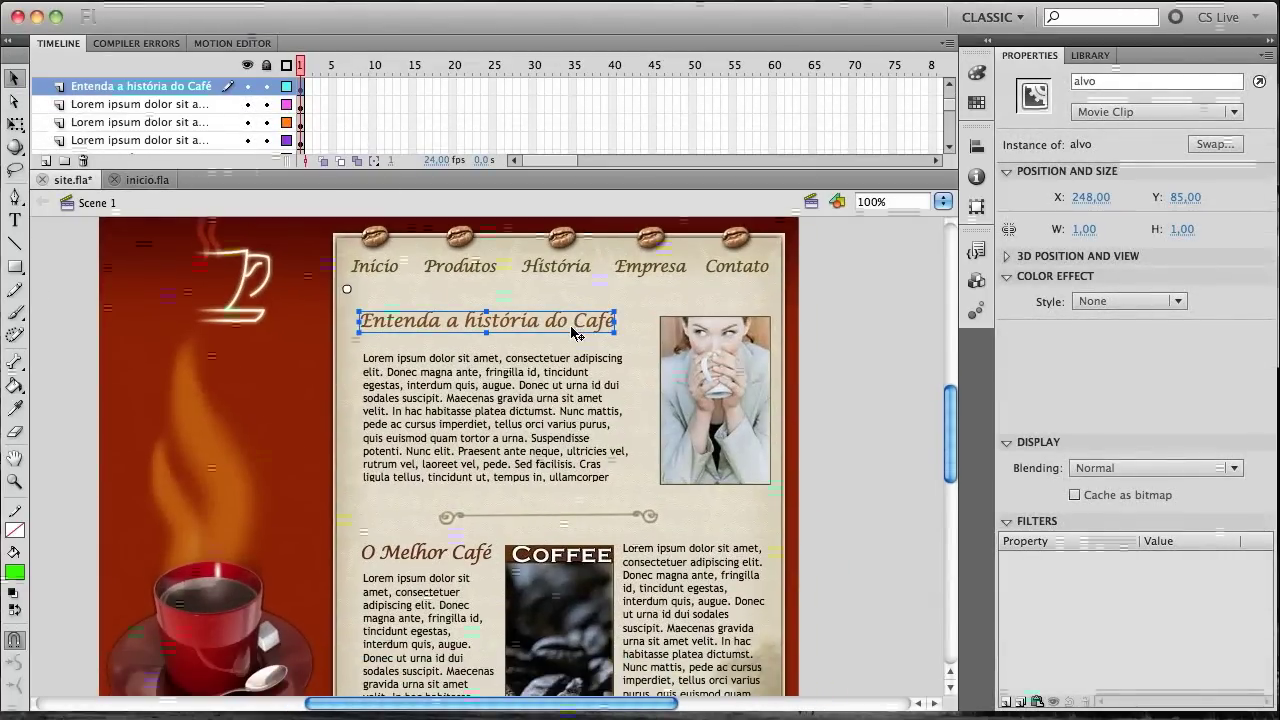
shift+click(595, 392)
shift+click(687, 484)
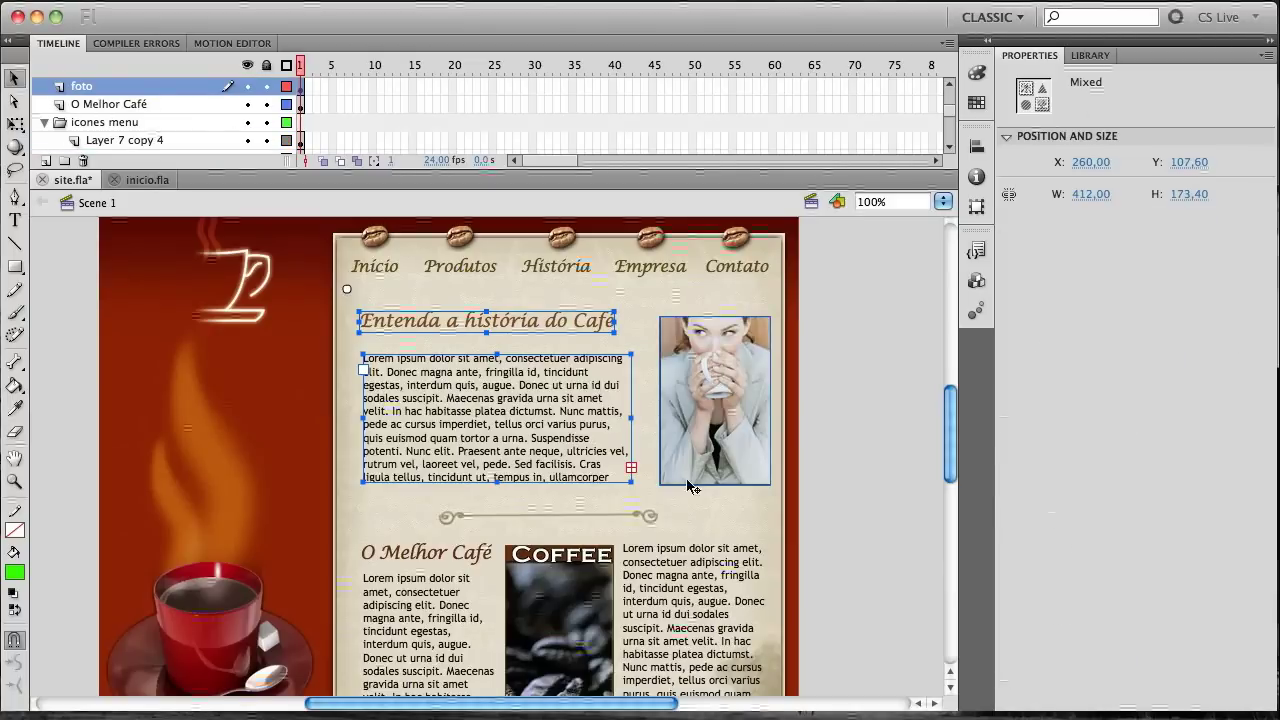
shift+click(648, 517)
shift+click(440, 552)
shift+click(440, 600)
shift+click(572, 598)
shift+click(733, 578)
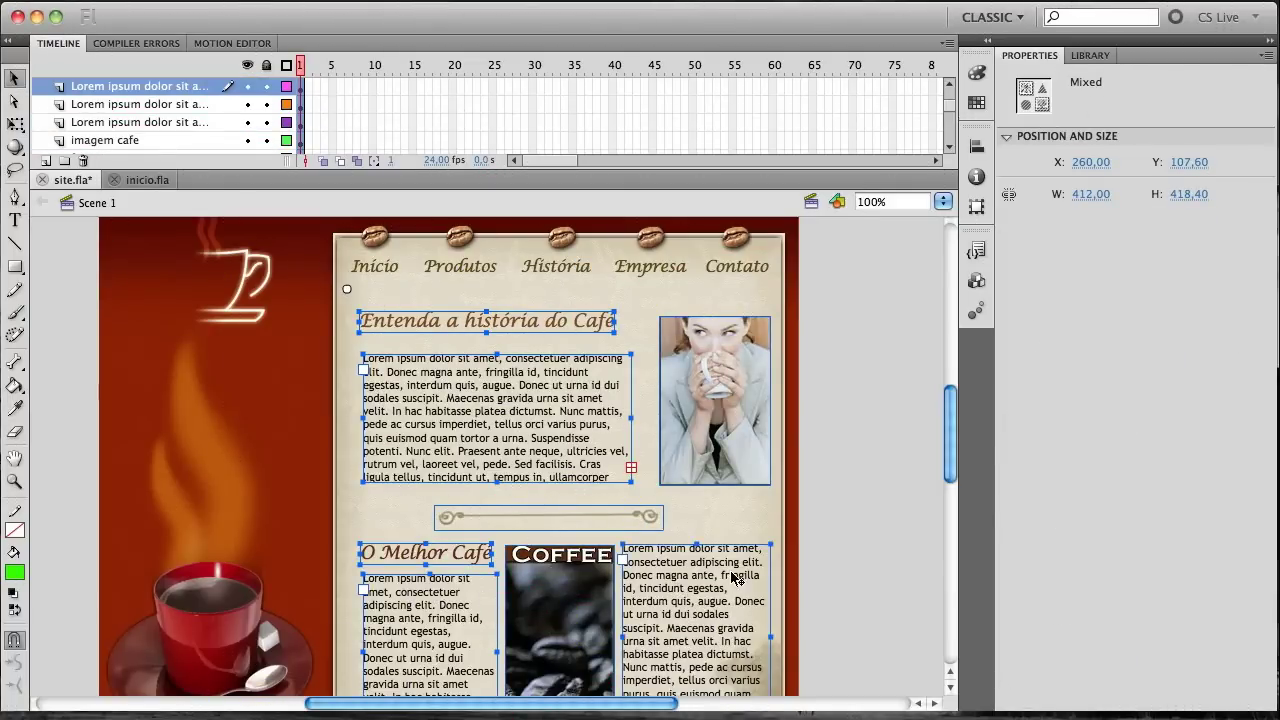
key(Delete)
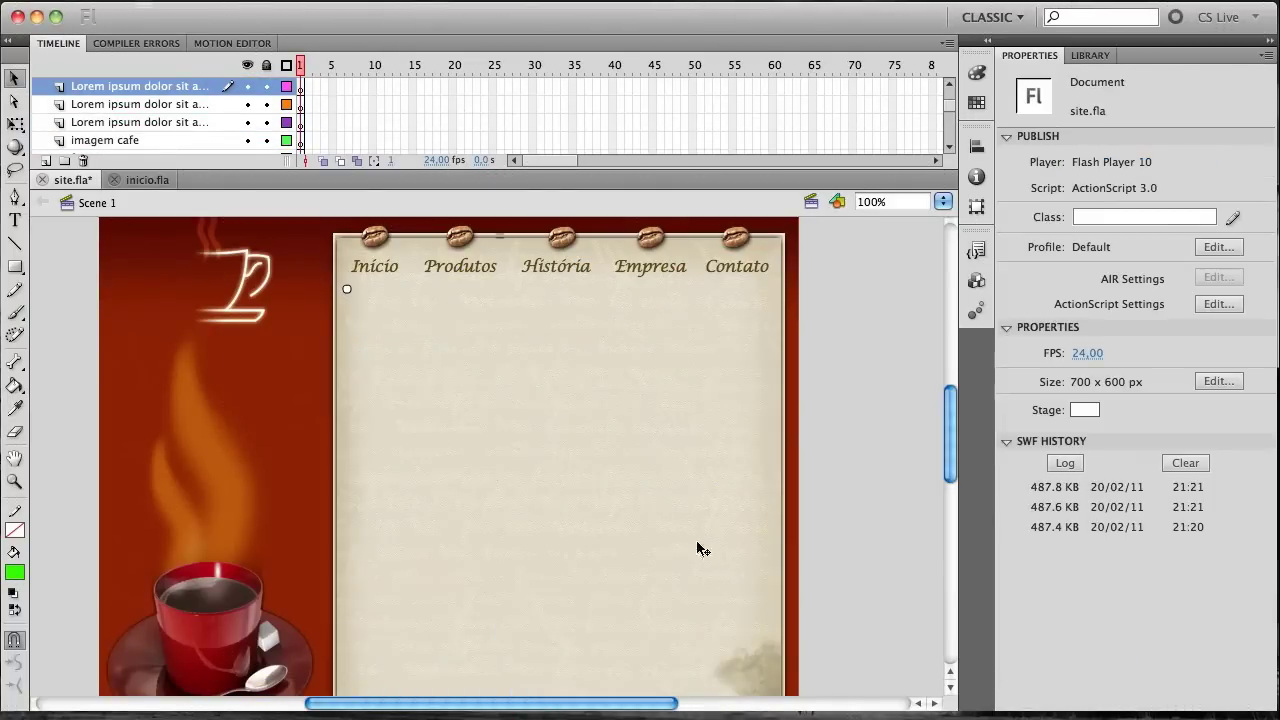
Paste the cut headings, texts, images and divider onto the stage of inicio.fla.
drag(946, 418, 947, 435)
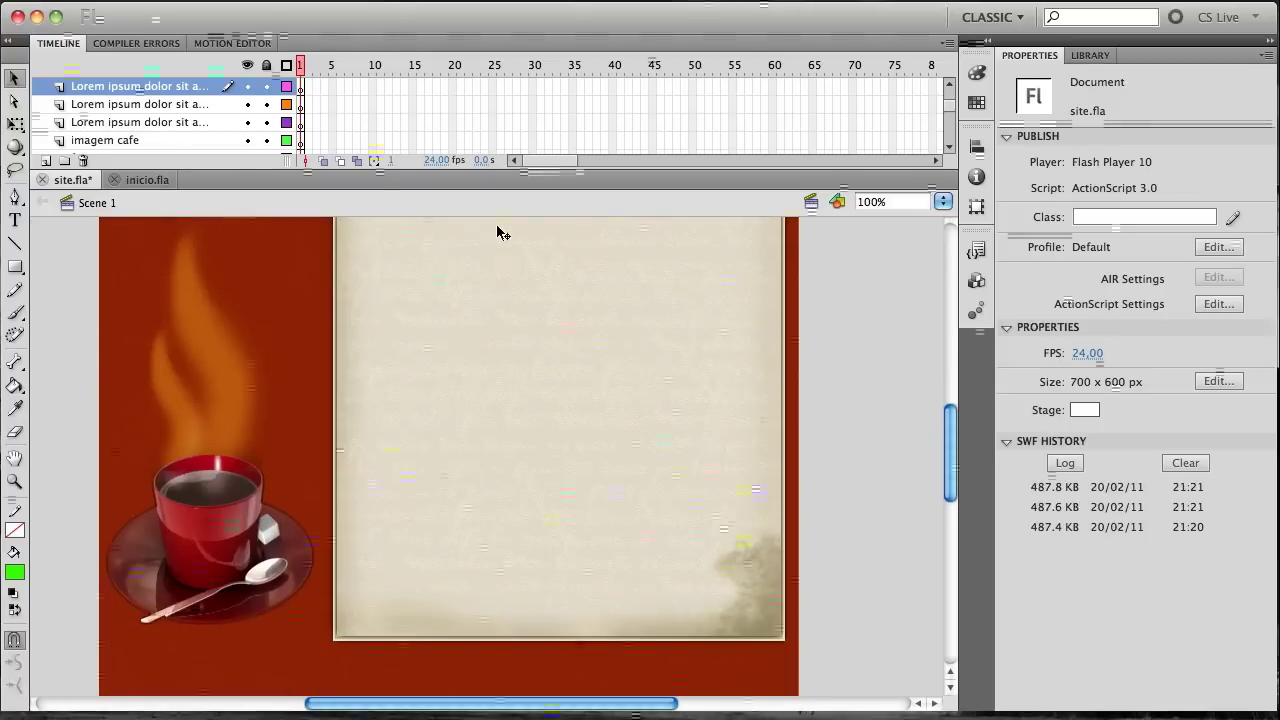
click(150, 180)
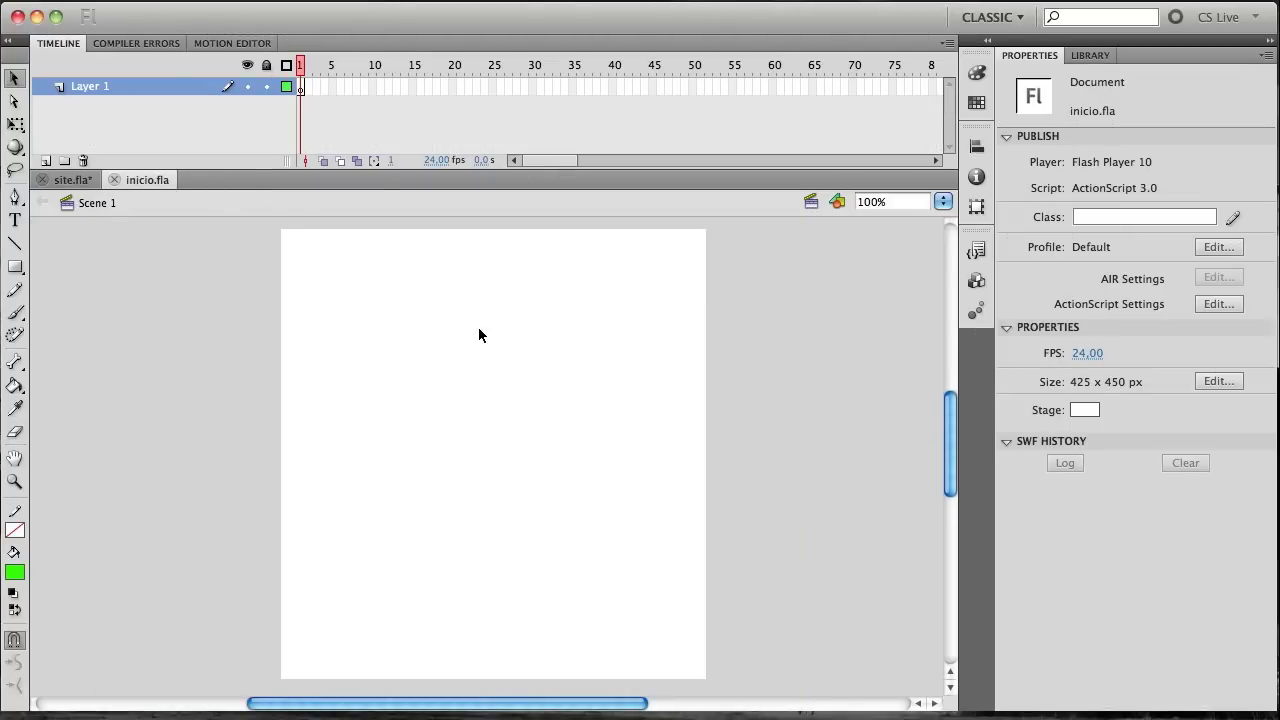
key(super+shift+v)
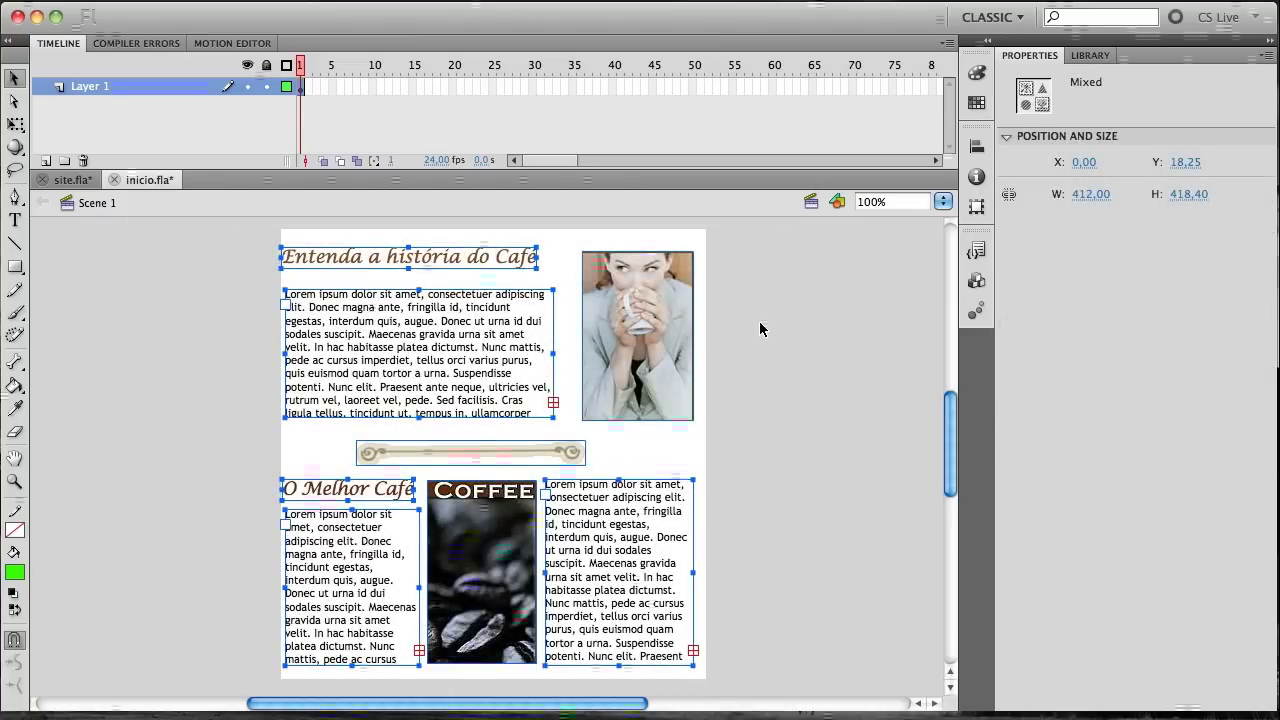
Nudge the pasted content horizontally to X 4 and deselect it.
key(shift+Right)
key(Left)
key(Left)
key(Left)
key(Left)
key(Left)
key(Left)
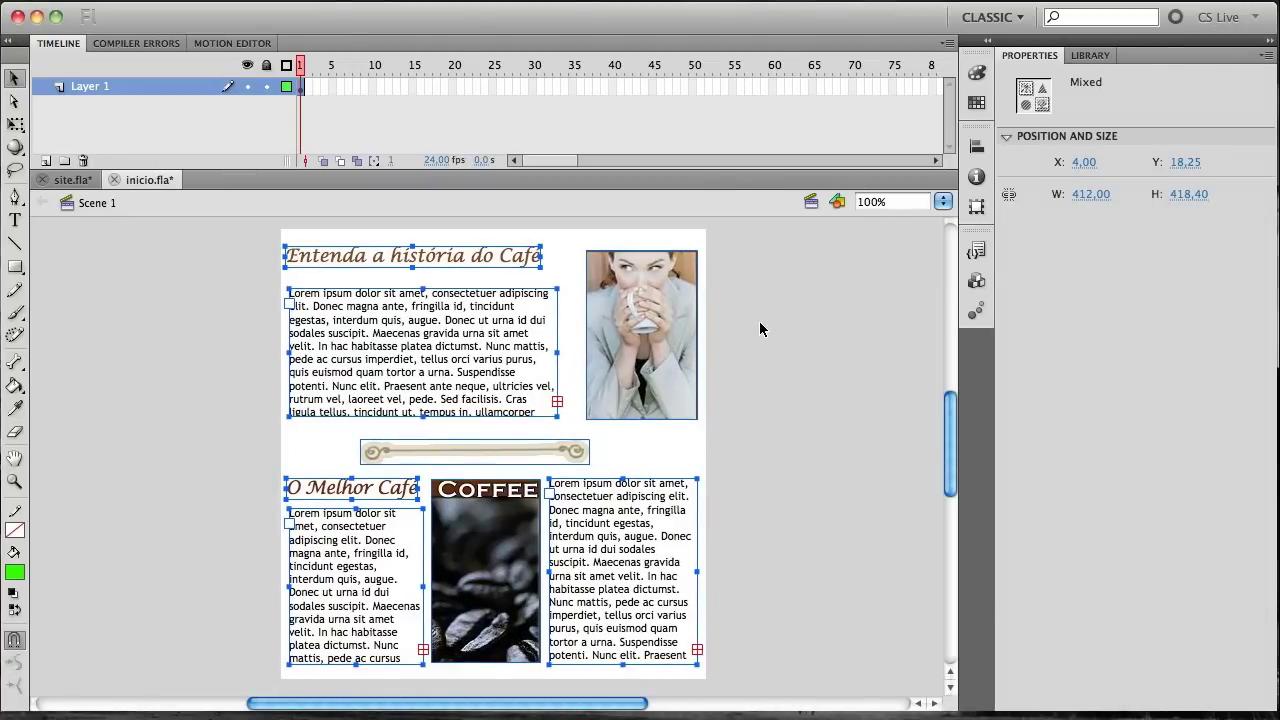
click(789, 290)
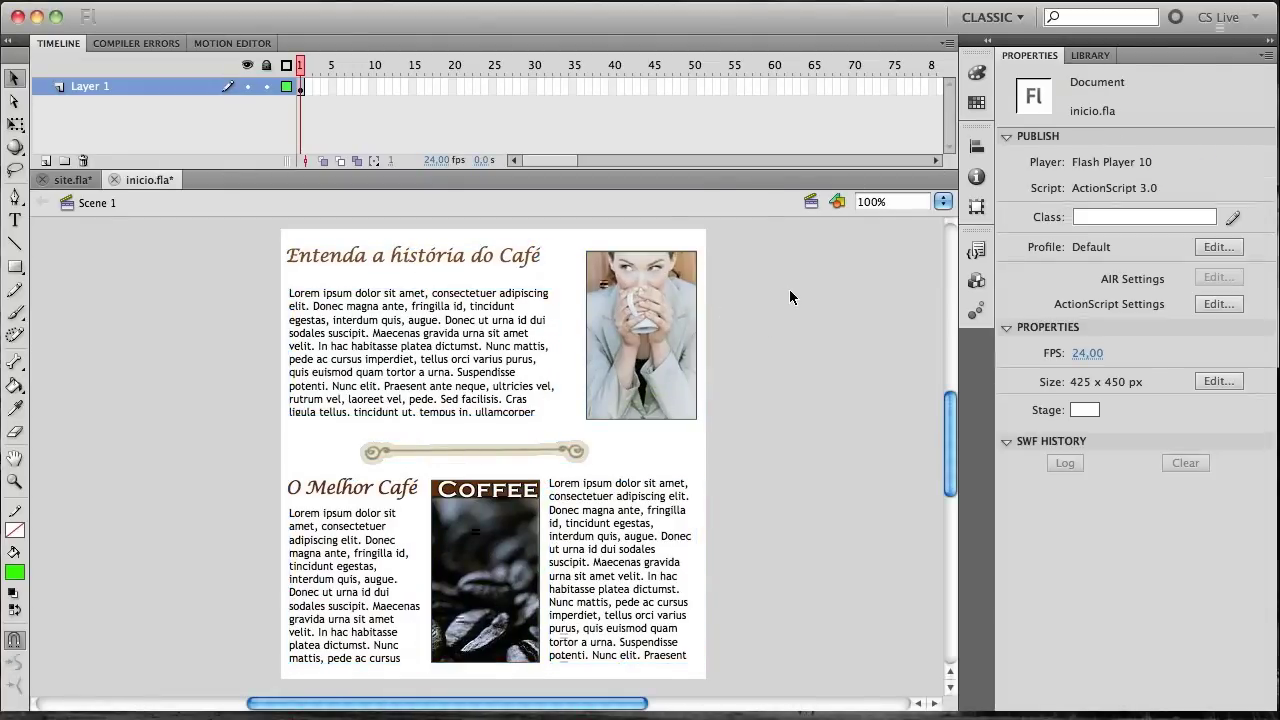
Save and test inicio.fla, close the preview, and check the menu item names in site.fla.
key(ctrl+Return)
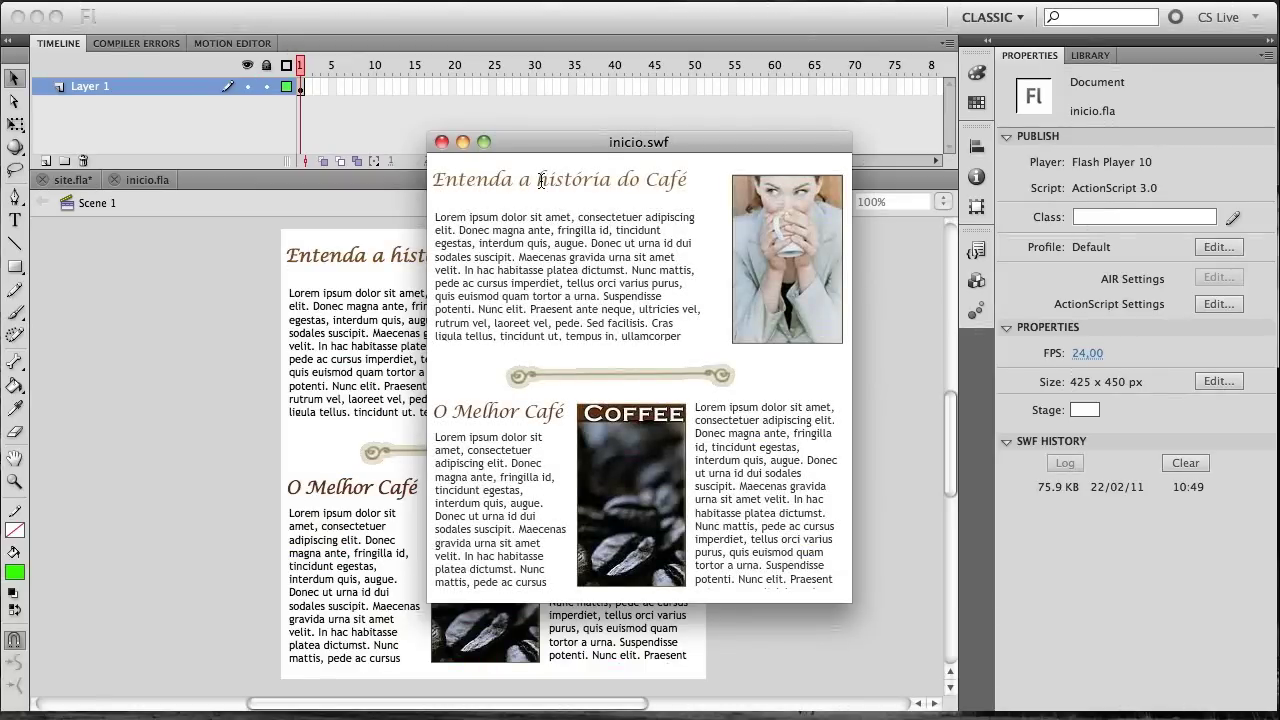
click(442, 141)
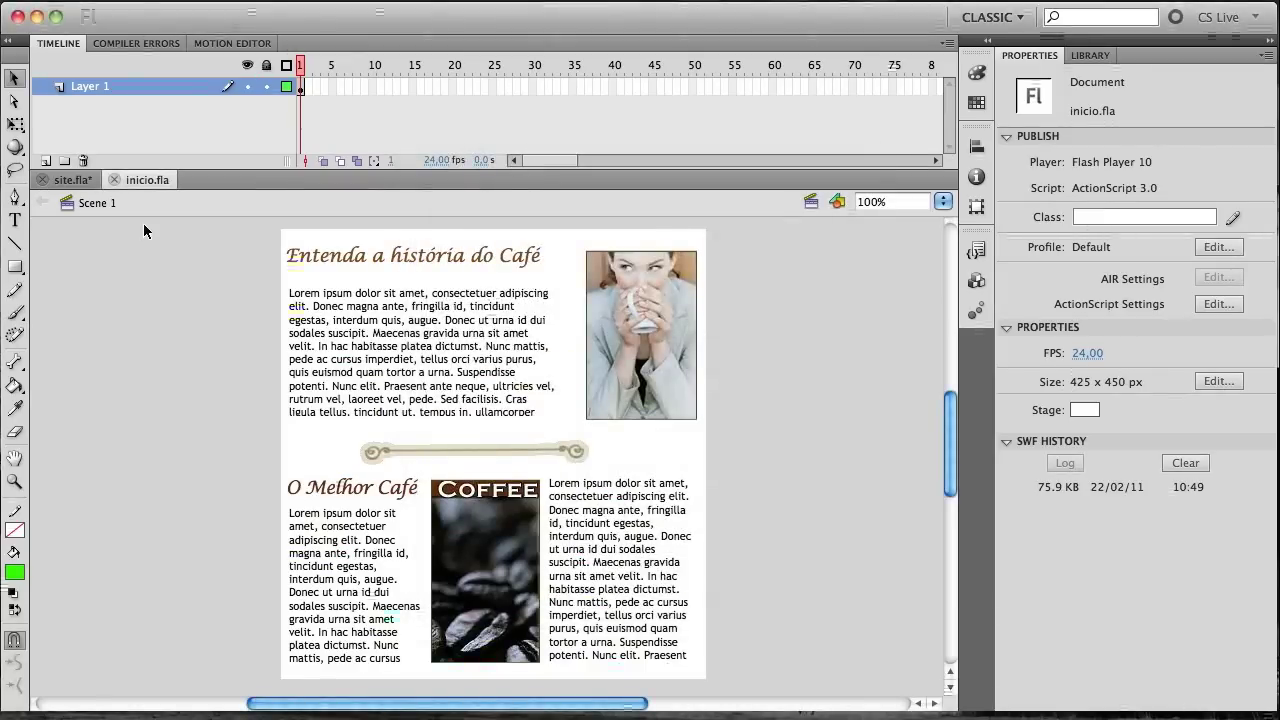
click(95, 183)
scroll(952, 443, up, 5)
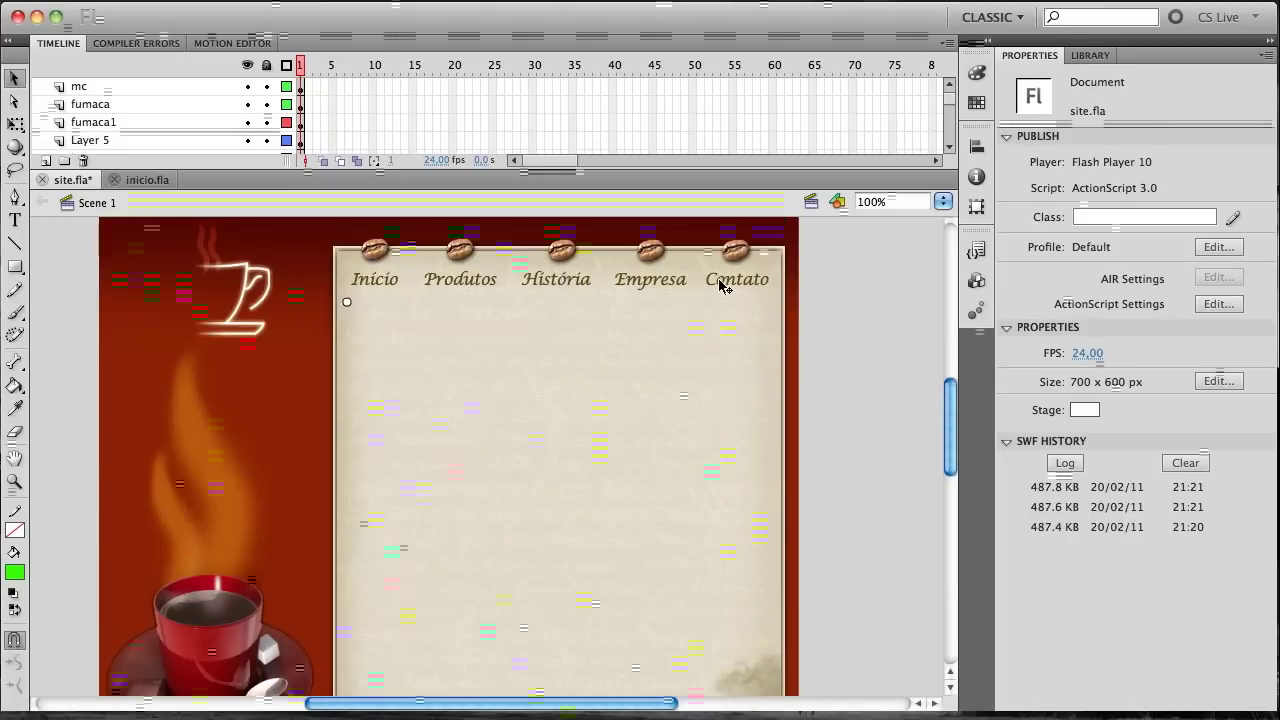
Save a copy of inicio.fla as produtos.fla in the site_blog folder.
click(130, 2)
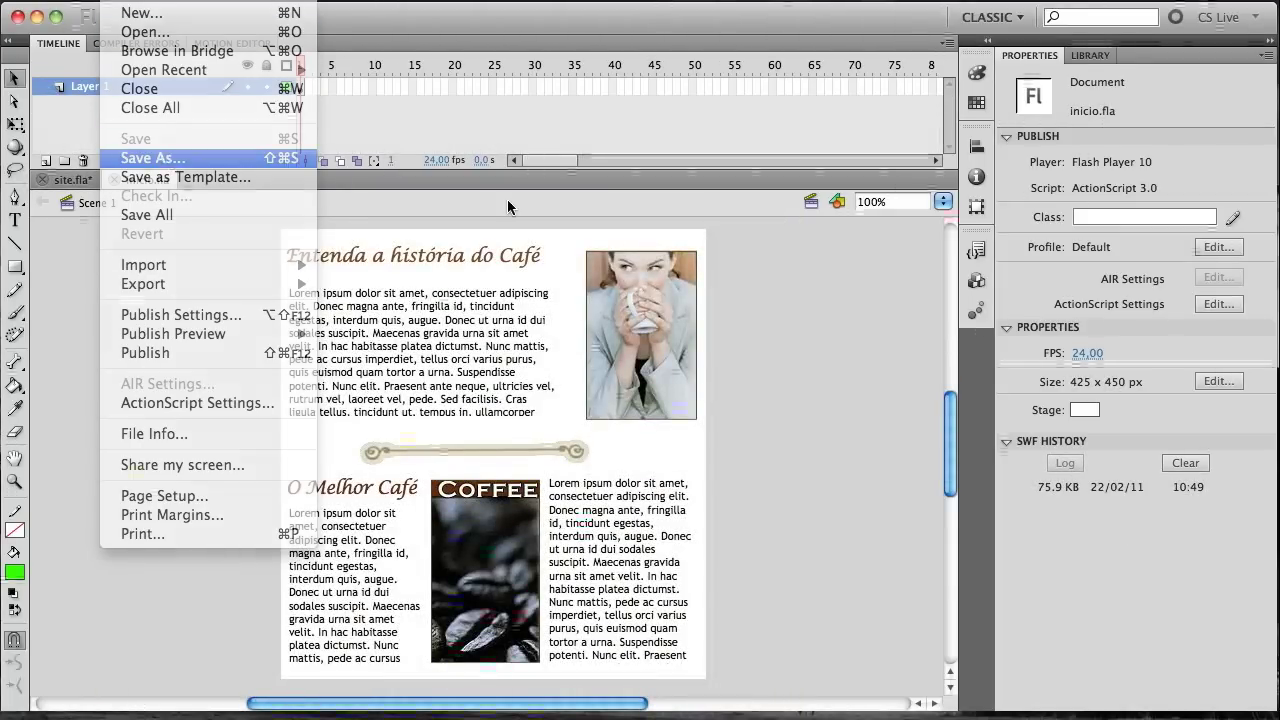
click(200, 157)
text(produt)
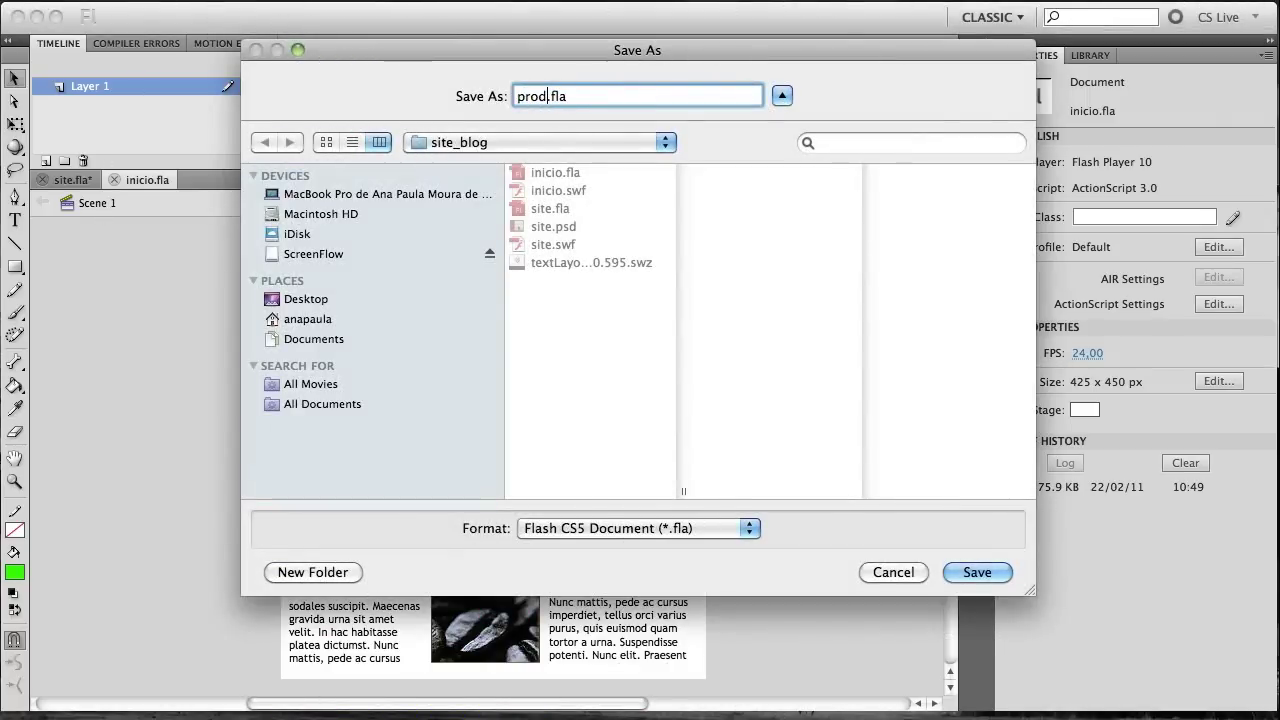
text(os)
key(Return)
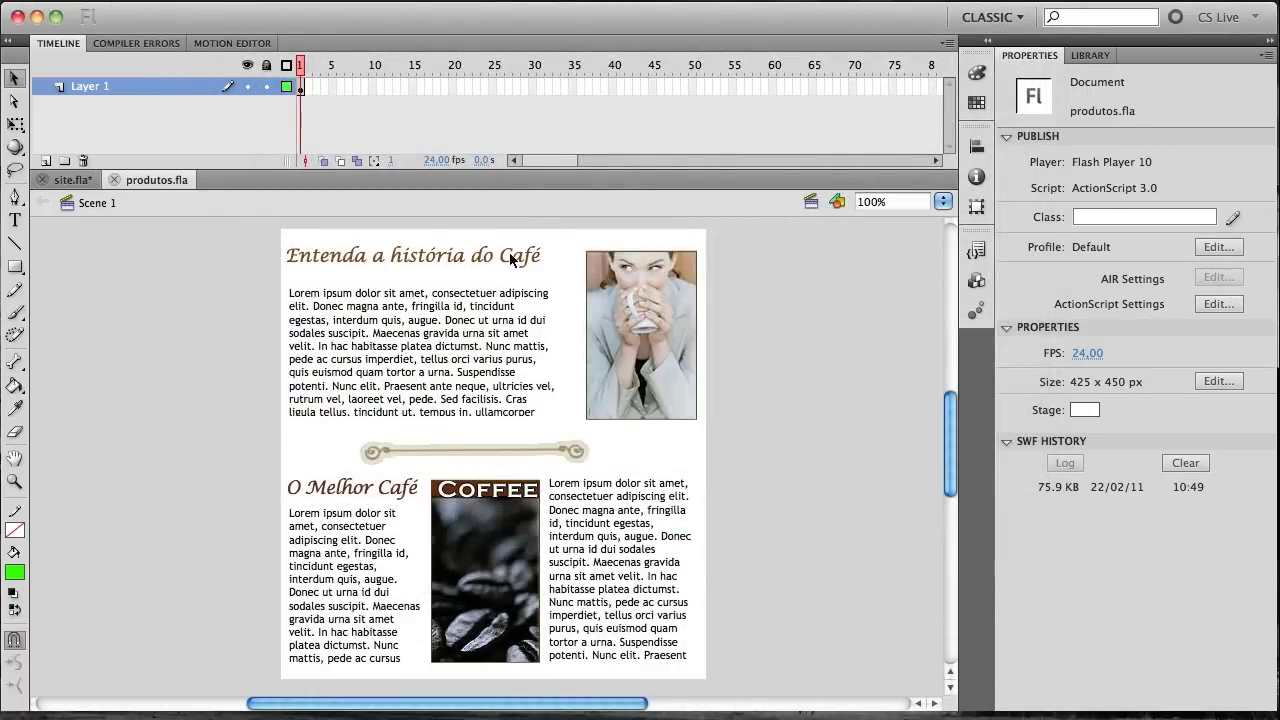
Delete everything on the produtos.fla stage except the heading "Entenda a história do Café".
click(512, 345)
key(Delete)
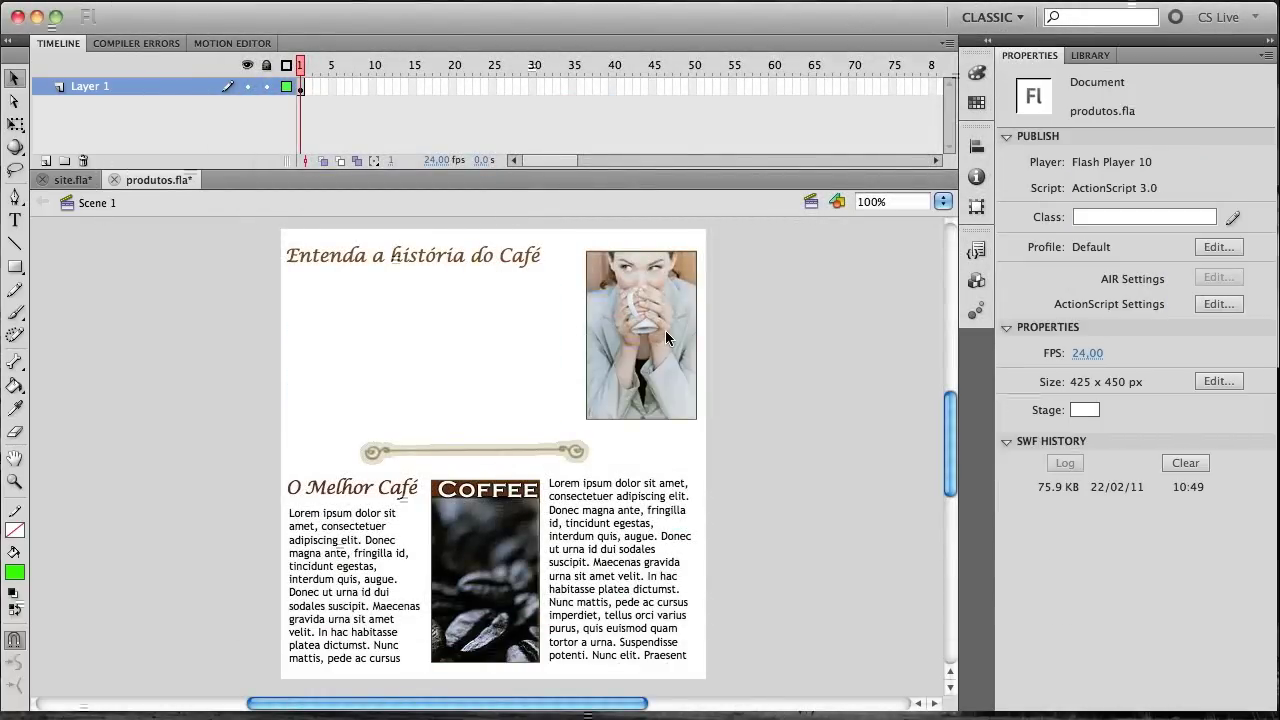
click(665, 330)
key(Delete)
click(574, 450)
key(Delete)
click(537, 563)
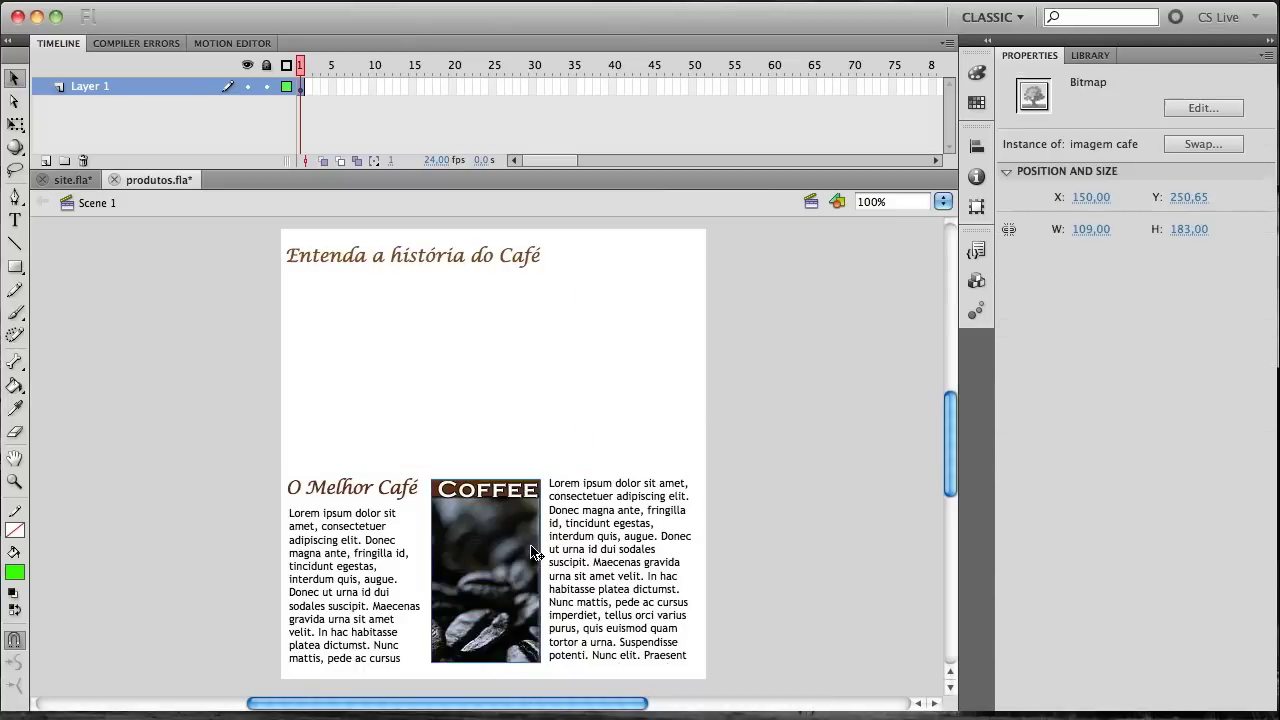
key(Delete)
click(390, 514)
key(Delete)
click(388, 500)
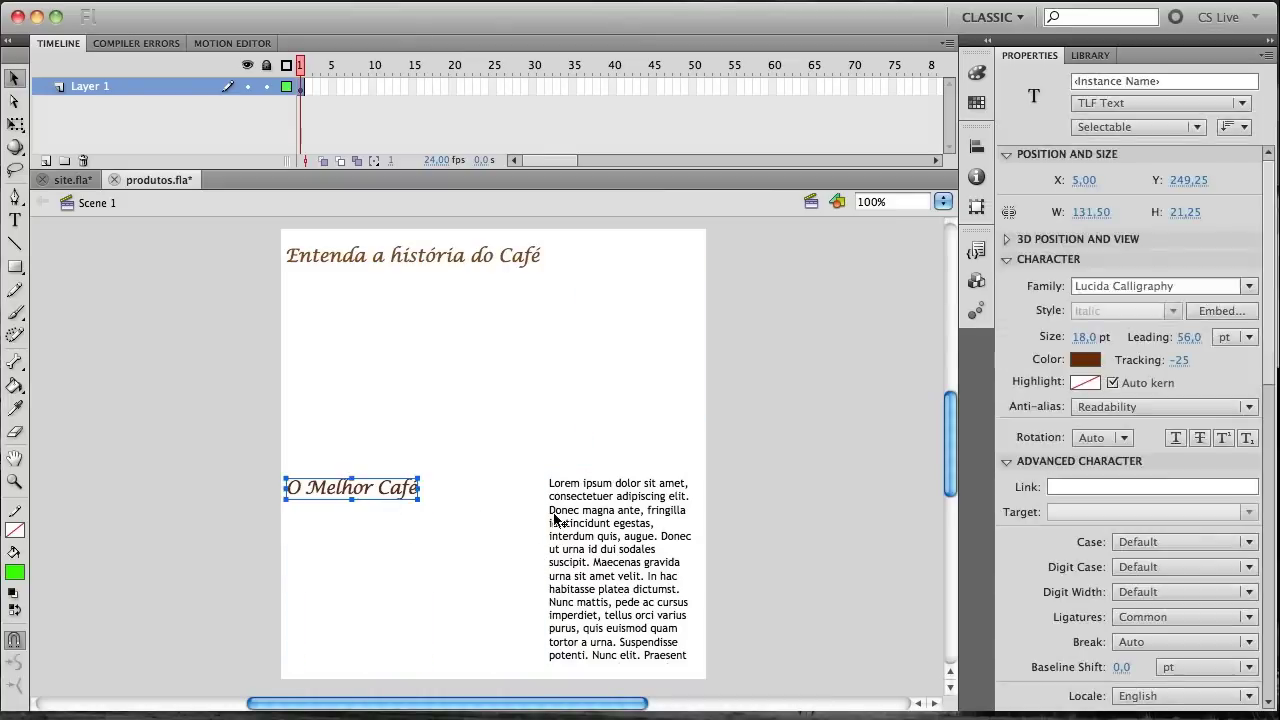
key(Delete)
click(556, 520)
key(Delete)
Replace the text of the remaining heading with "Produtos".
double_click(457, 258)
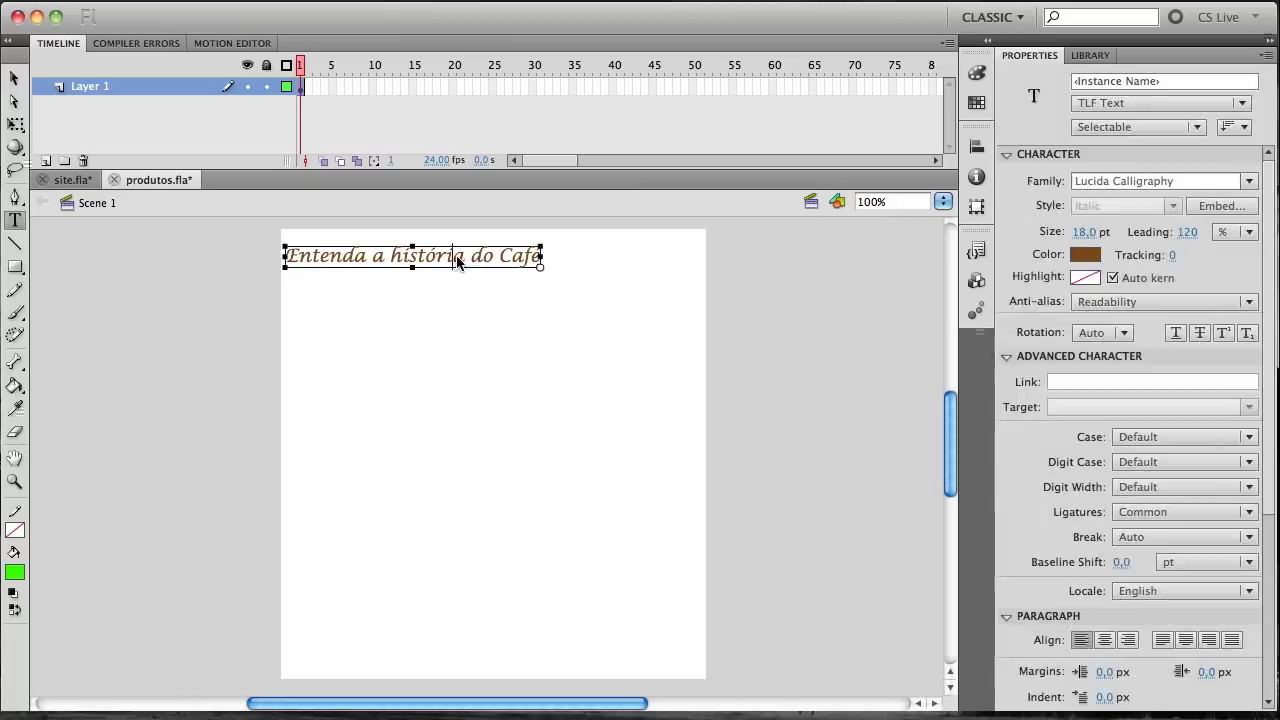
drag(288, 256, 564, 254)
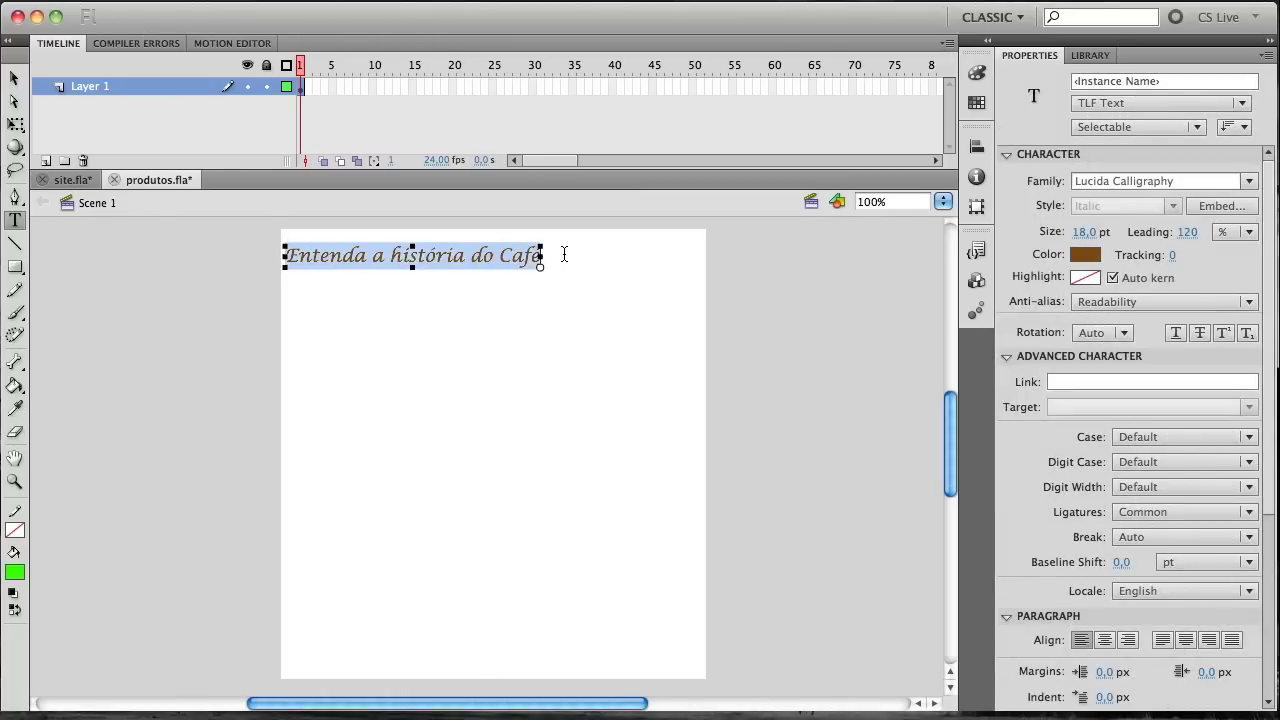
text(Produtos)
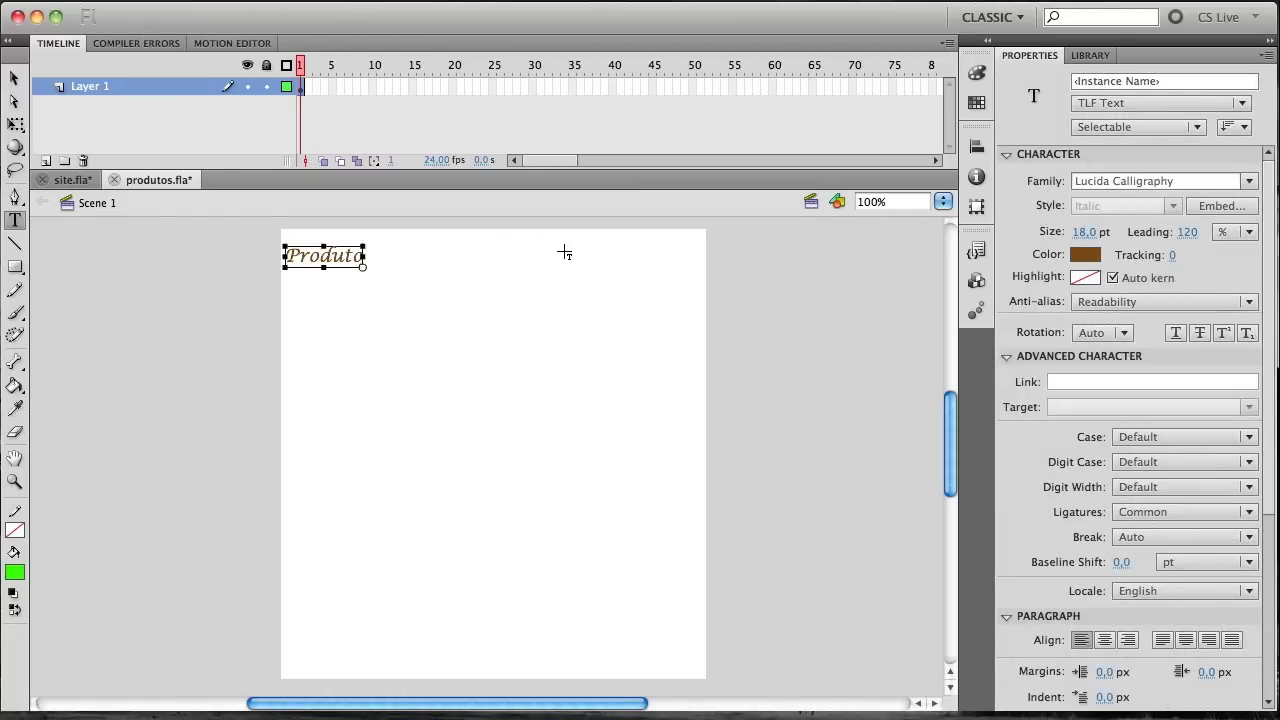
click(13, 80)
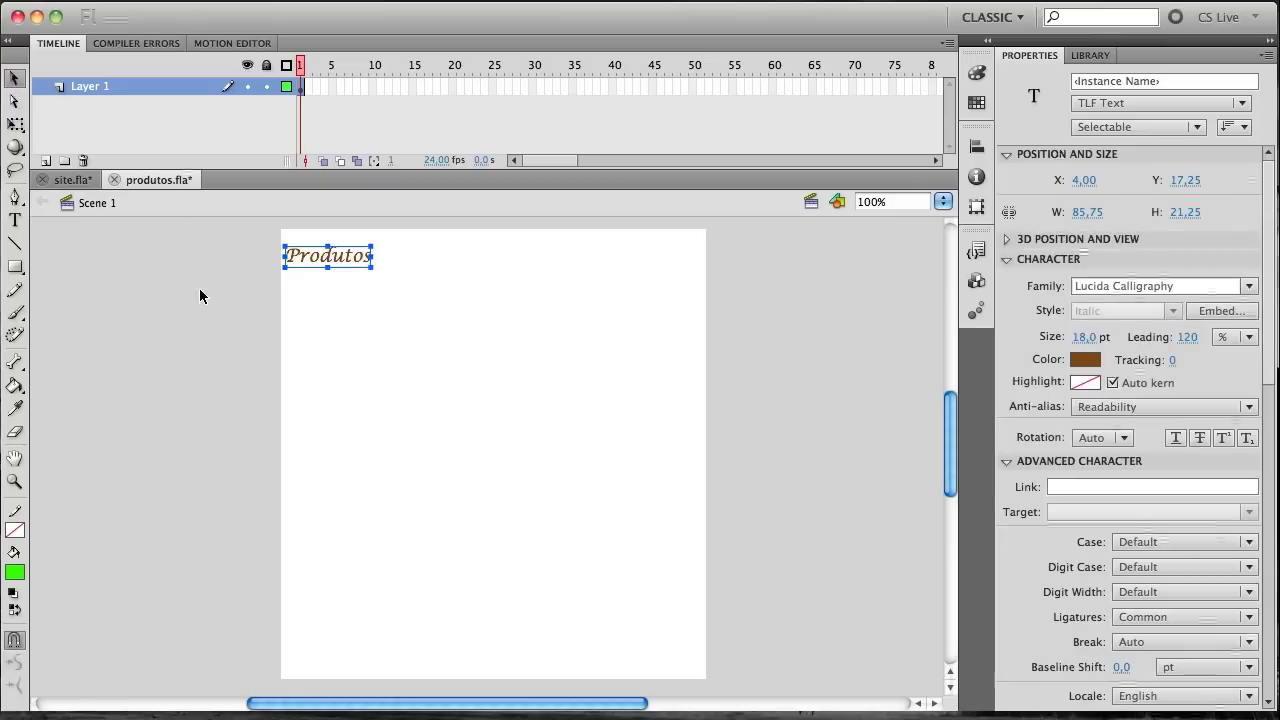
Save and test produtos.fla, close the preview, and glance at site.fla before returning to produtos.fla.
key(ctrl+s)
key(ctrl+Return)
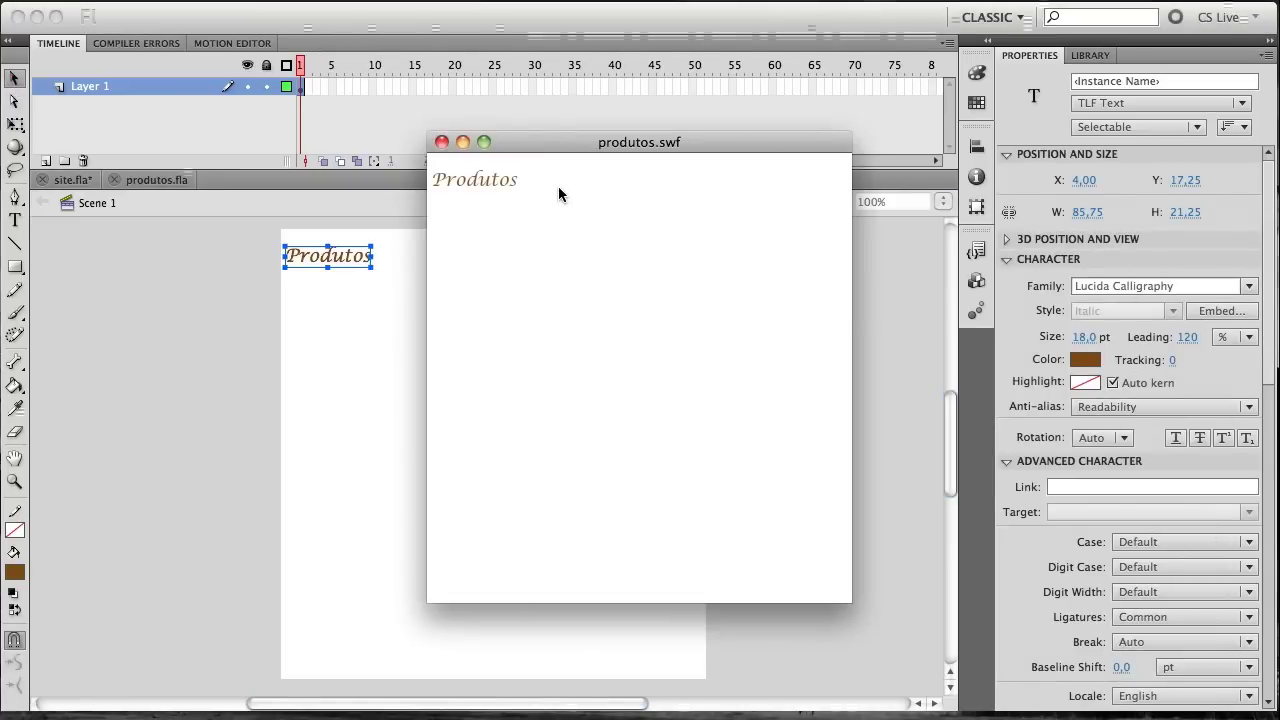
click(441, 143)
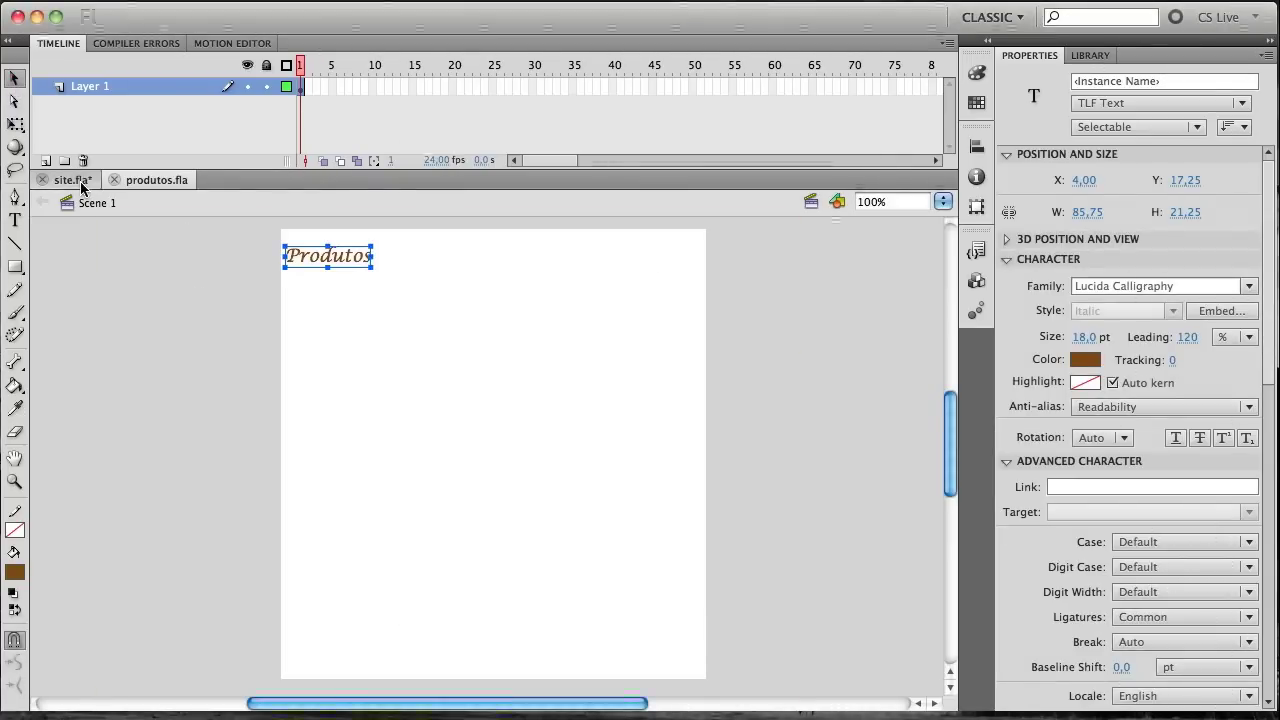
click(72, 180)
click(169, 177)
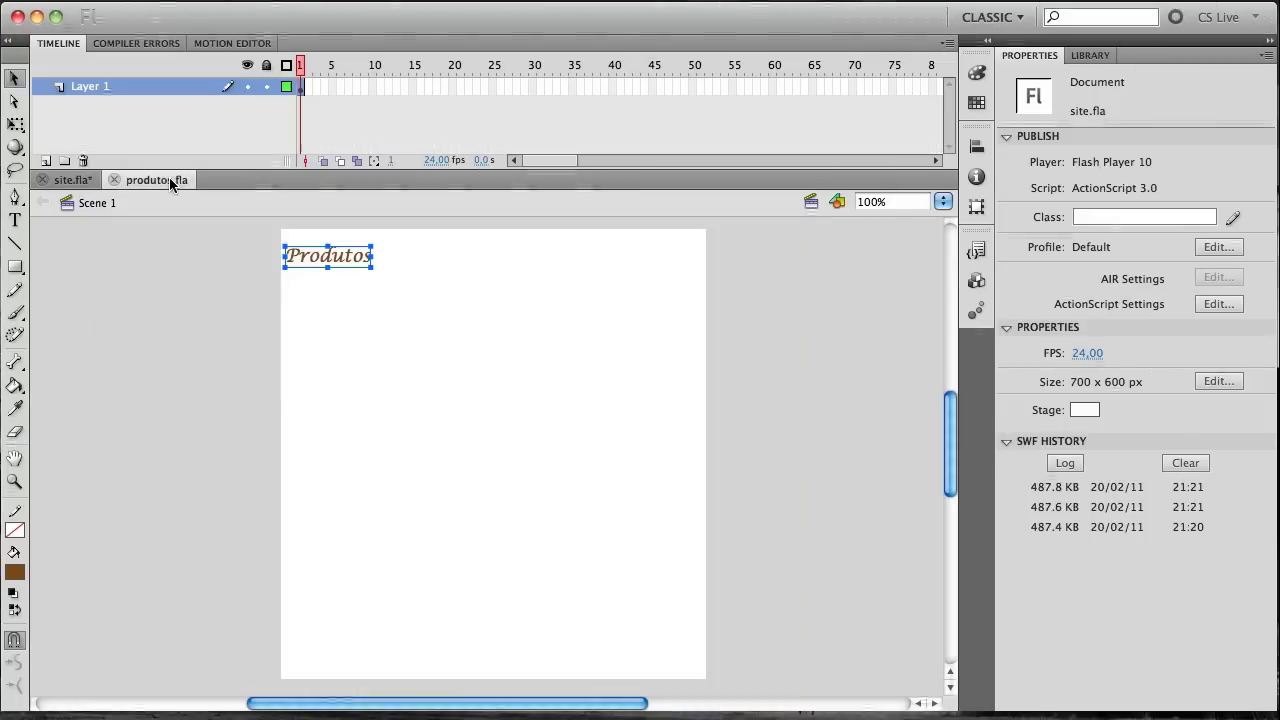
Save a copy of produtos.fla as historia.fla in the site_blog folder.
click(135, 5)
click(153, 158)
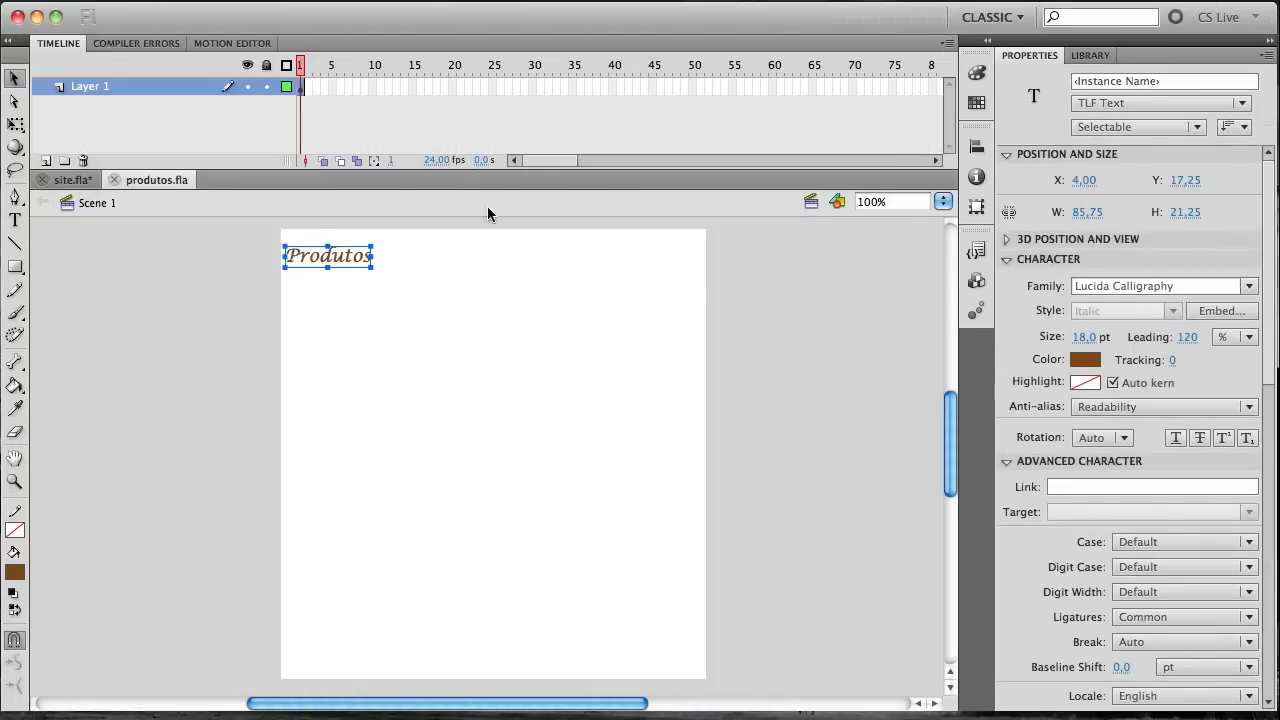
text(historia)
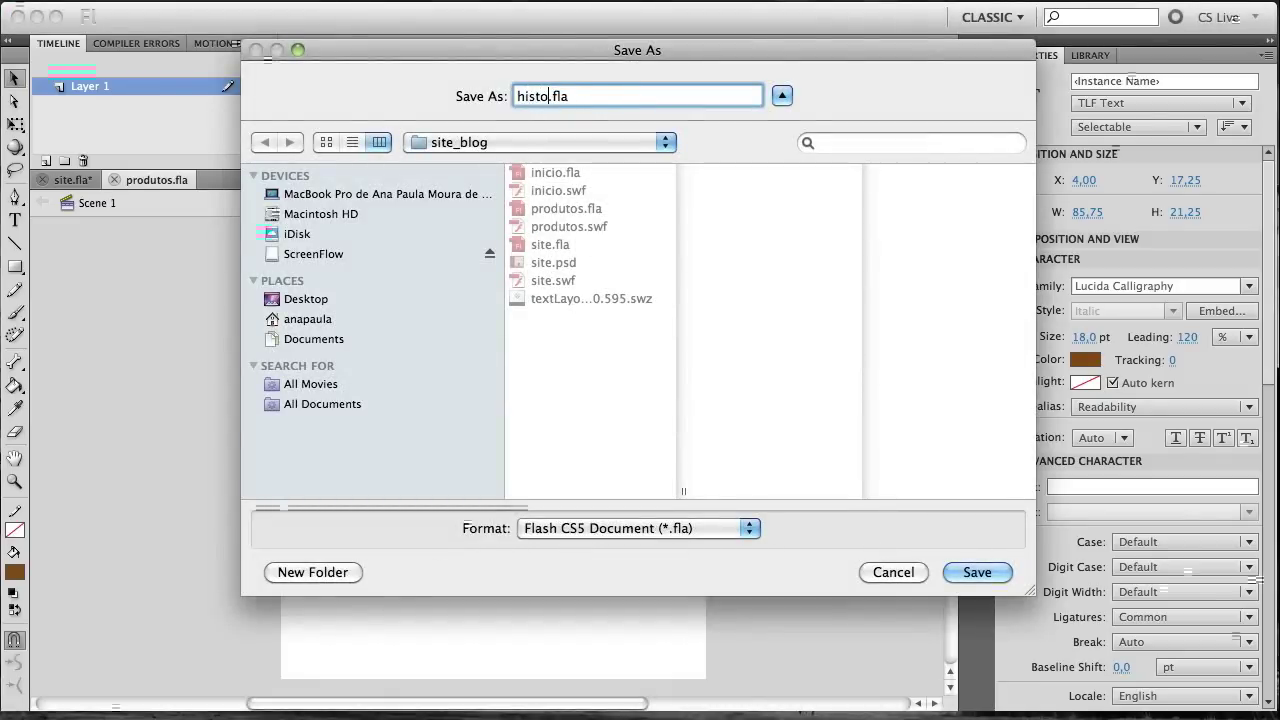
key(Return)
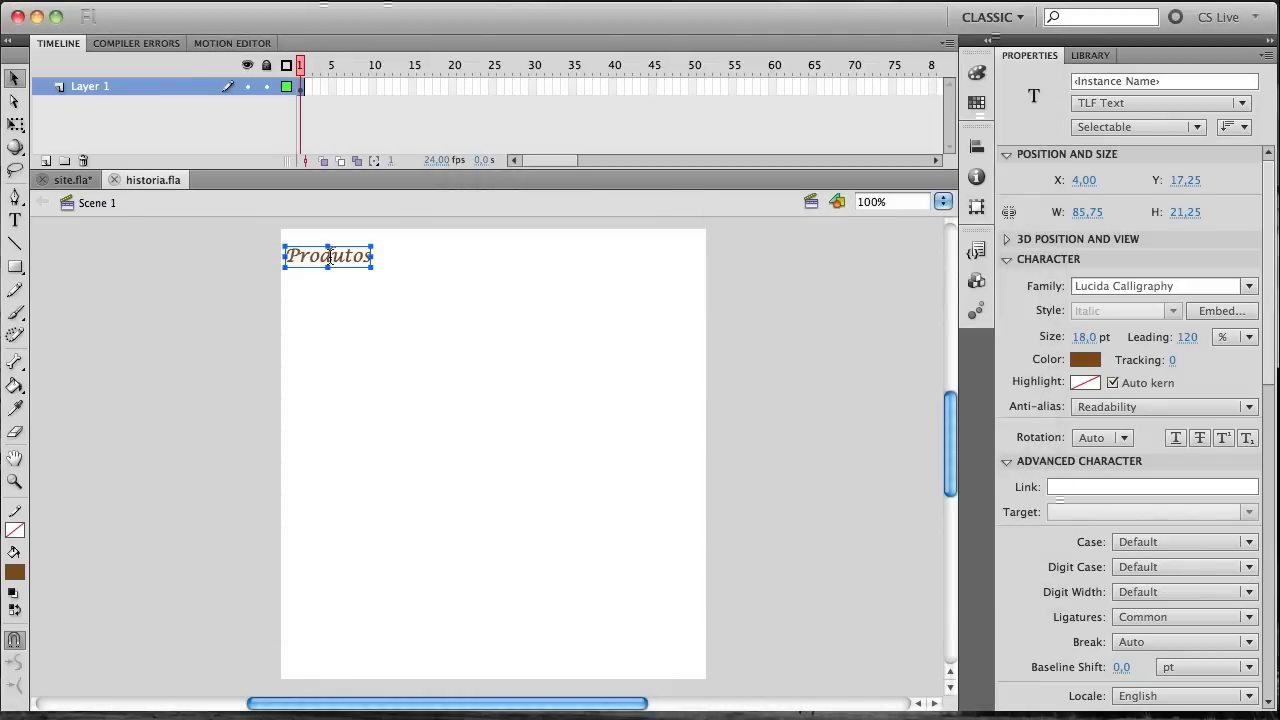
Replace the heading text "Produtos" in historia.fla with "História".
double_click(333, 258)
drag(285, 255, 406, 254)
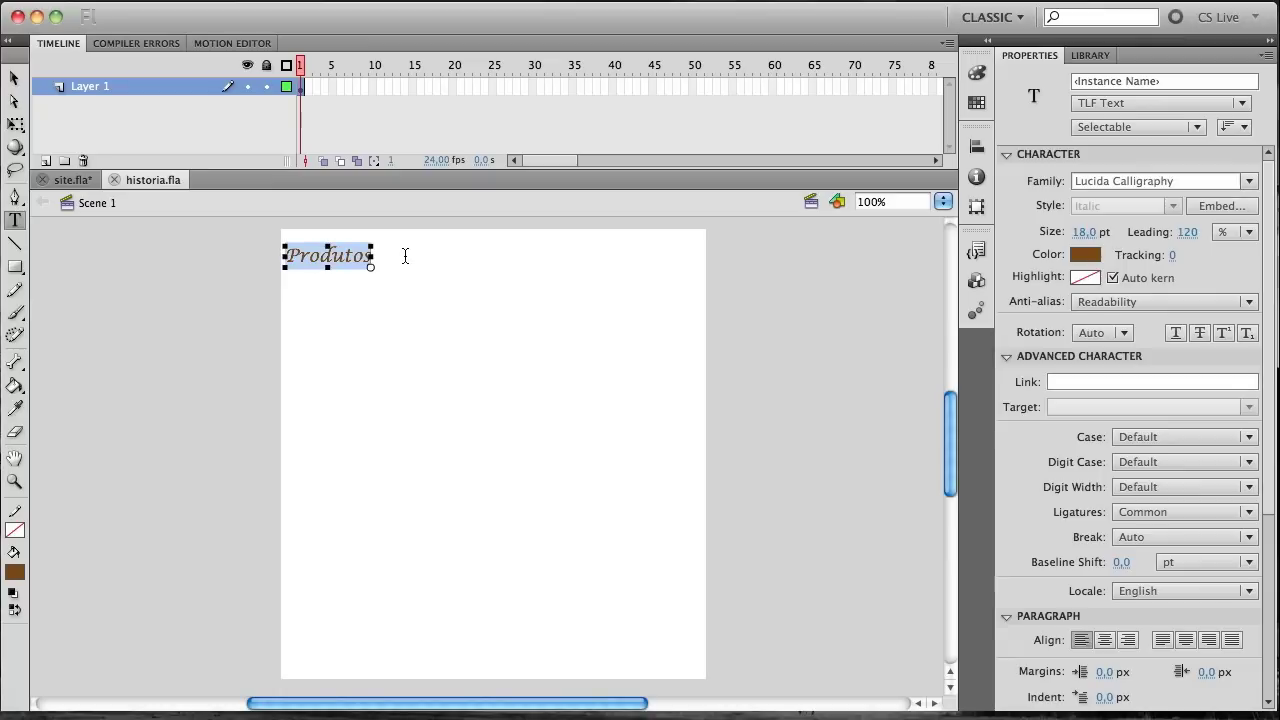
text(História)
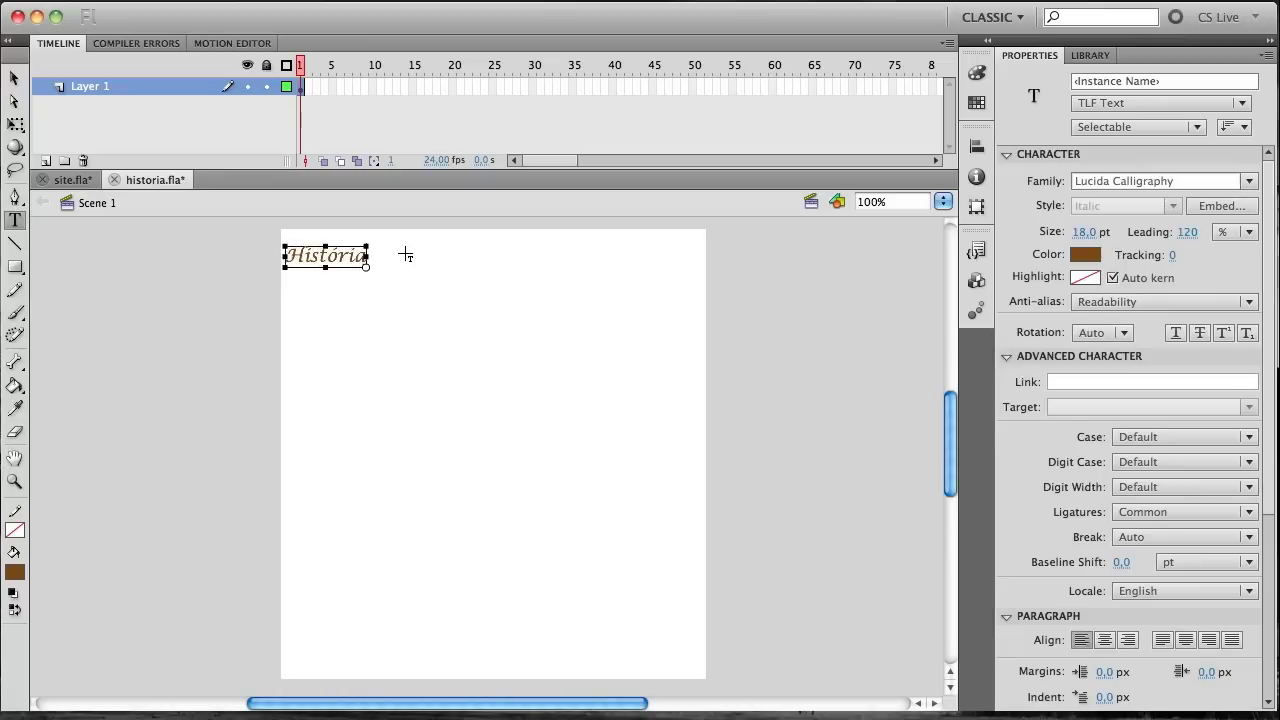
click(14, 78)
Save historia.fla, test the movie and close its preview.
key(super+s)
key(super+Return)
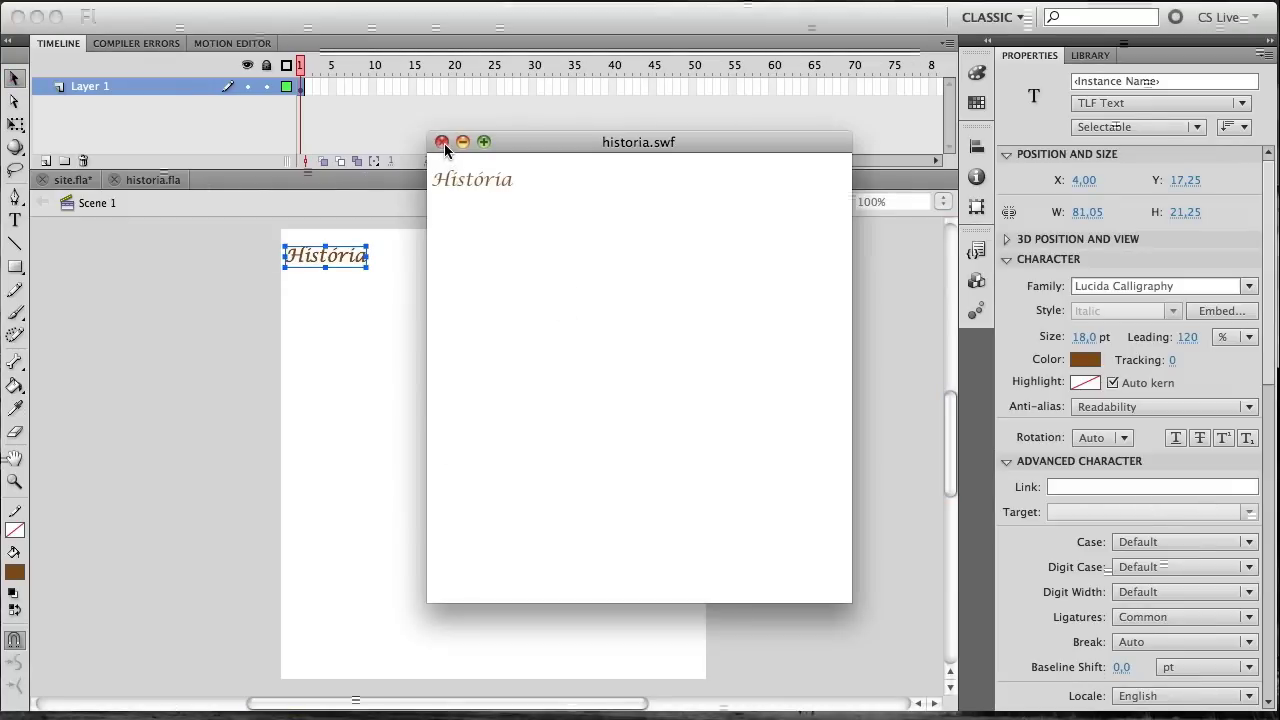
key(super+w)
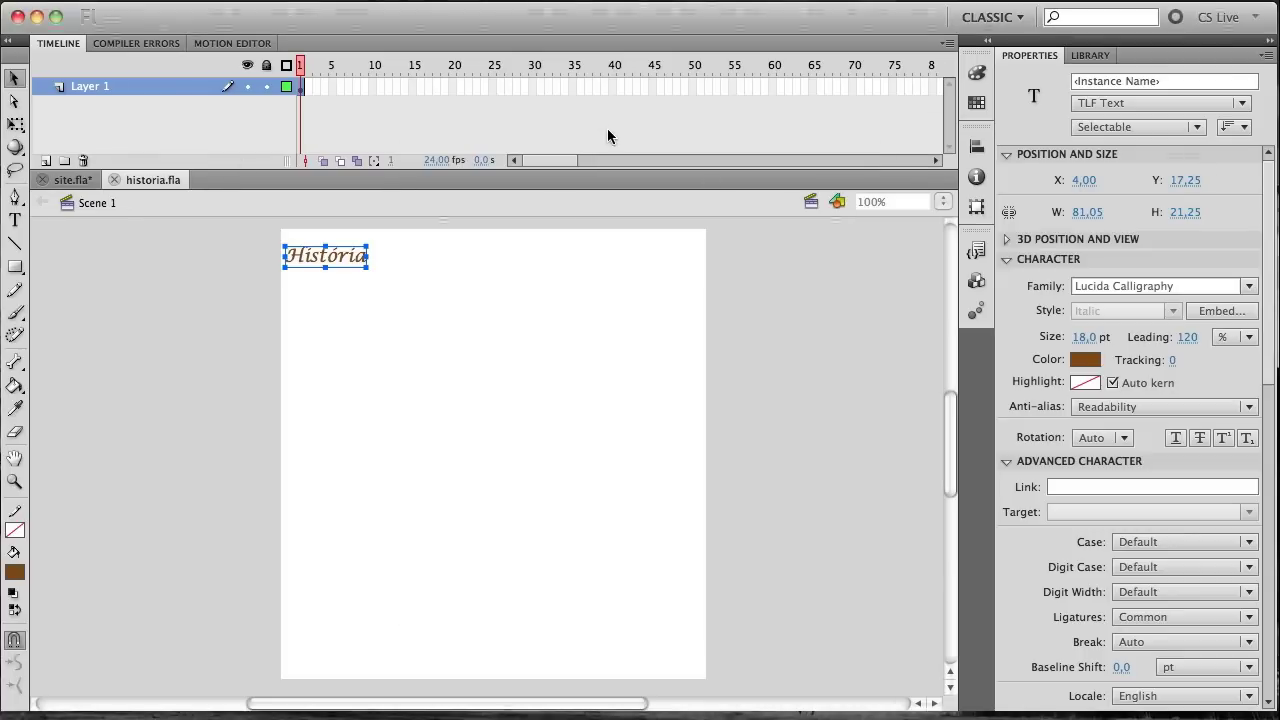
Check the menu names in site.fla and save a copy of historia.fla as empresa.fla in the site_blog folder.
click(62, 180)
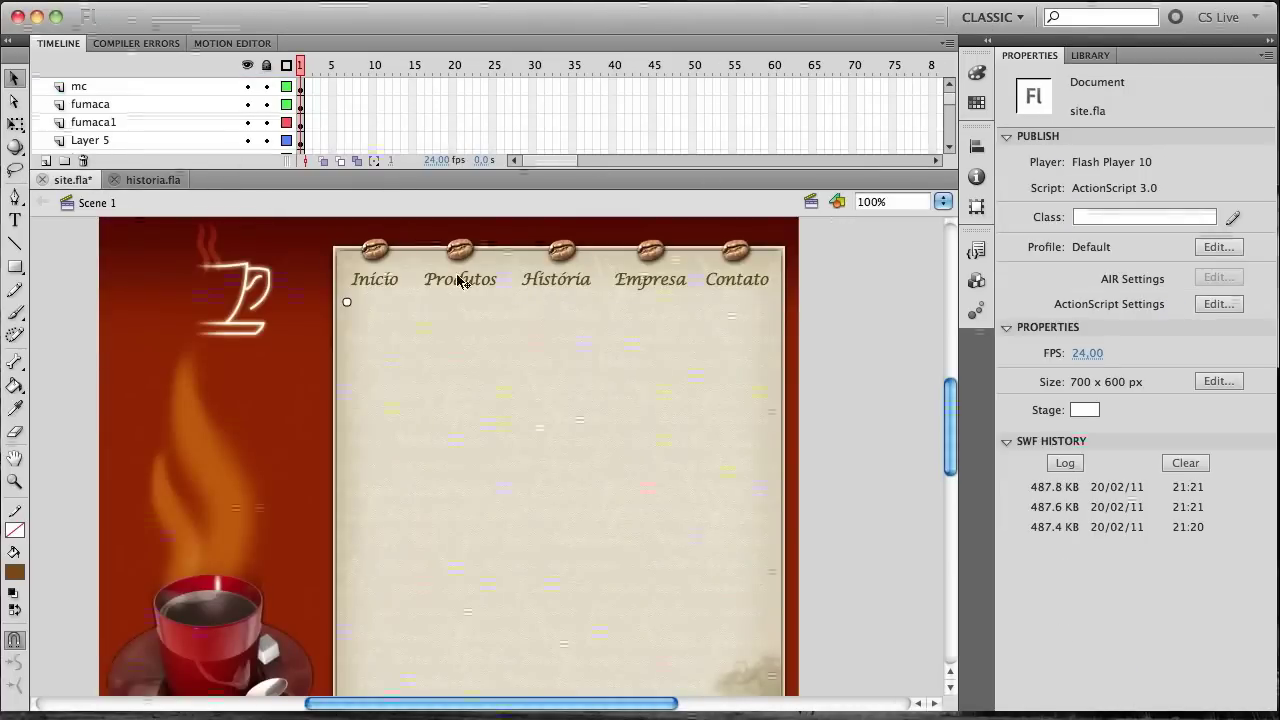
click(150, 180)
click(135, 3)
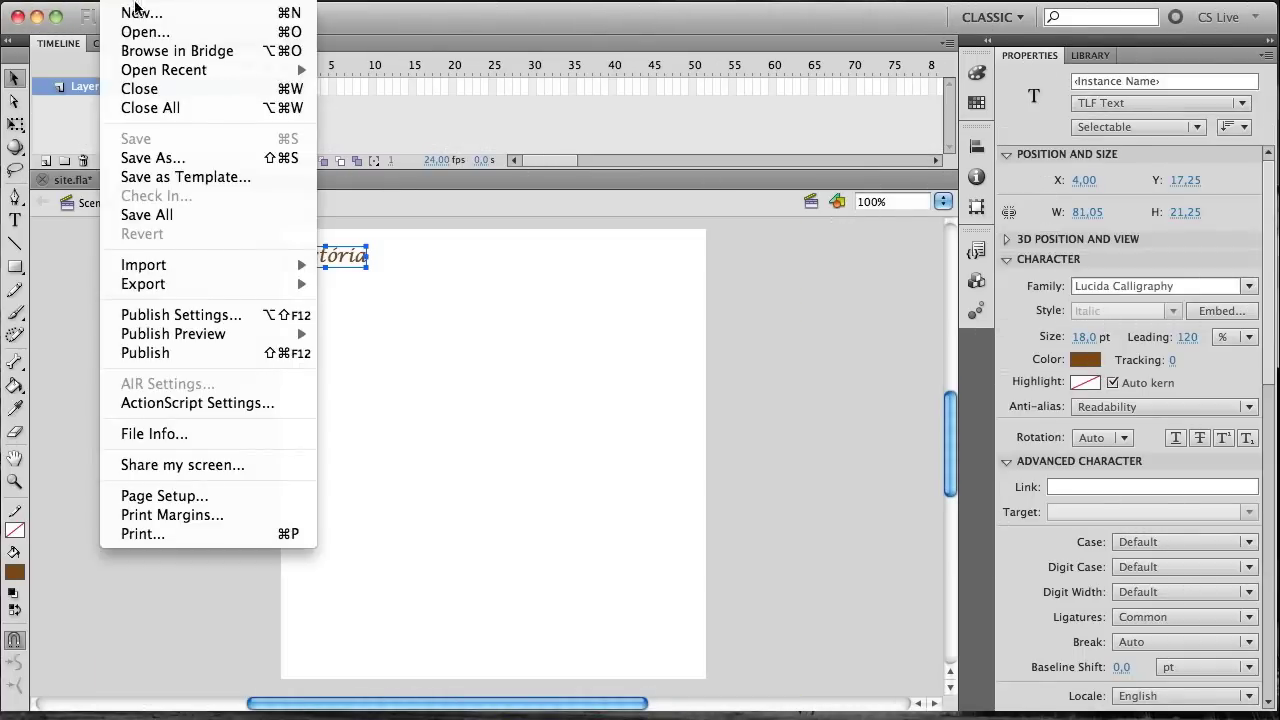
click(152, 157)
text(empresa.fla)
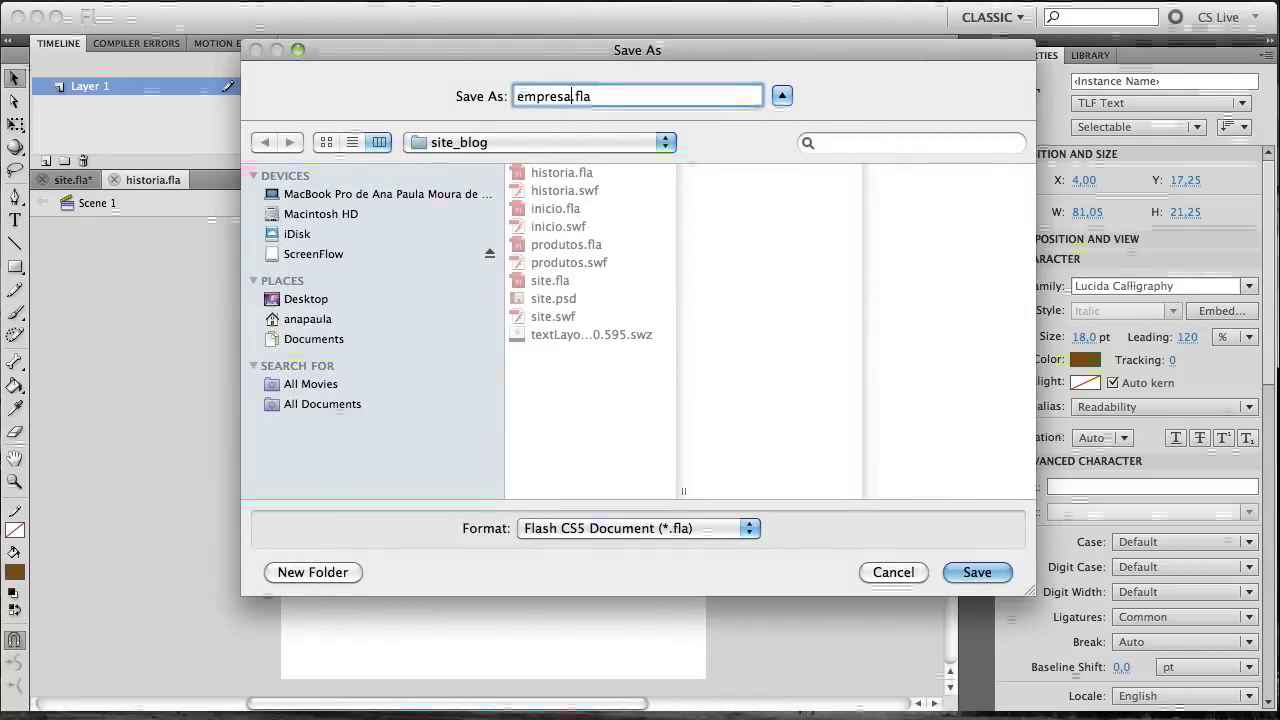
key(Return)
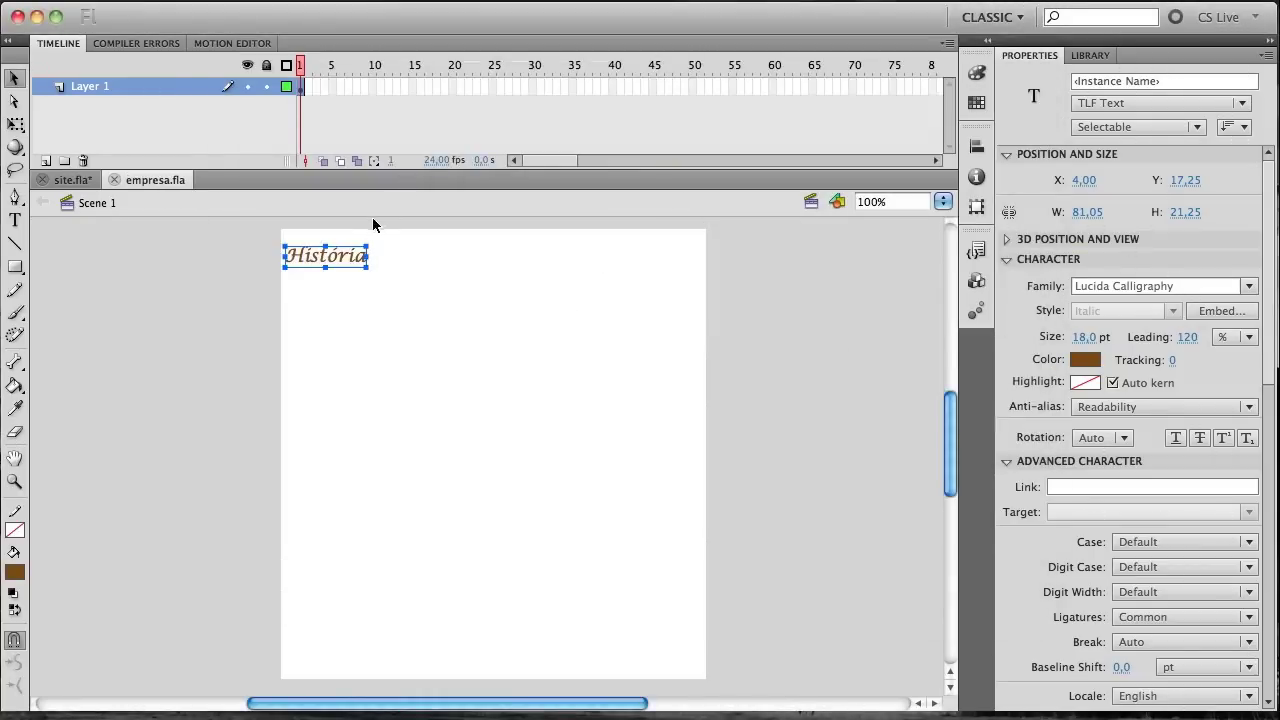
Replace the heading text "História" in empresa.fla with "Empresa".
double_click(339, 262)
double_click(356, 258)
key(BackSpace)
text(Empresa)
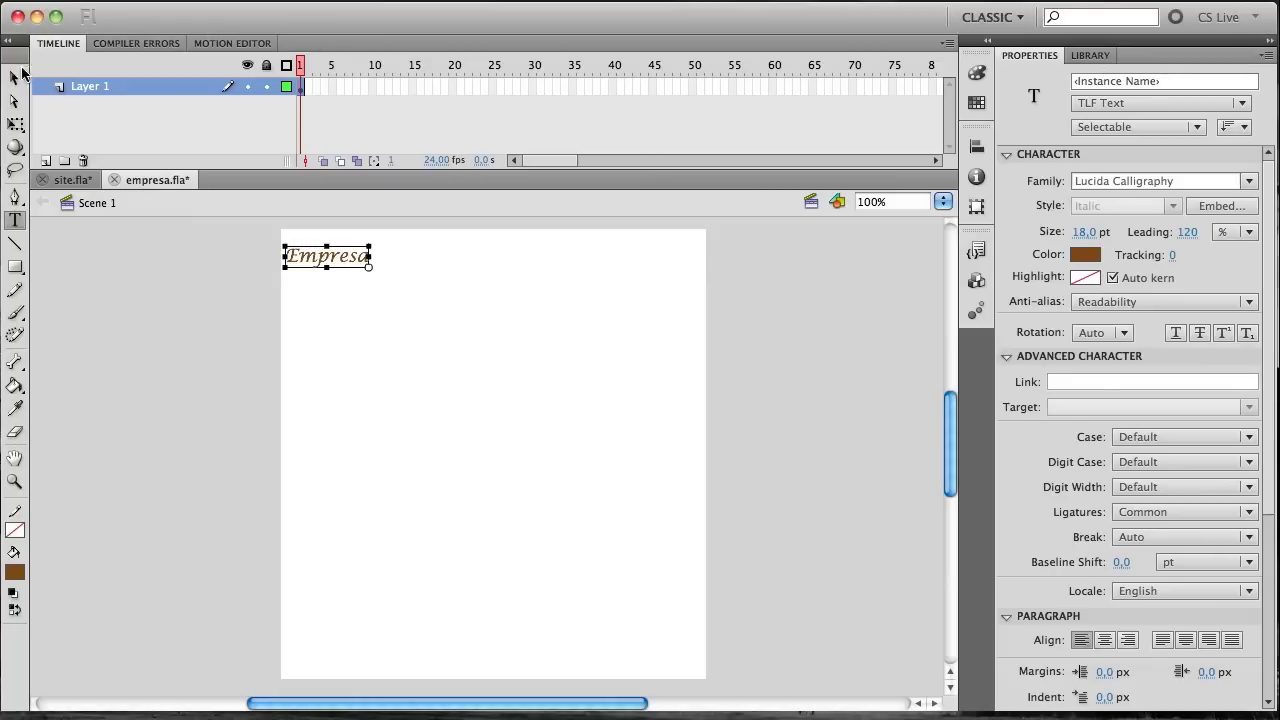
click(17, 76)
Save empresa.fla, test the movie and close its preview.
key(super+s)
key(super+Return)
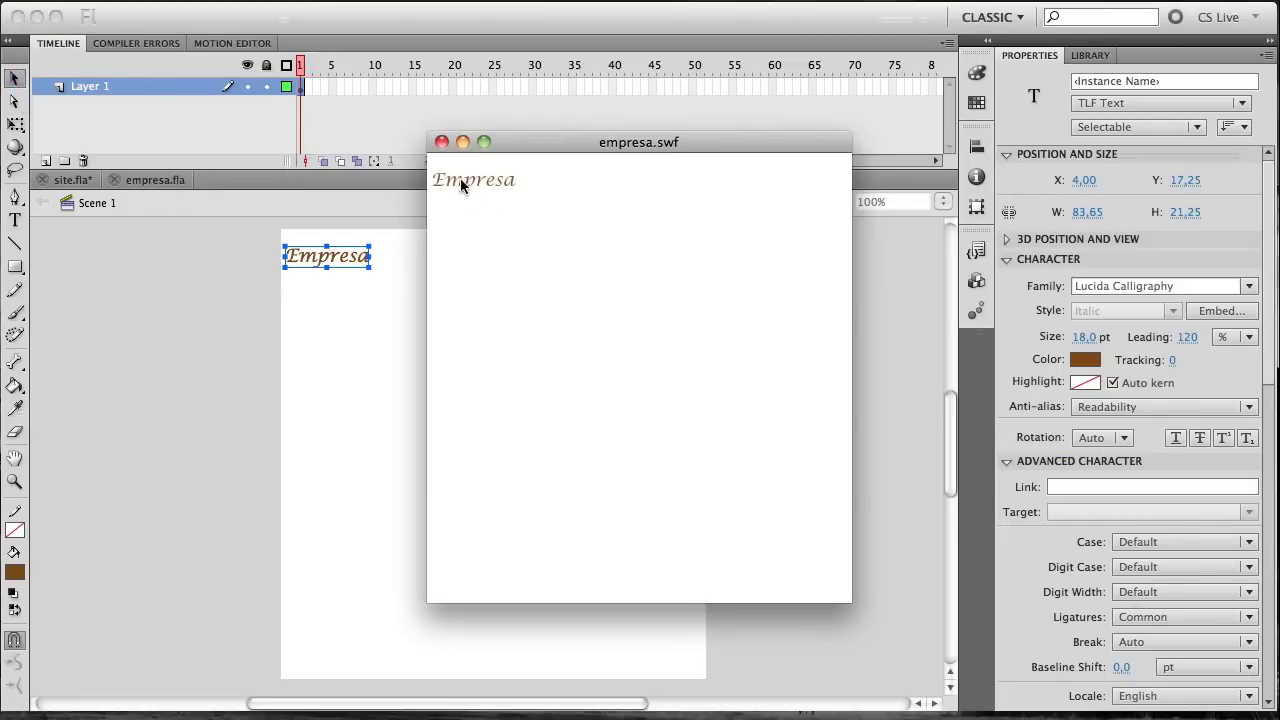
click(442, 142)
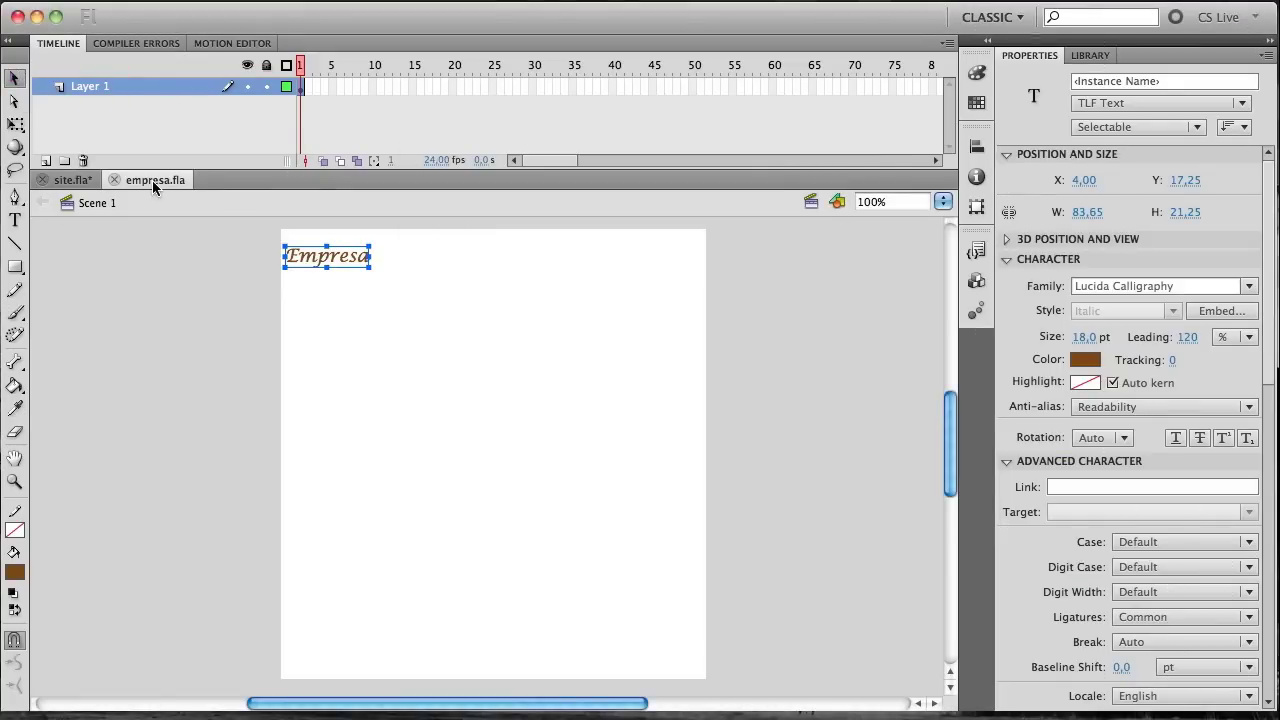
Check the menu names in site.fla and save a copy of empresa.fla as Contato.fla in the site_blog folder.
click(72, 180)
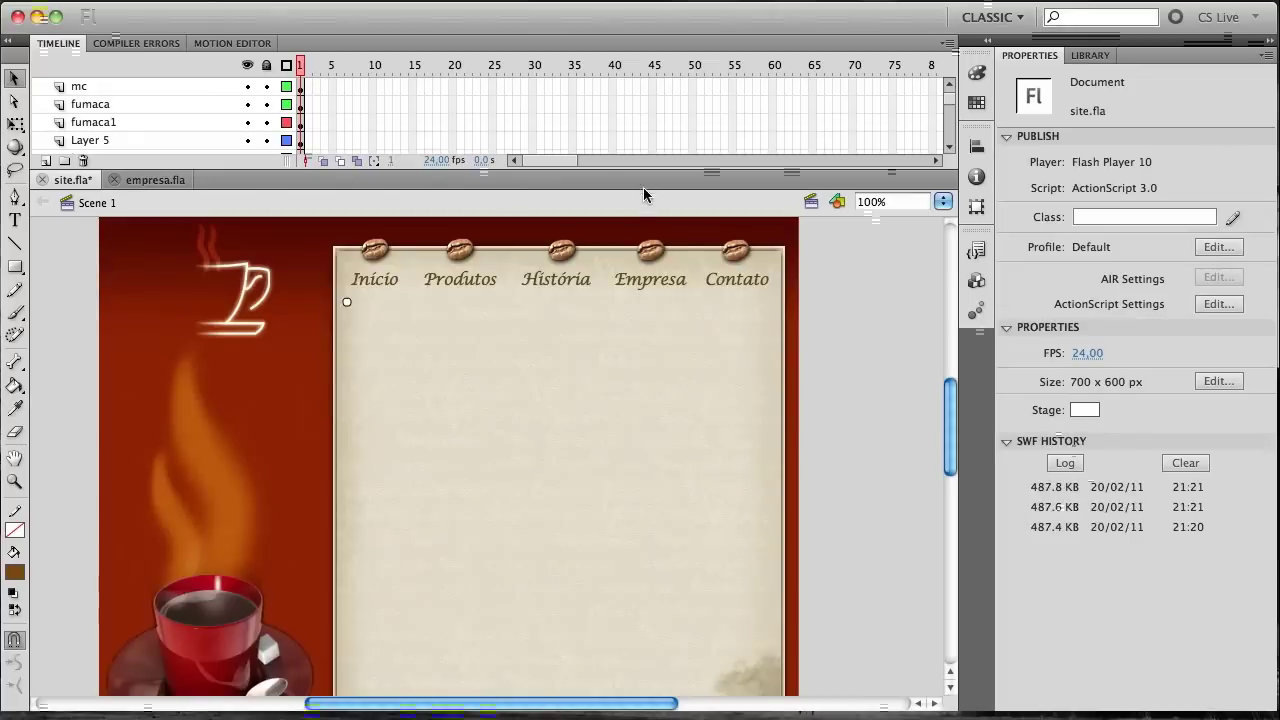
click(156, 178)
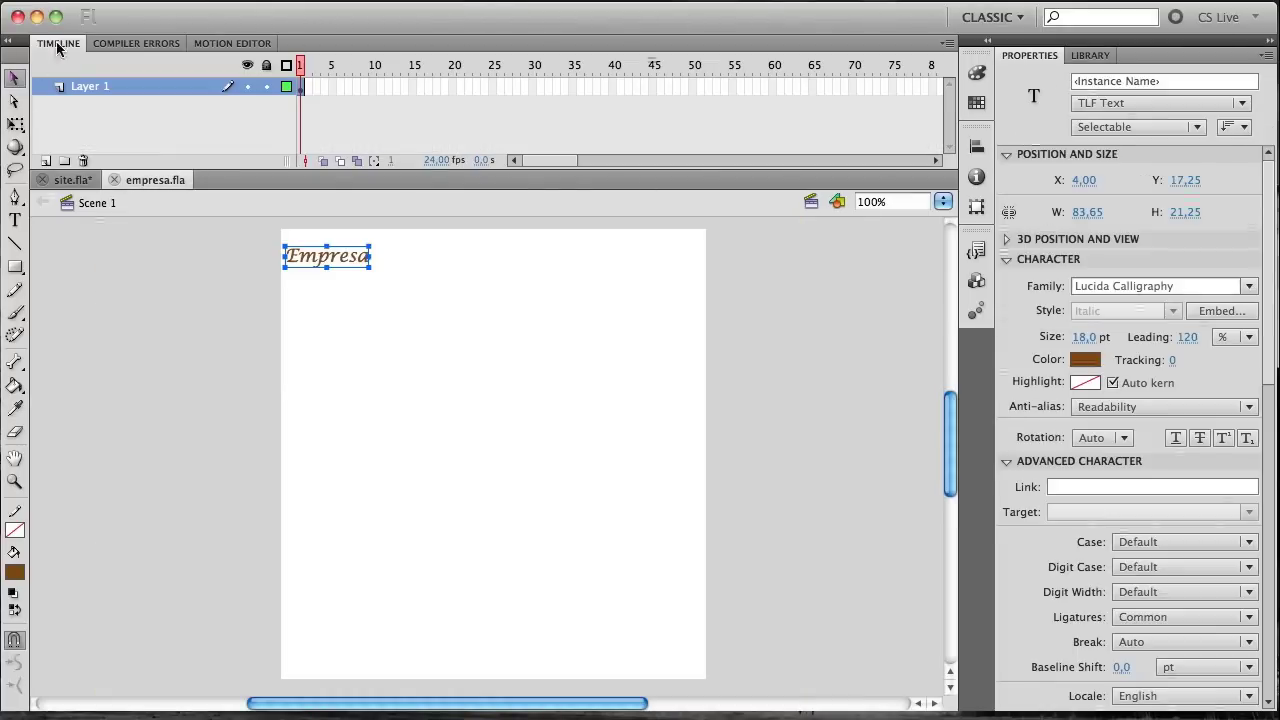
click(115, 2)
click(150, 156)
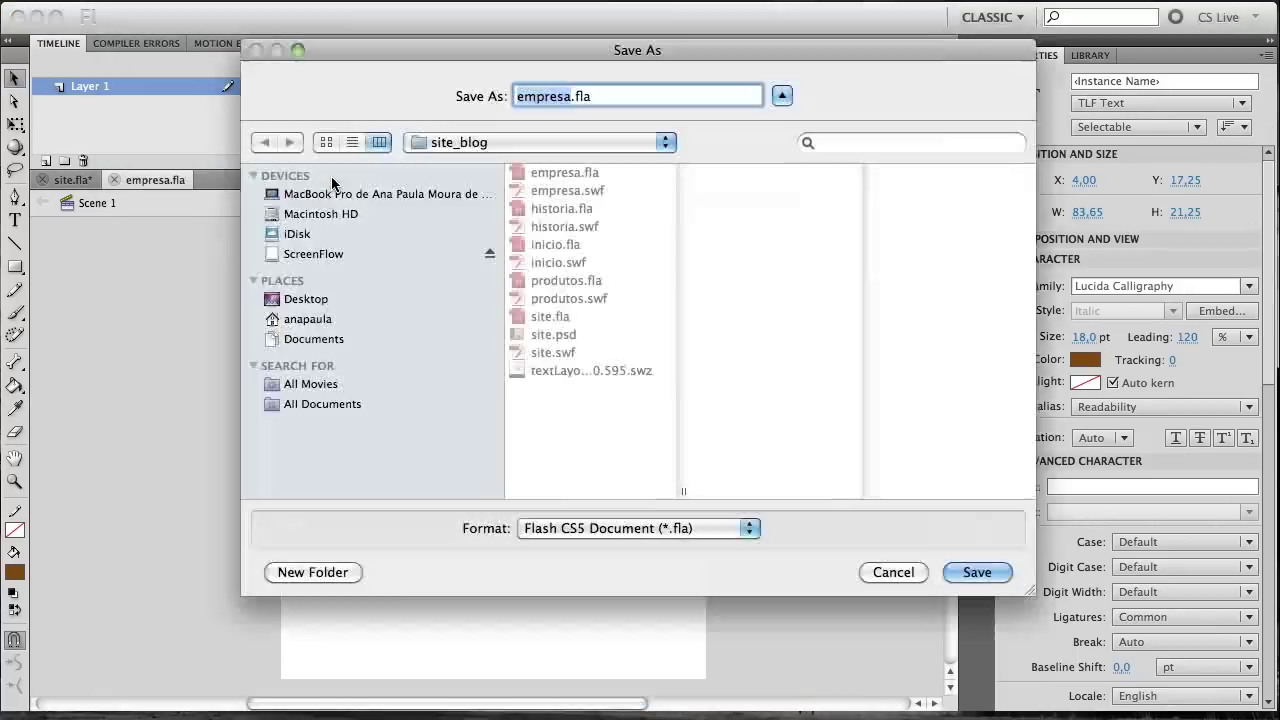
text(Contat)
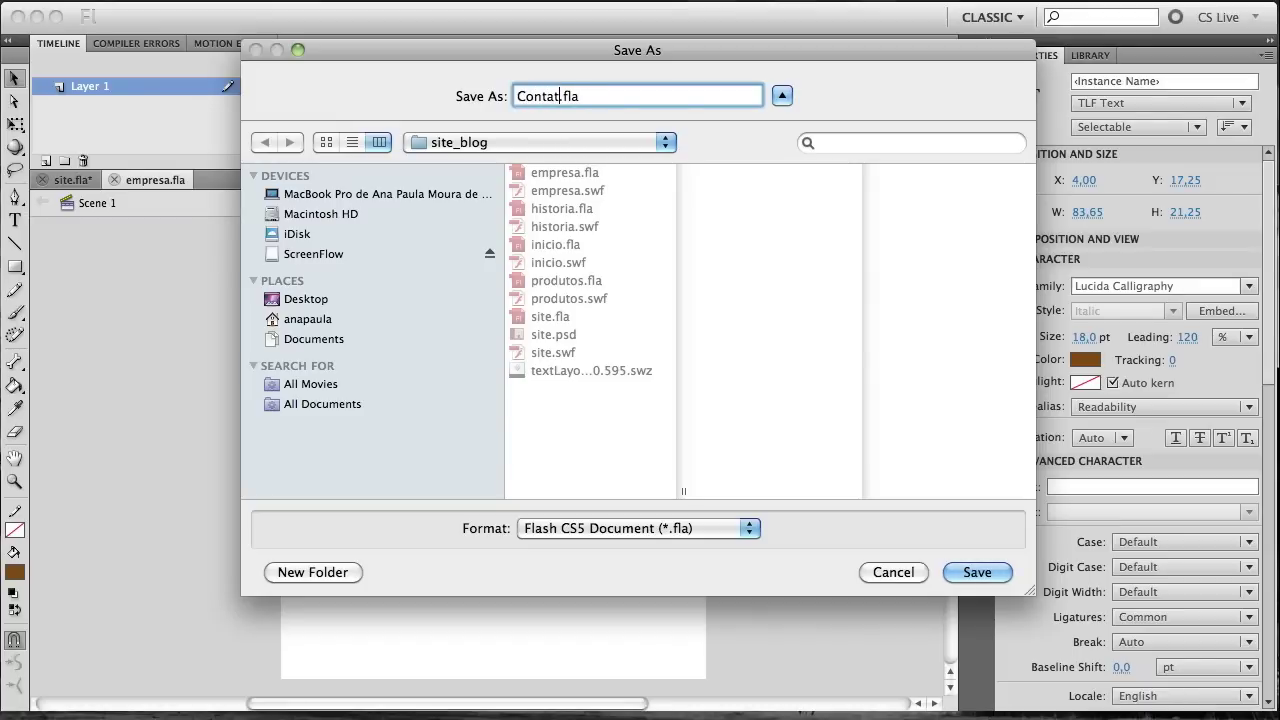
text(o)
key(Return)
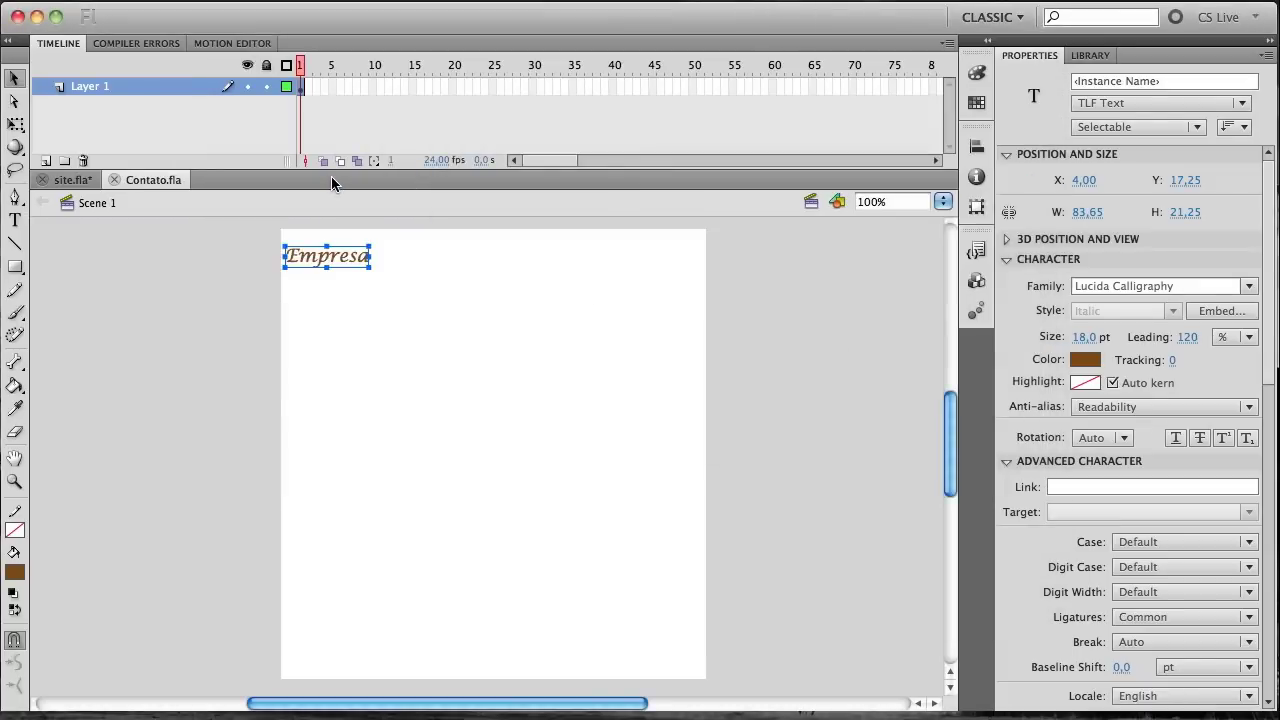
Replace the heading text "Empresa" in Contato.fla with "Contato".
double_click(329, 261)
double_click(329, 261)
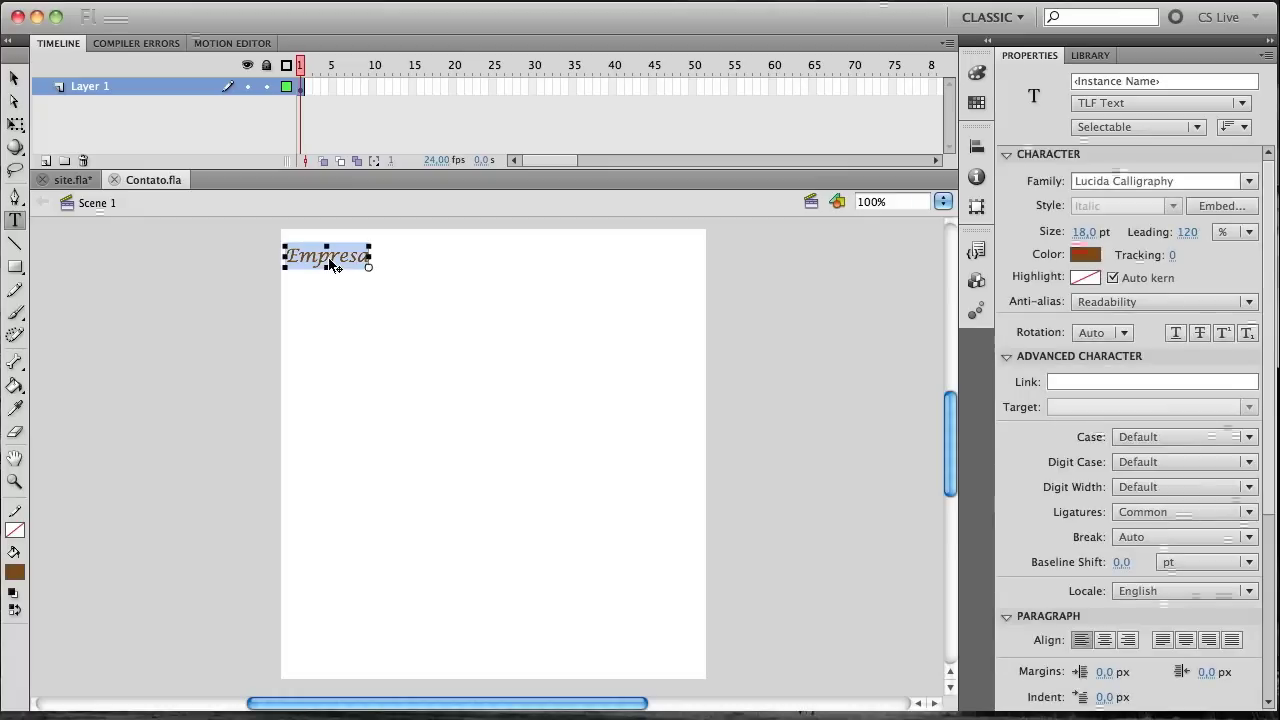
key(BackSpace)
text(Contato)
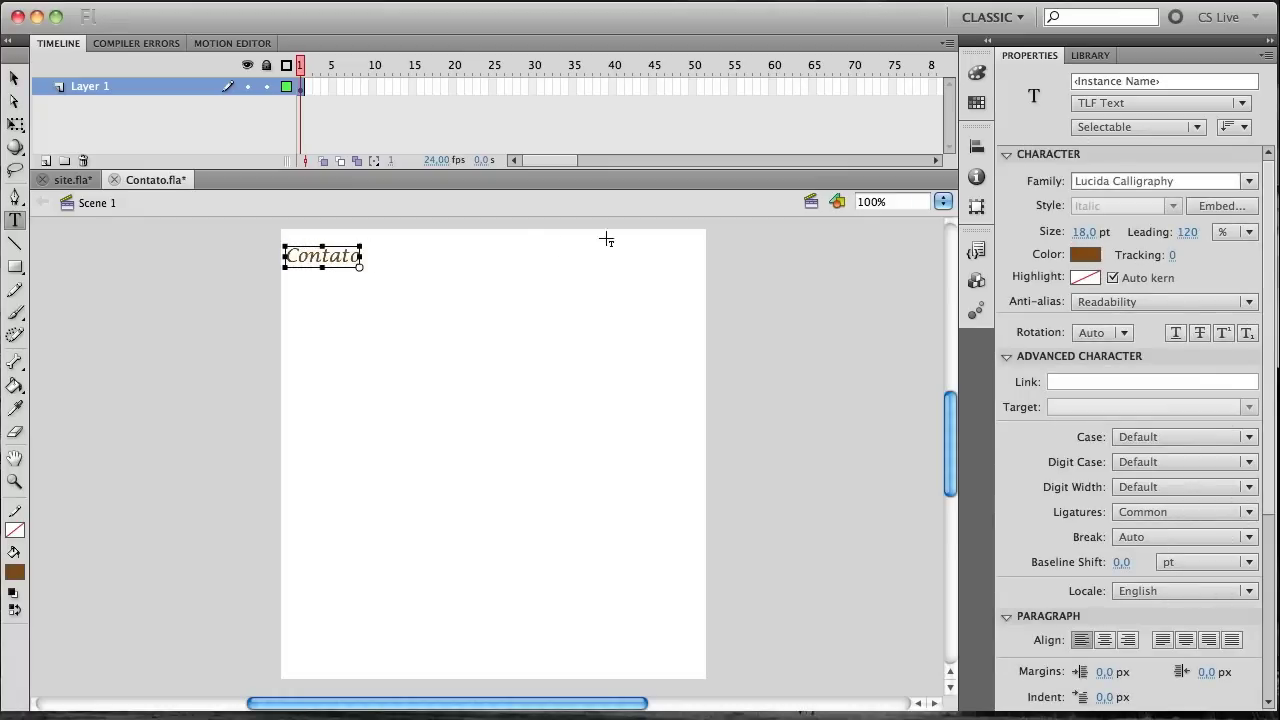
click(14, 78)
Save Contato.fla, test the movie and close its preview.
key(super+s)
key(super+Return)
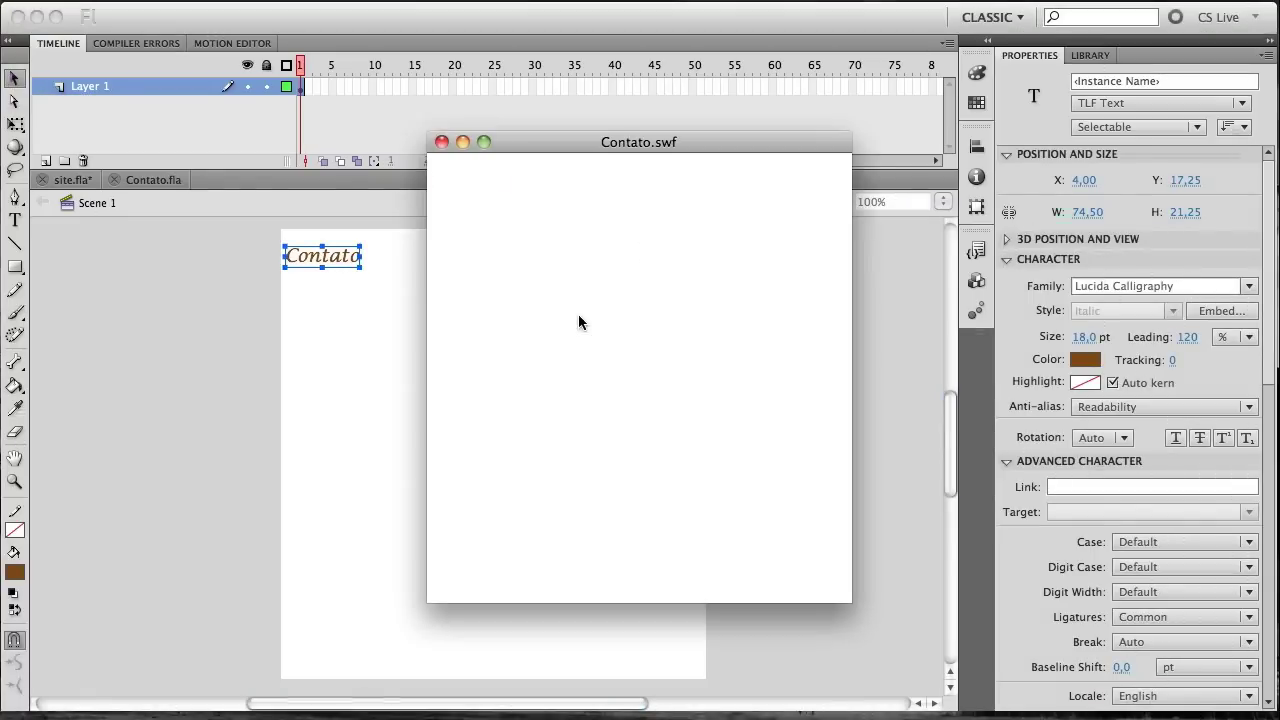
click(442, 142)
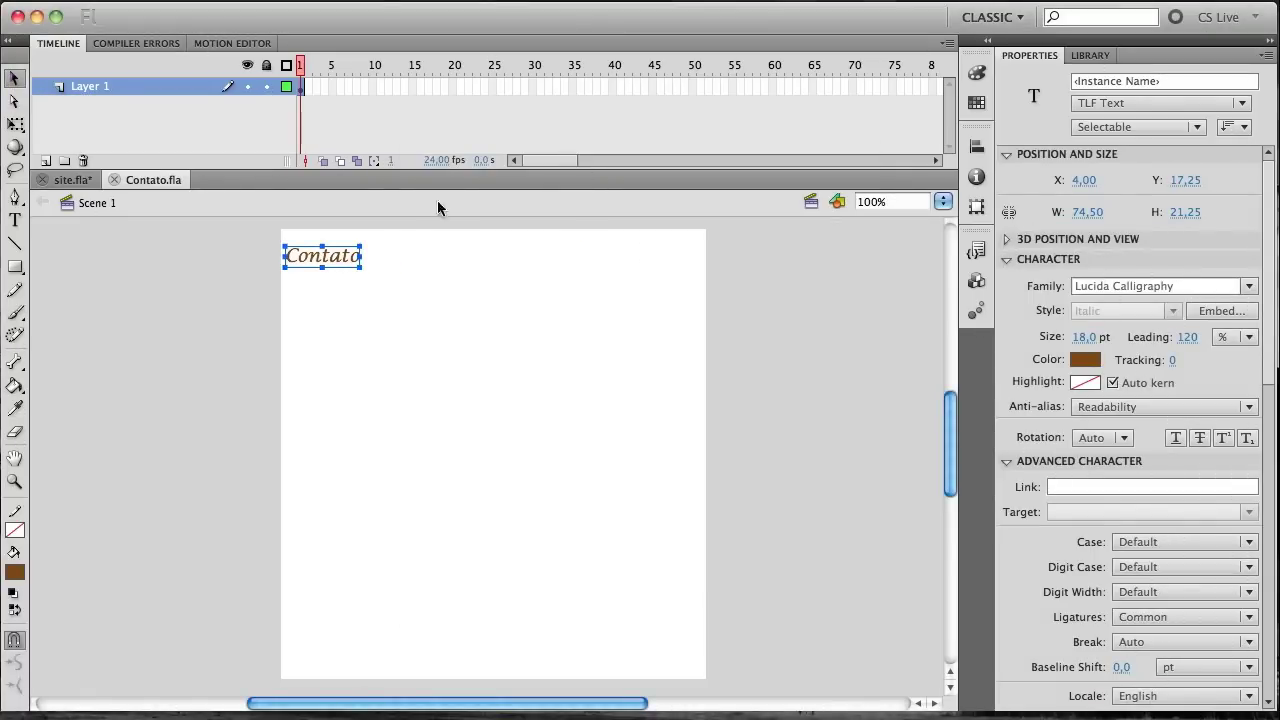
In site.fla, delete the empty layers from "Entenda a história do Café" through "imagem cafe", plus the "foto" and "O Melhor Café" layers.
click(72, 180)
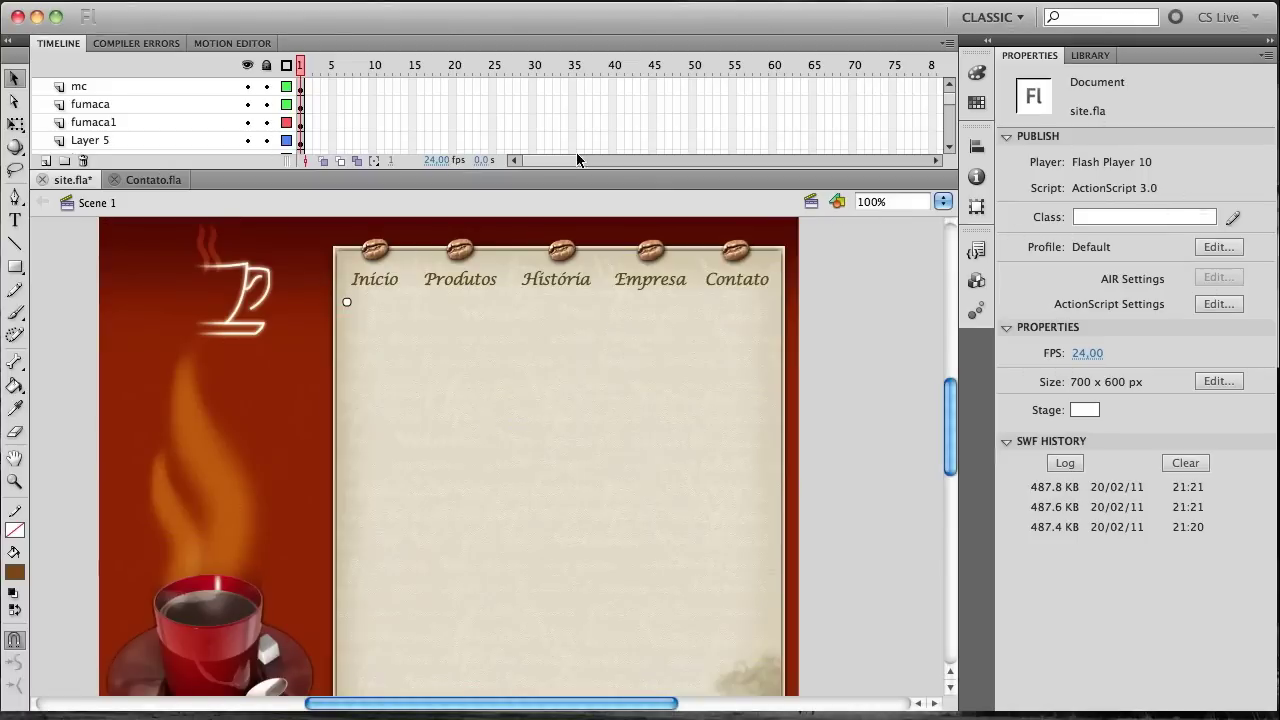
drag(633, 184, 633, 290)
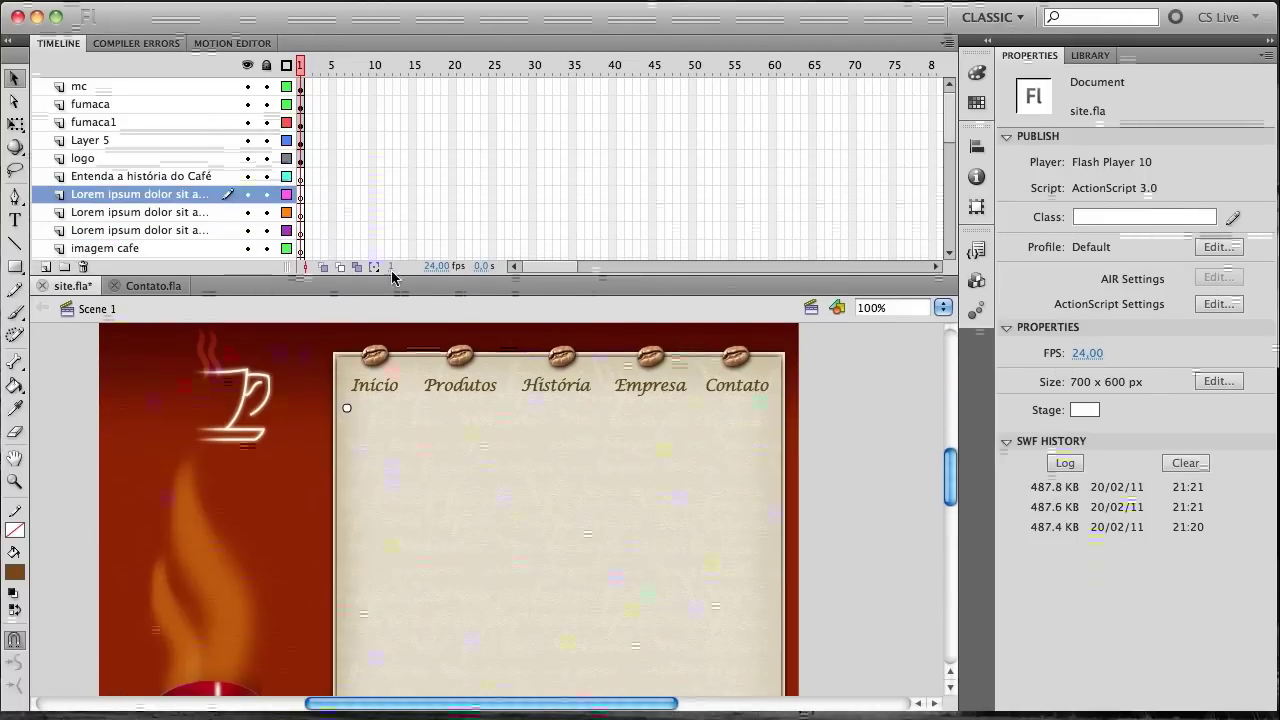
click(200, 177)
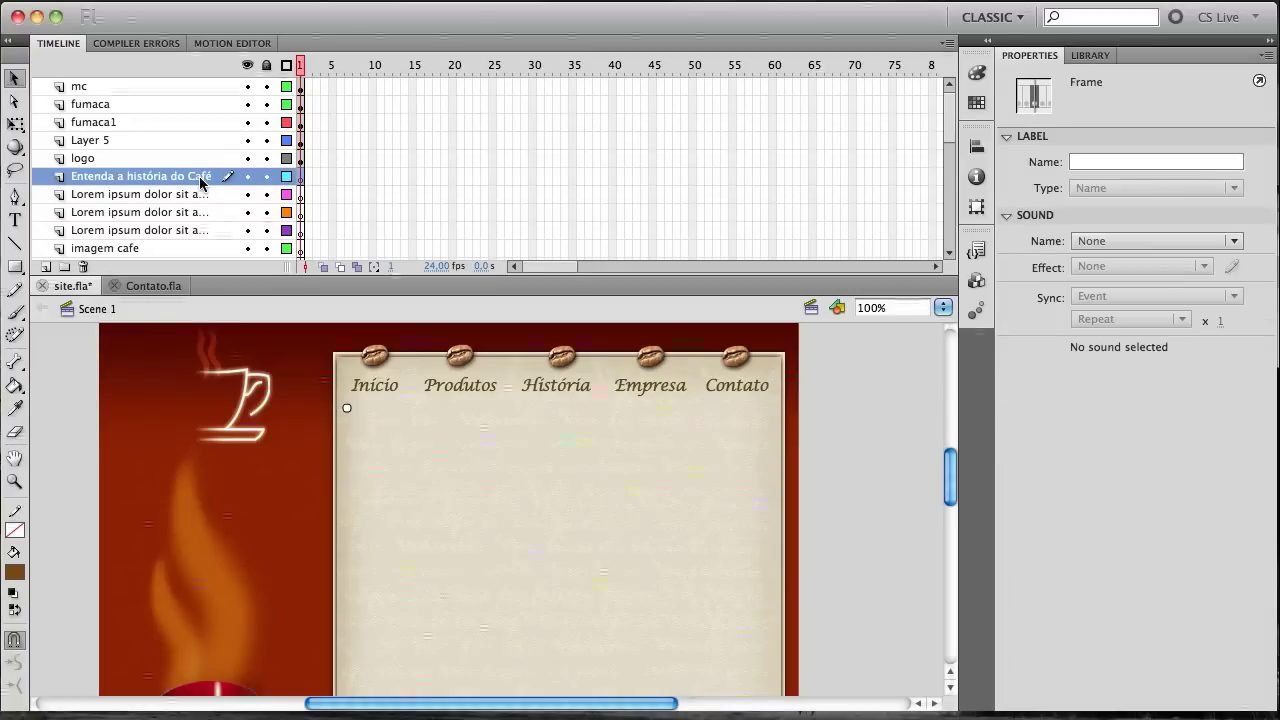
shift+click(198, 230)
shift+click(192, 248)
click(84, 267)
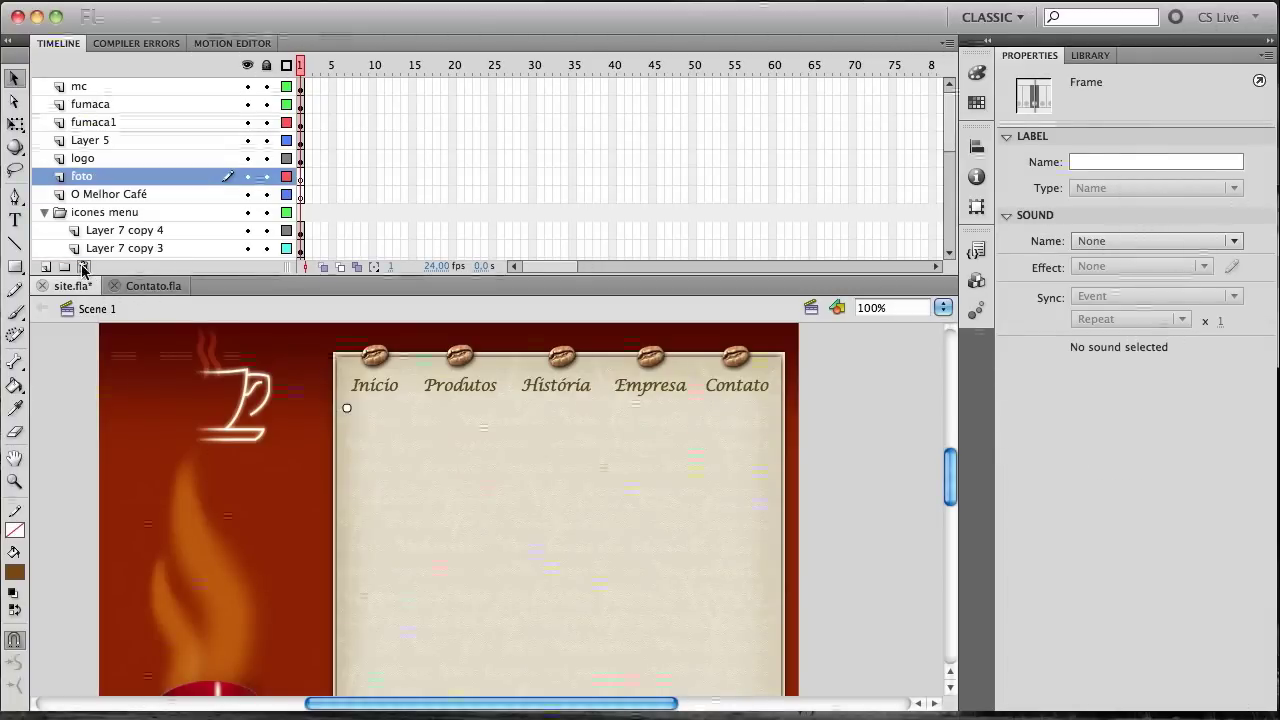
shift+click(180, 195)
click(84, 267)
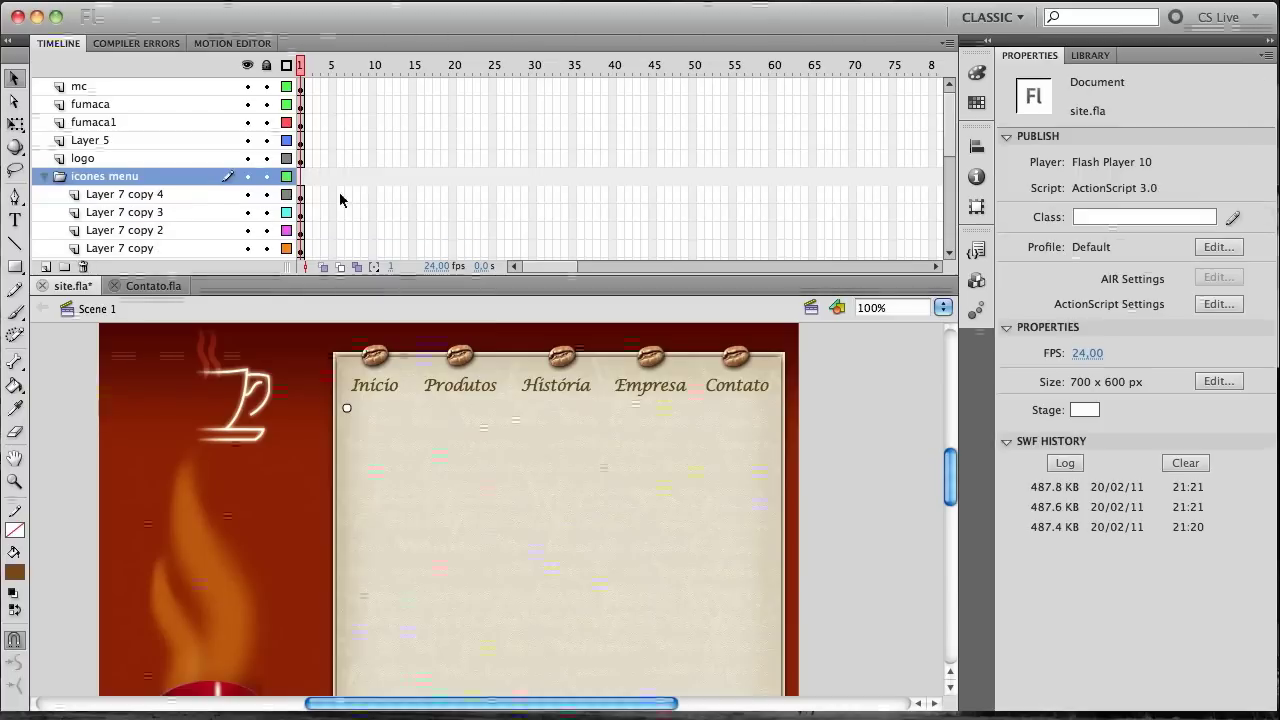
Delete the empty "separador" layer and collapse the "icones menu" layer folder.
drag(946, 143, 952, 209)
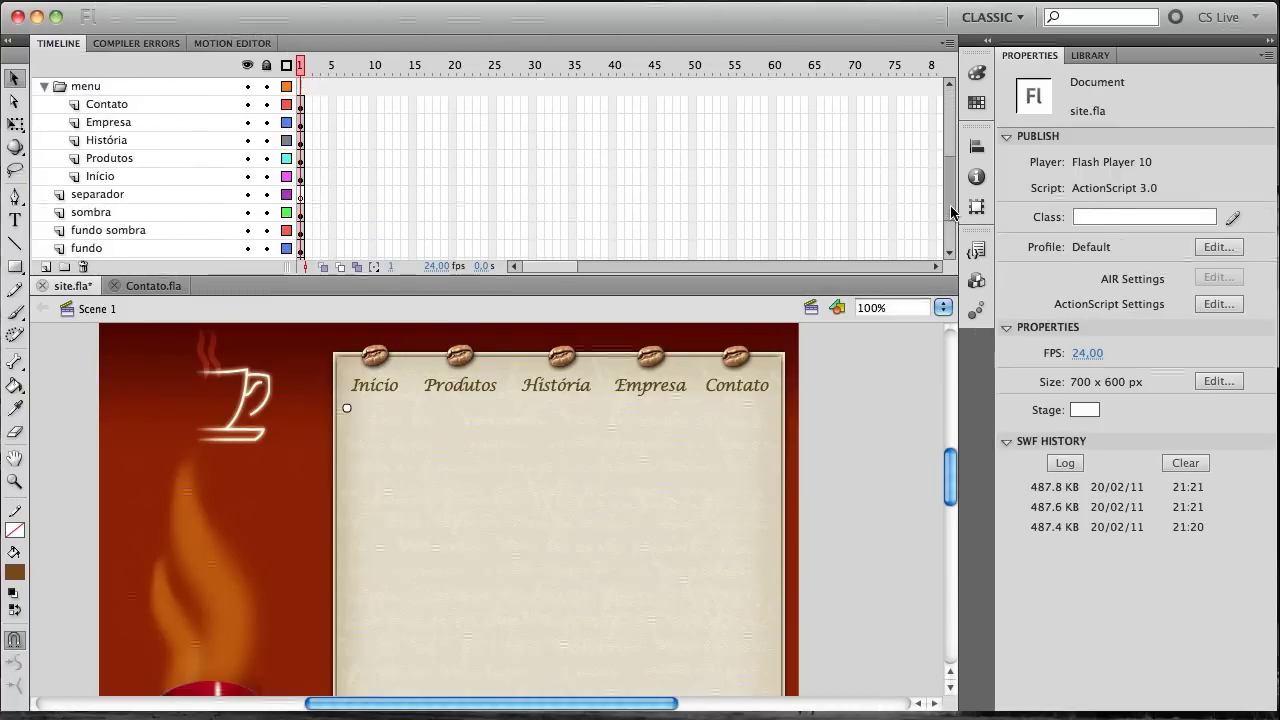
click(104, 178)
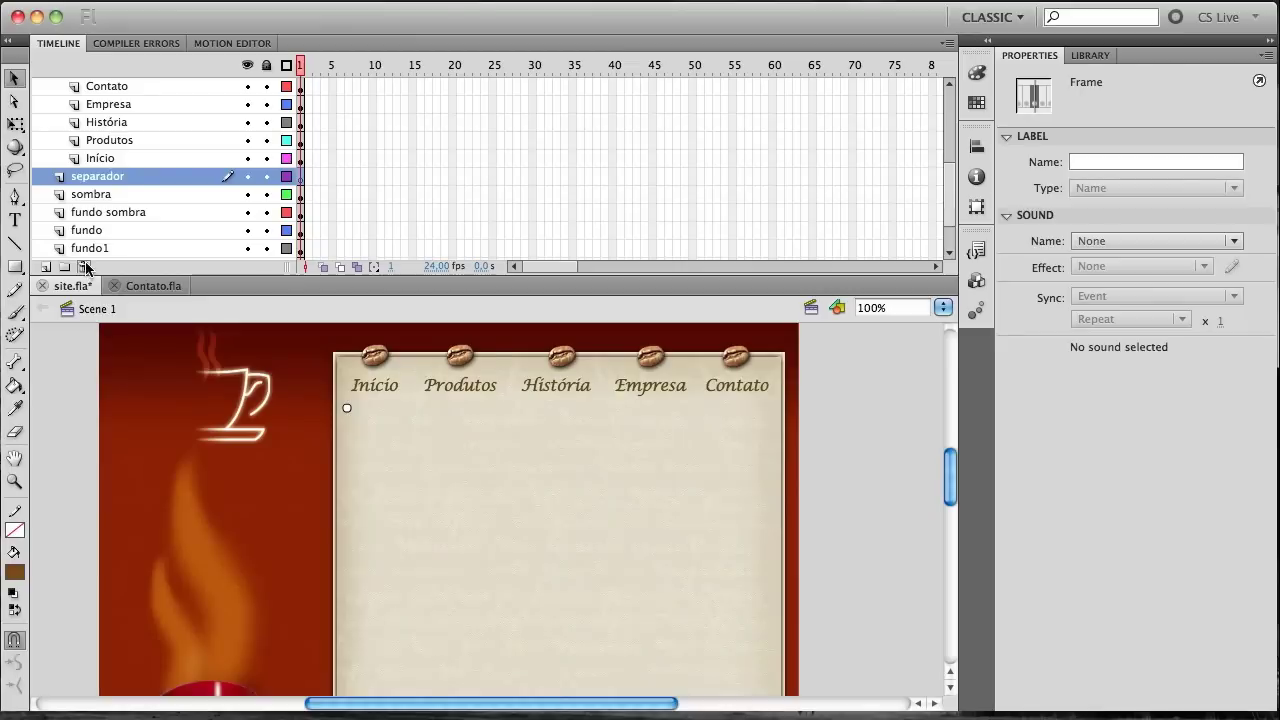
click(84, 267)
drag(951, 220, 950, 122)
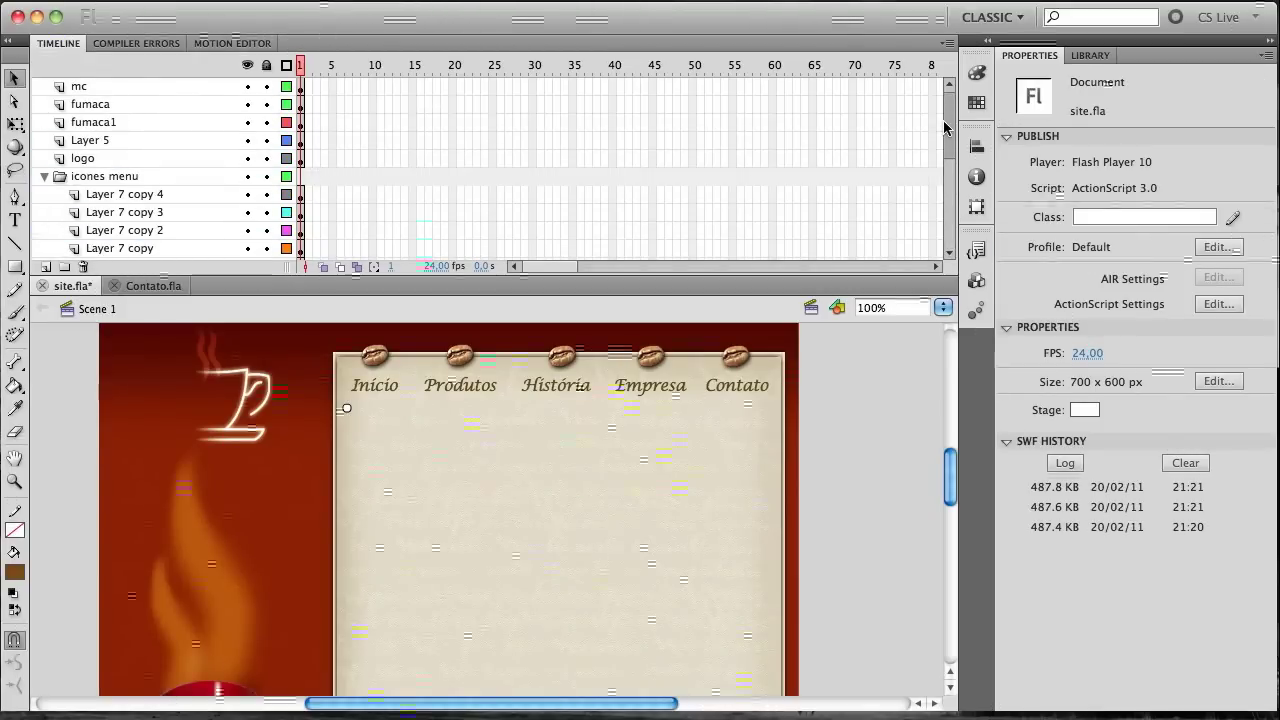
click(42, 177)
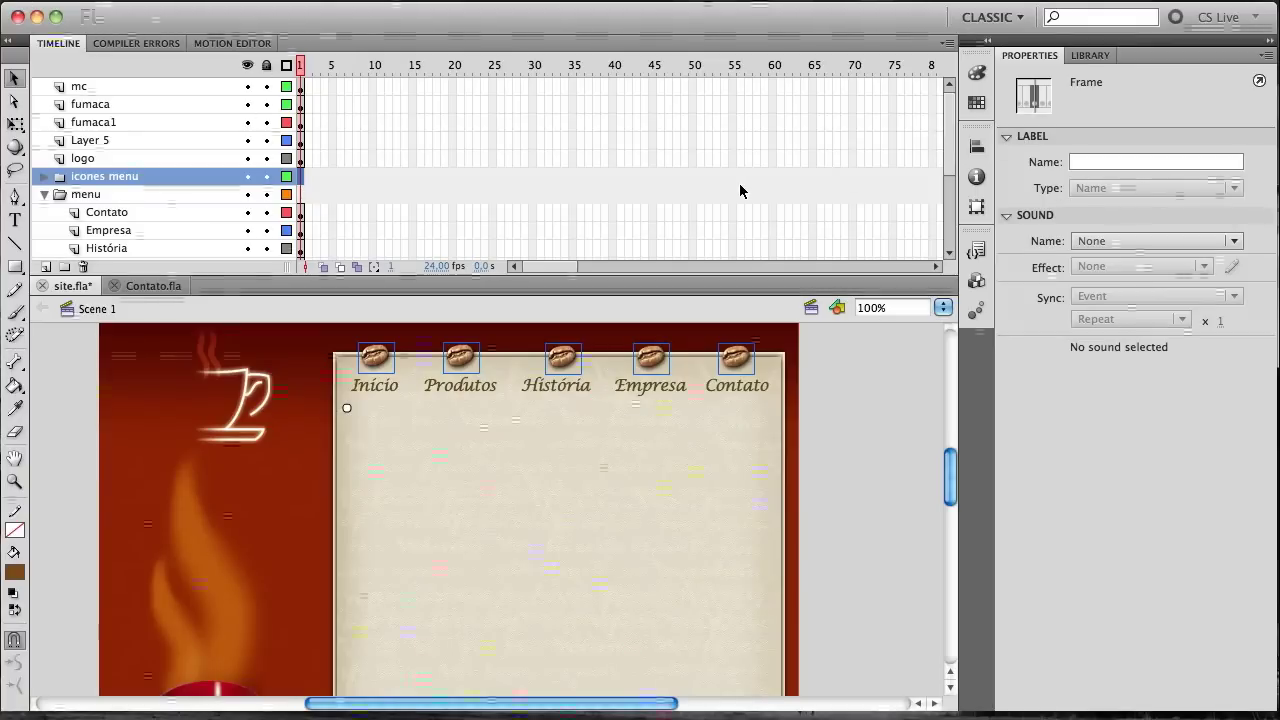
Save site.fla, test the movie and close its preview.
key(super+s)
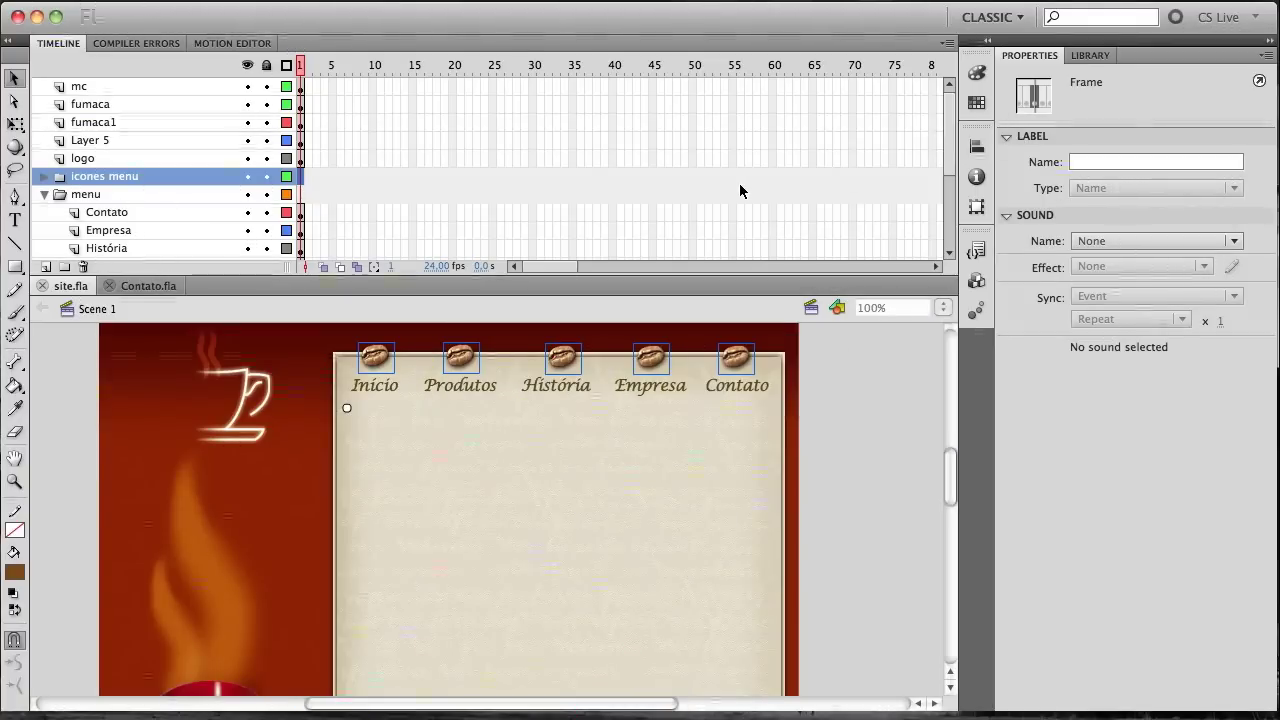
key(super+Return)
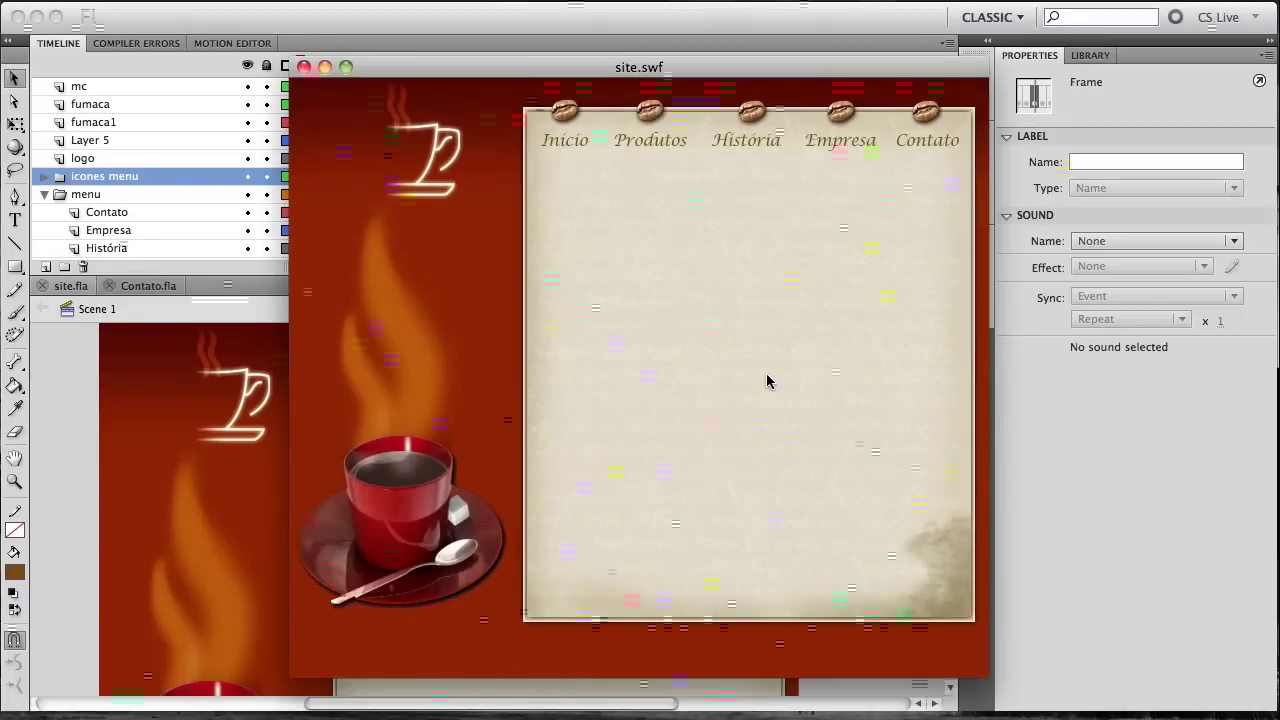
click(304, 67)
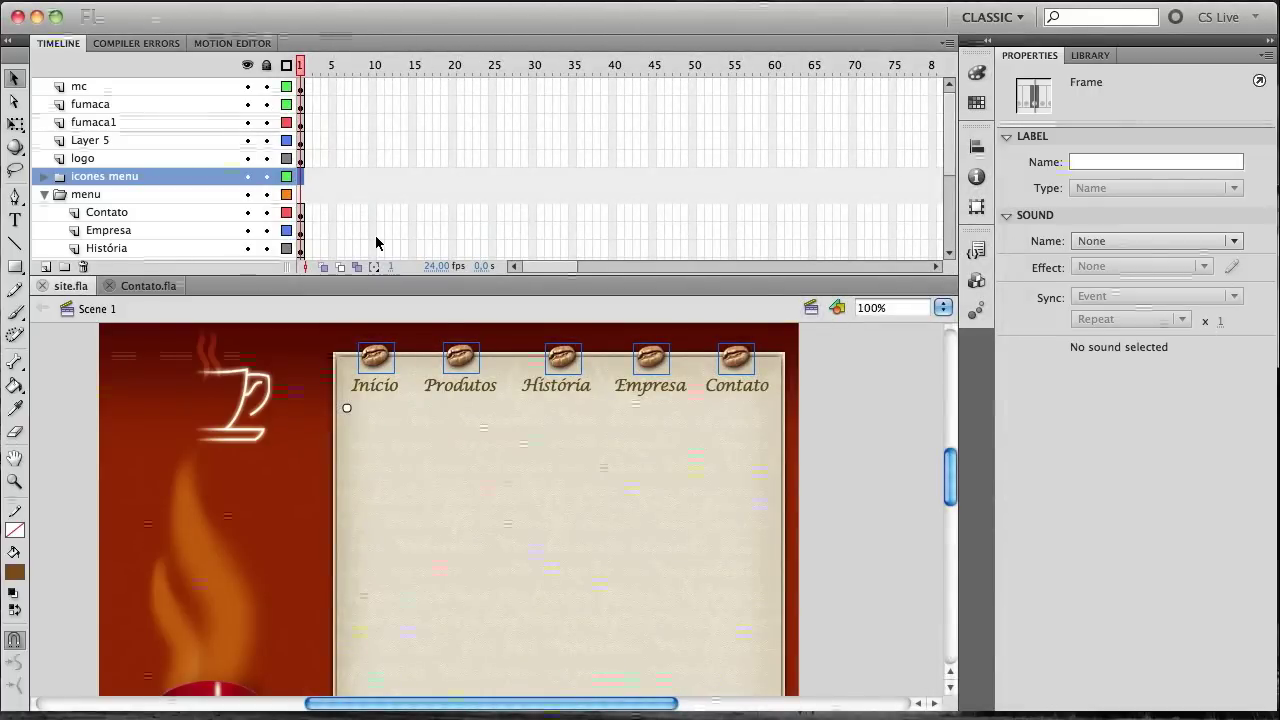
Select the alvo movie clip on the stage and add a layer named "acoes" above the "mc" layer.
click(480, 385)
scroll(480, 385, down, 3)
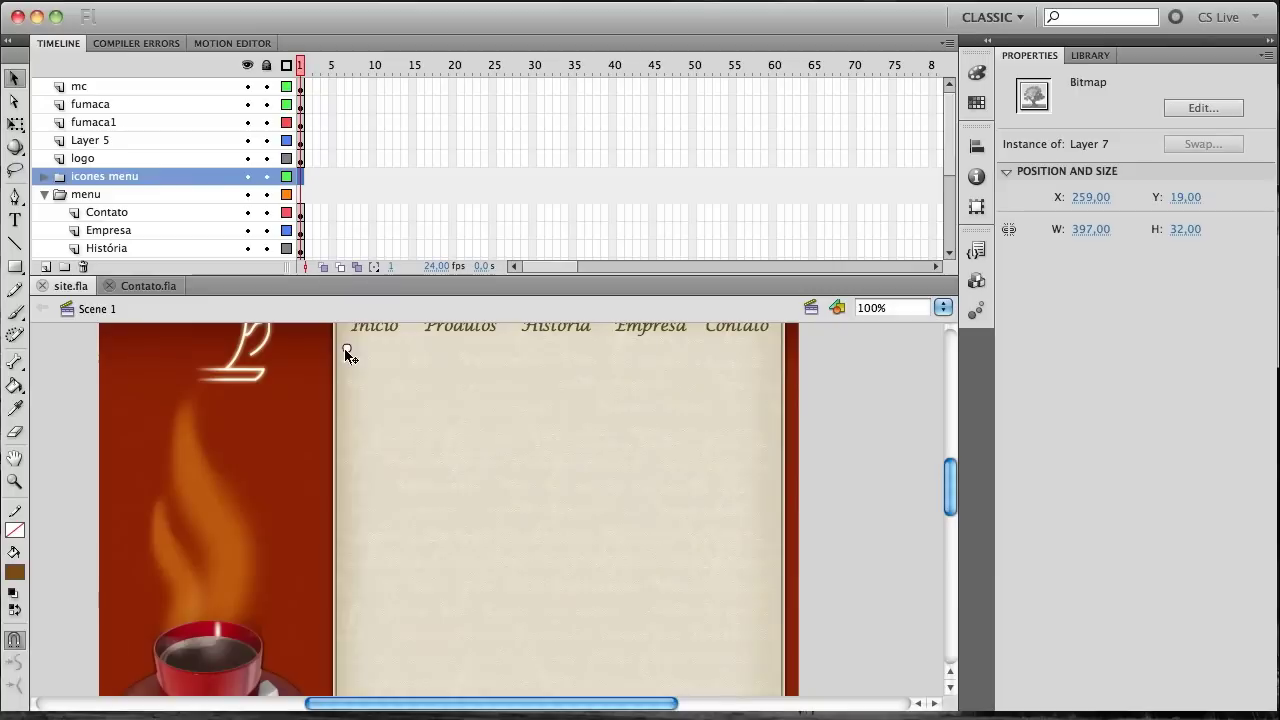
click(346, 349)
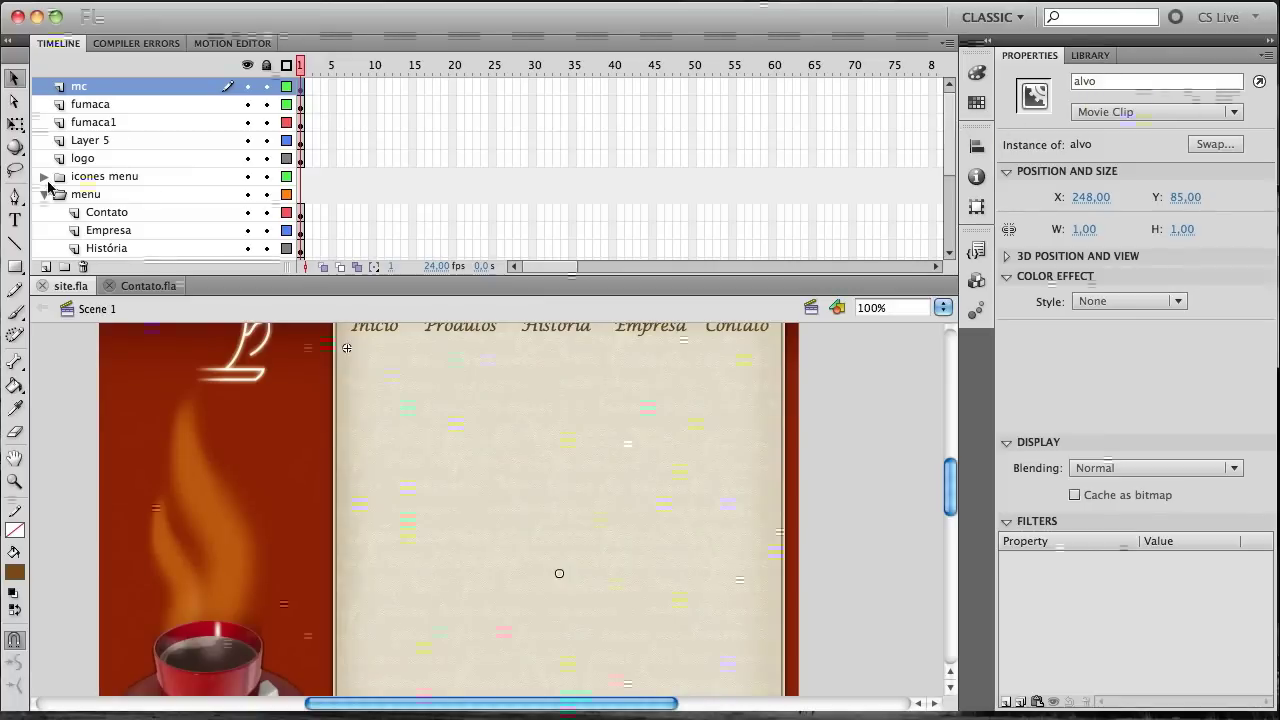
click(45, 266)
double_click(84, 88)
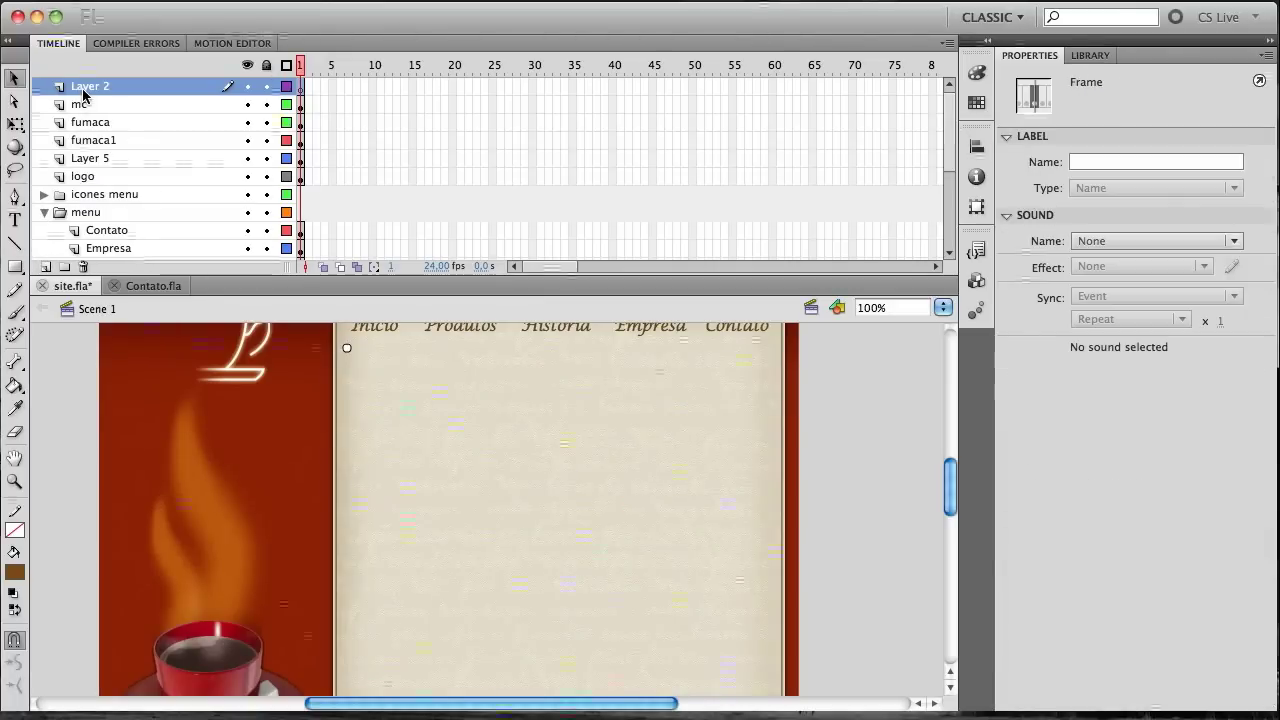
text(acoes)
key(Return)
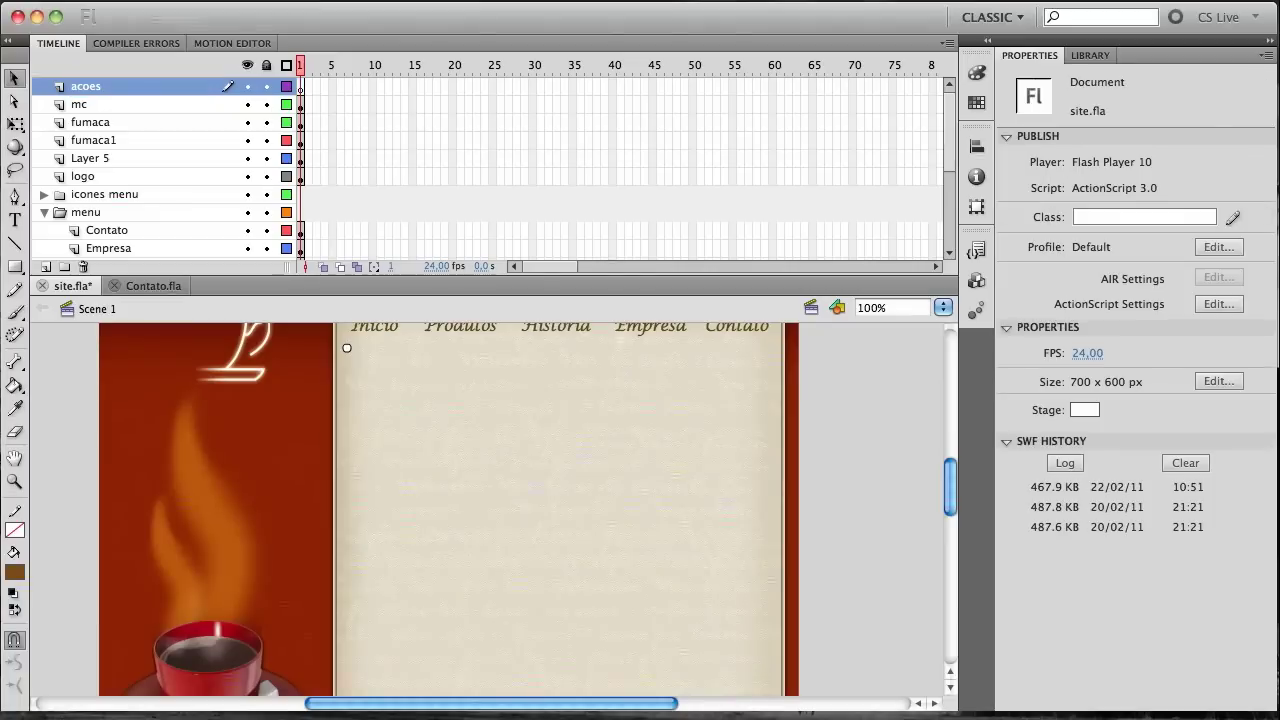